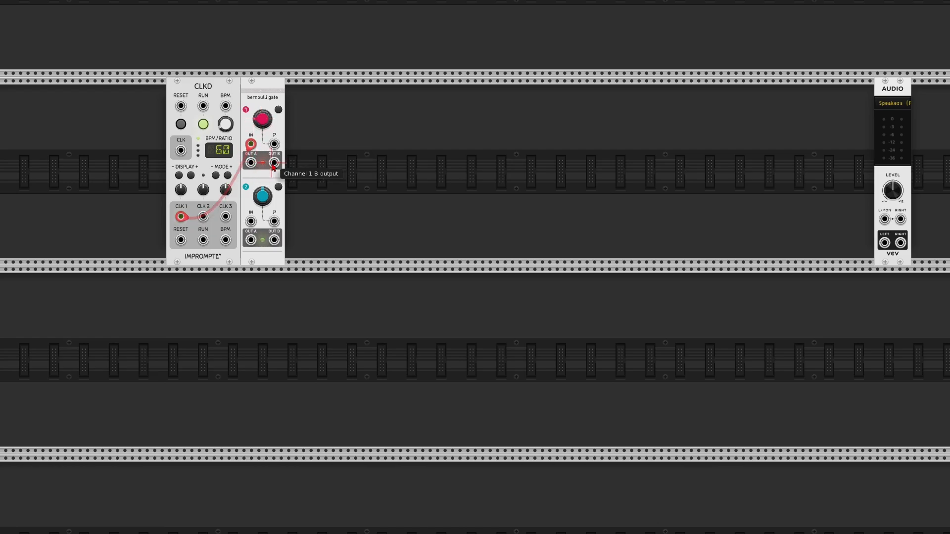
mouse_move(262, 126)
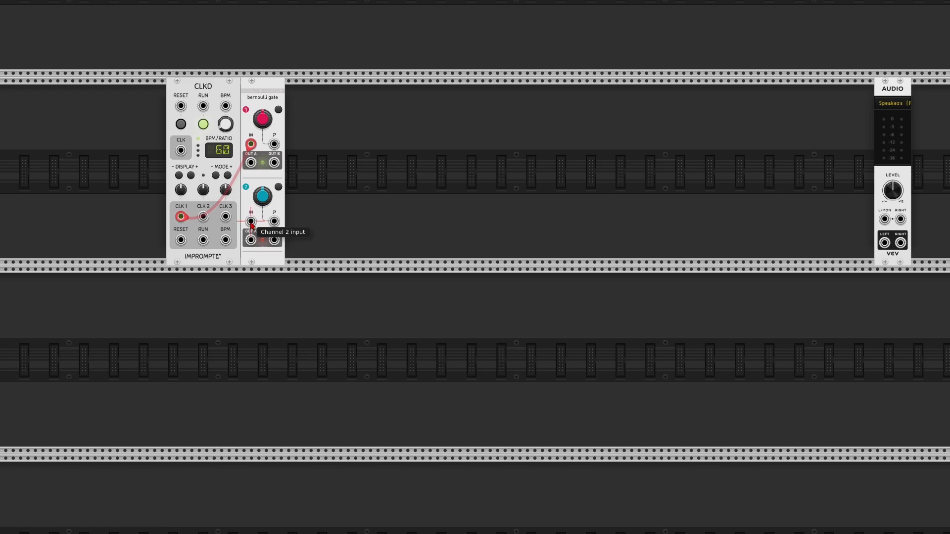
drag(249, 155, 252, 149)
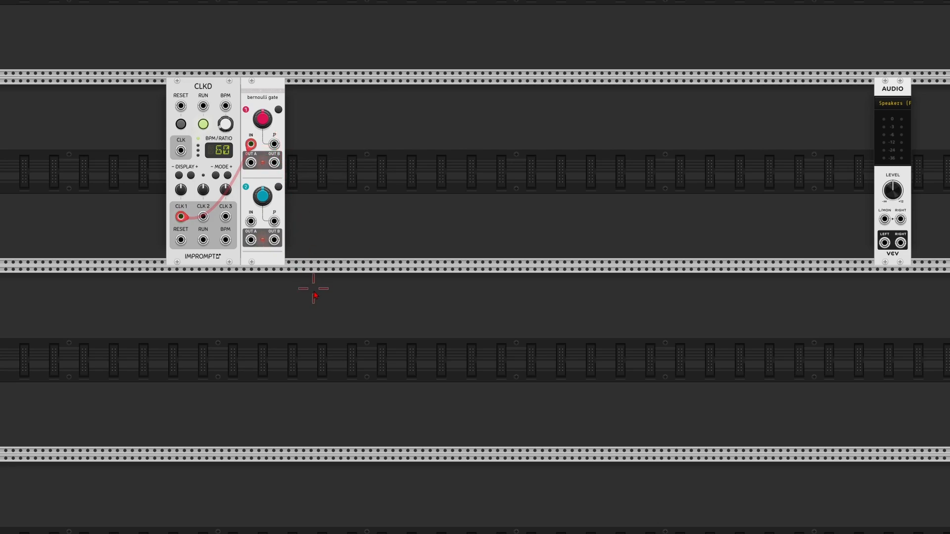
Add the four-channel Oscilloscope module and place it in the row below the Bernoulli gate.
right_click(328, 328)
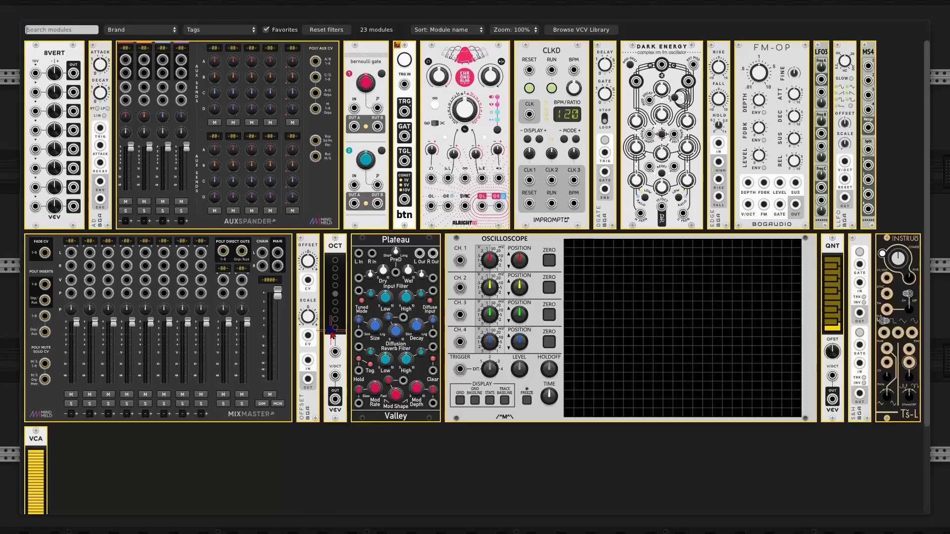
click(512, 242)
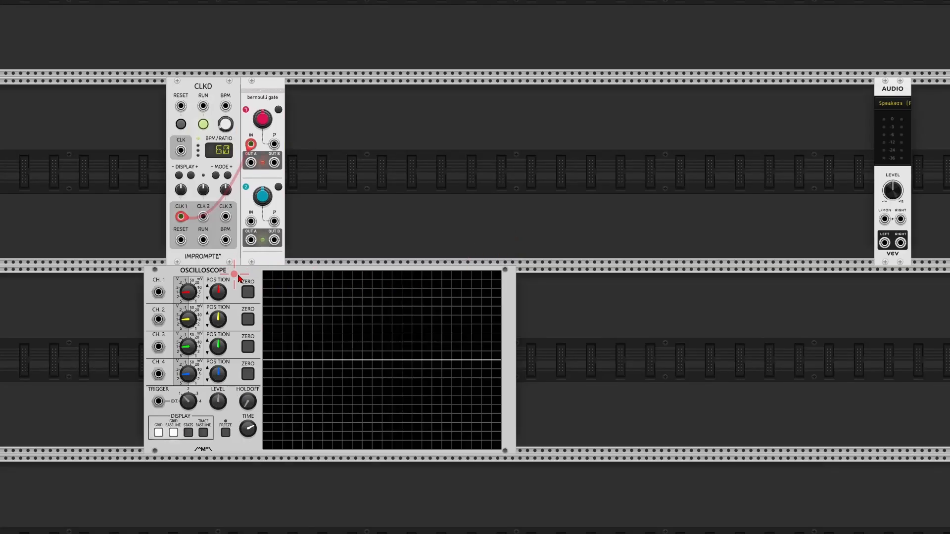
drag(238, 279, 362, 278)
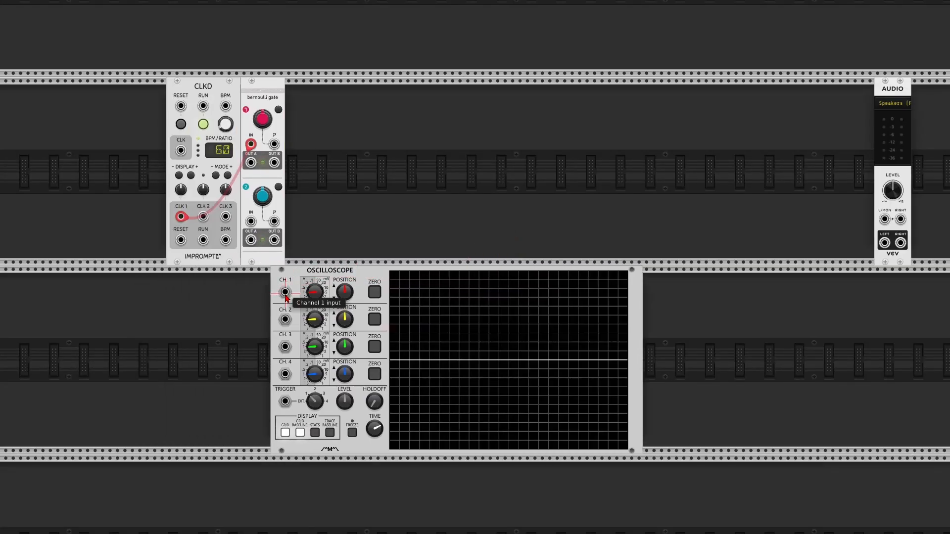
Patch the Bernoulli gate's channel 1 OUT B to oscilloscope channel 1 and OUT A to oscilloscope channel 2.
drag(286, 295, 286, 283)
drag(291, 241, 274, 164)
drag(285, 319, 251, 163)
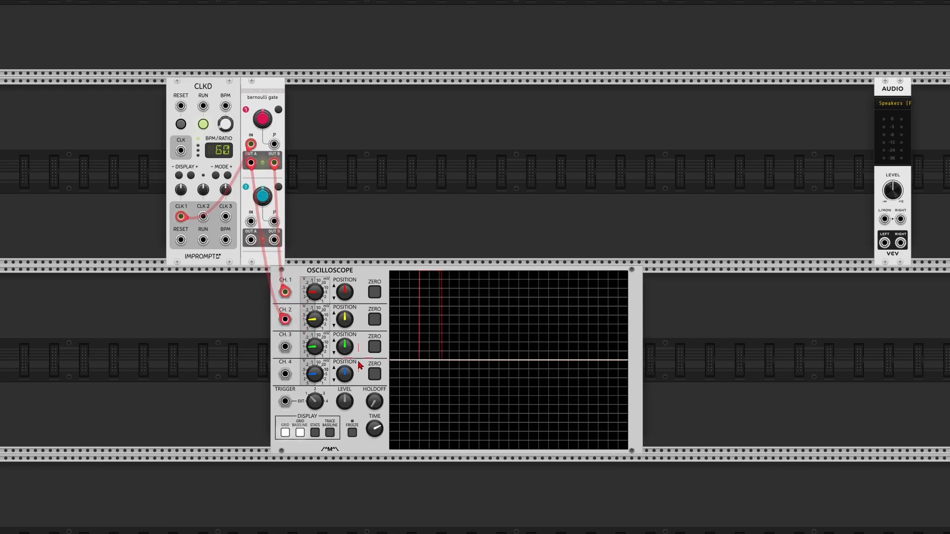
Slow down the oscilloscope's time base and set coarser voltage scales for channels 1 and 2 so the pulses fit the display.
drag(375, 429, 475, 268)
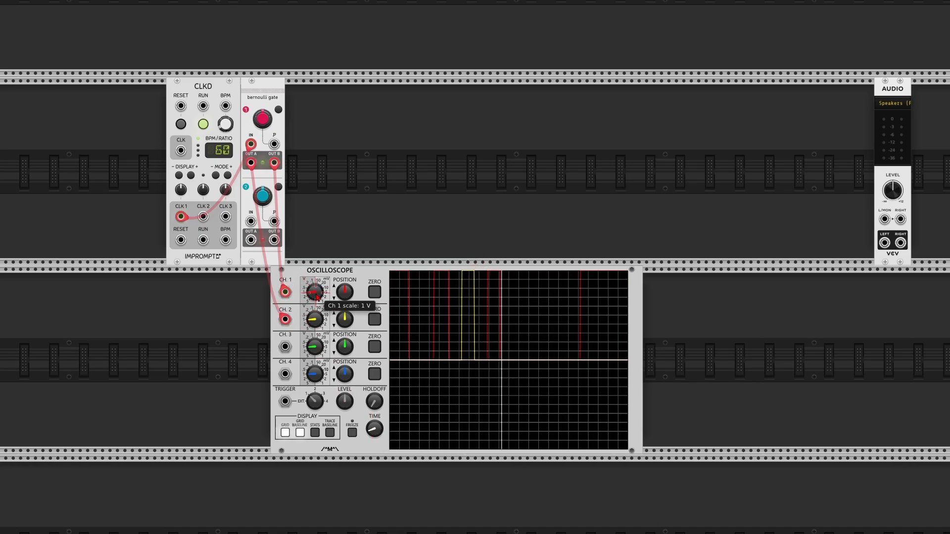
drag(317, 296, 315, 309)
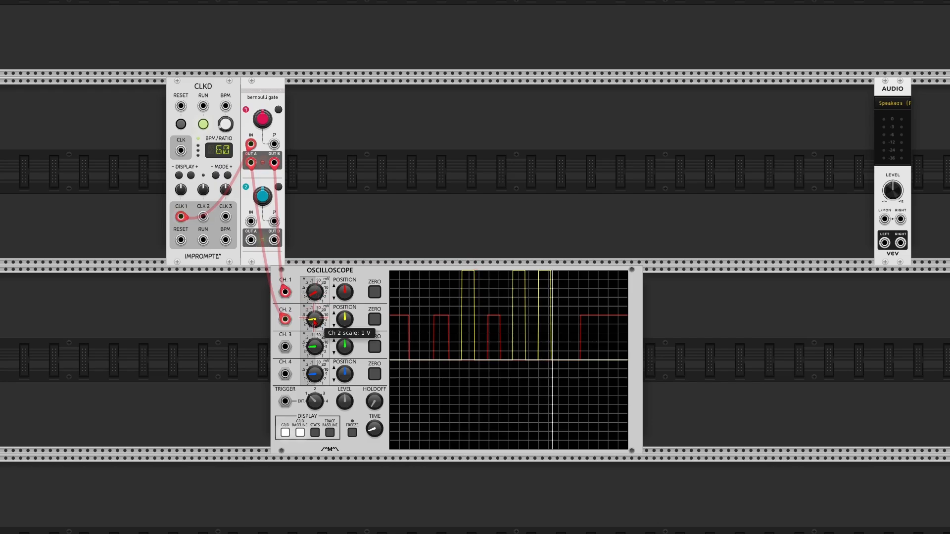
drag(475, 267, 475, 267)
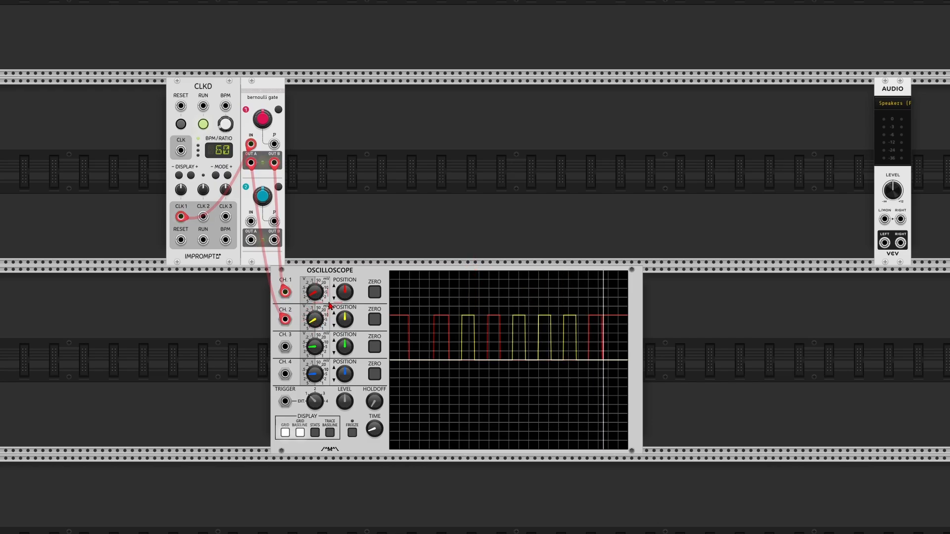
Separate the oscilloscope traces by raising channel 1's position and setting channel 2's position to -7.5.
right_click(345, 295)
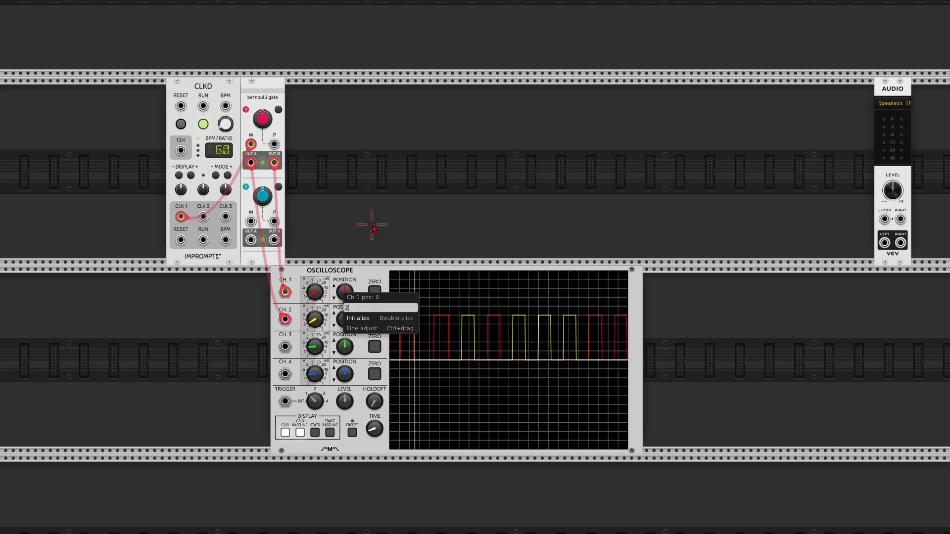
key(Return)
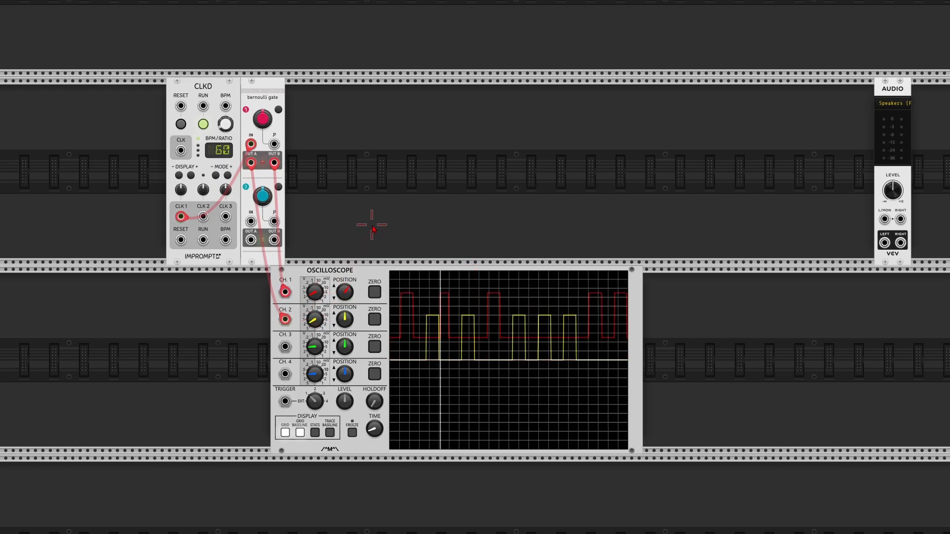
right_click(345, 323)
text(-)
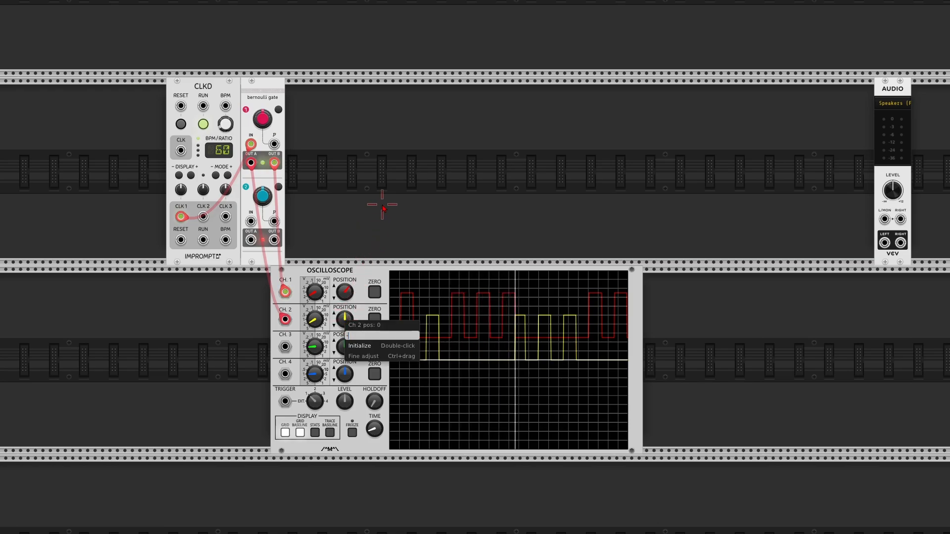
text(7.5)
key(Return)
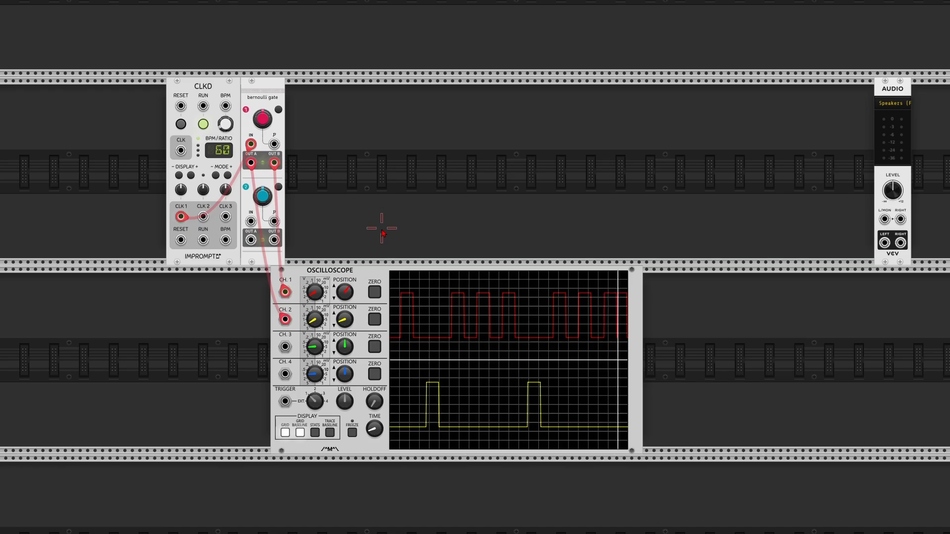
Set the CLKD module's clock 1 ratio to 19x.
right_click(181, 189)
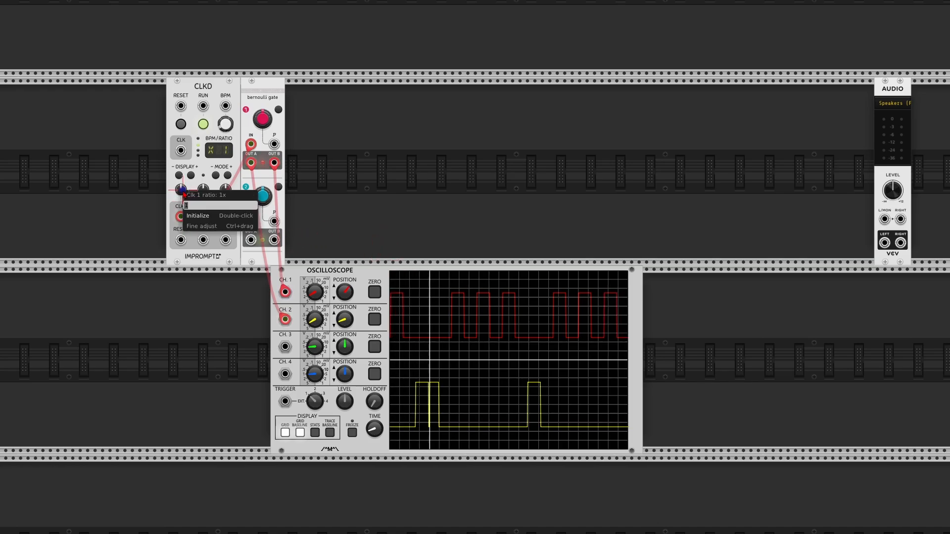
text(19)
key(Return)
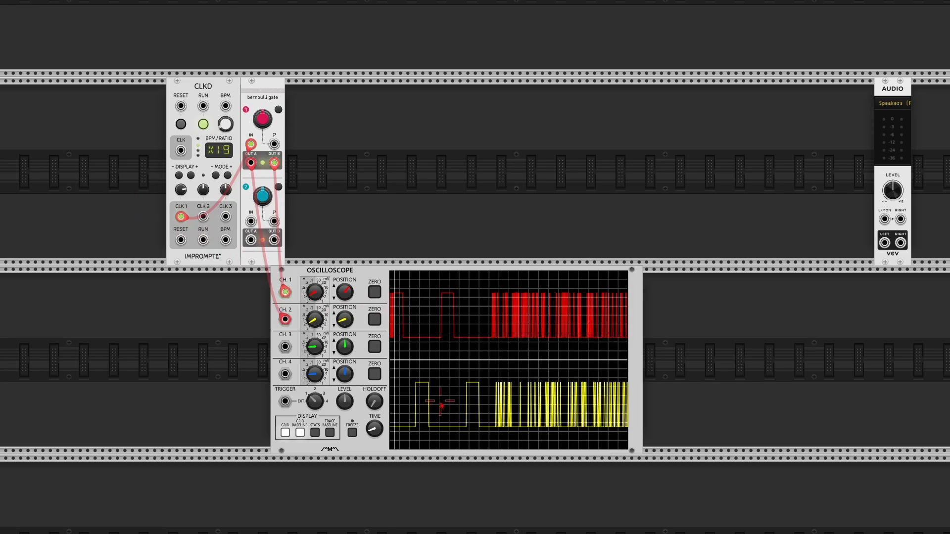
Add an 8VERT module beside the Bernoulli gate and patch its row 1 output to the gate's channel 1 probability input.
right_click(331, 174)
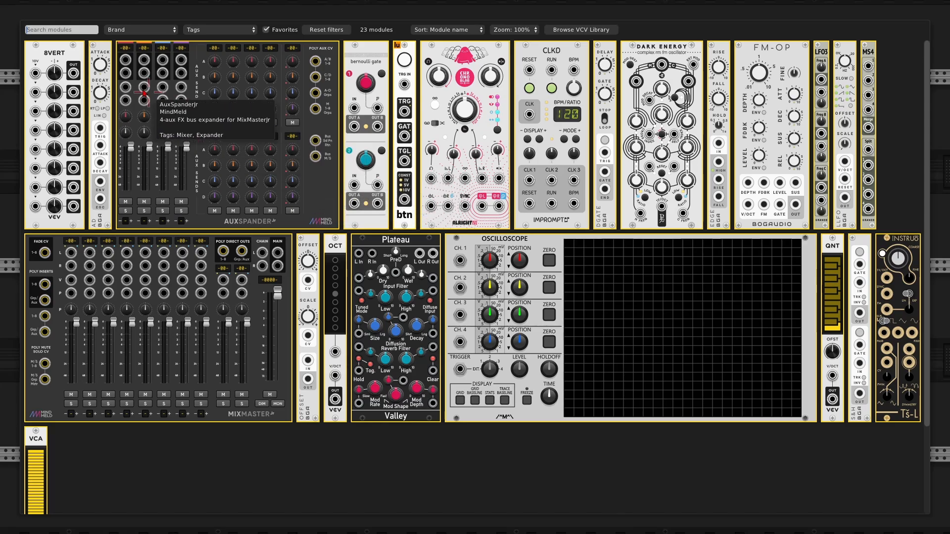
drag(50, 61, 275, 144)
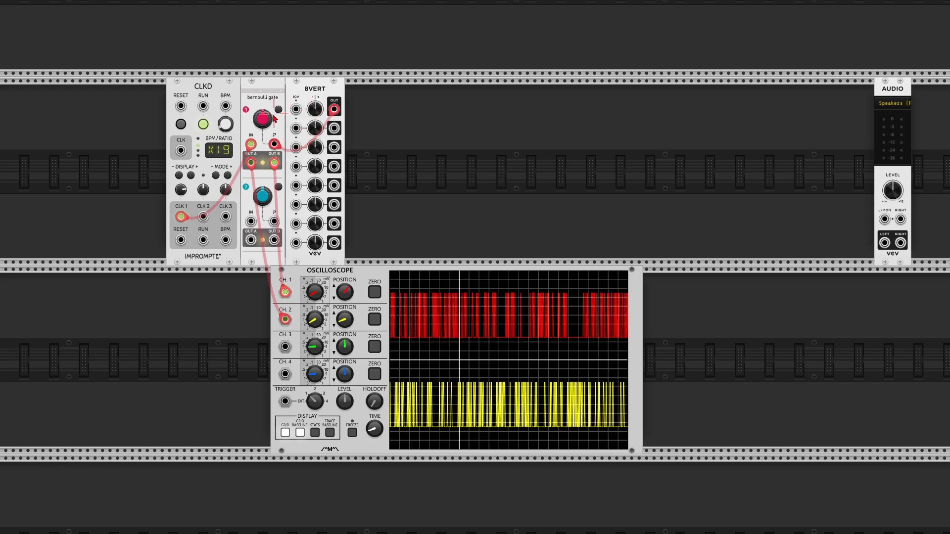
Sweep the 8VERT row 1 gain up into positive voltage and down to about -3.66 V to modulate the gate's probability.
drag(315, 109, 315, 59)
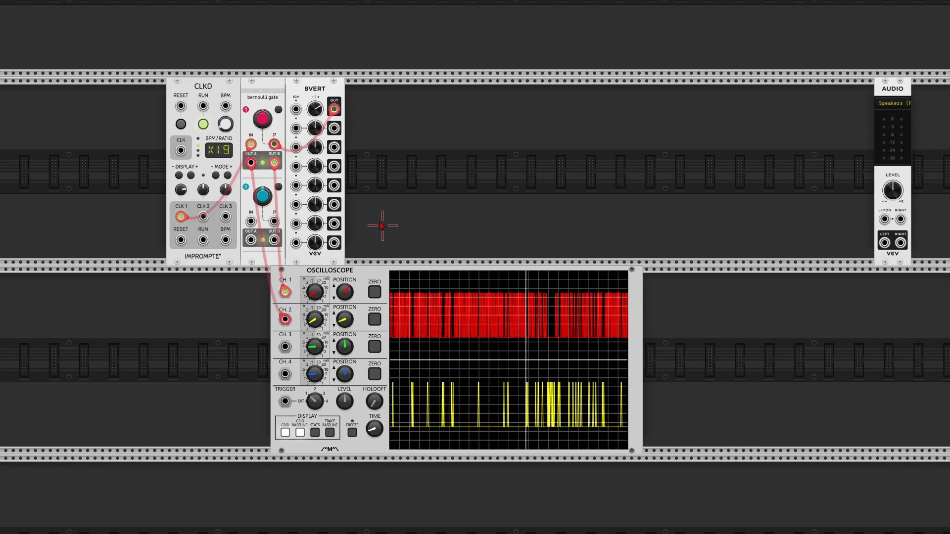
drag(315, 109, 315, 133)
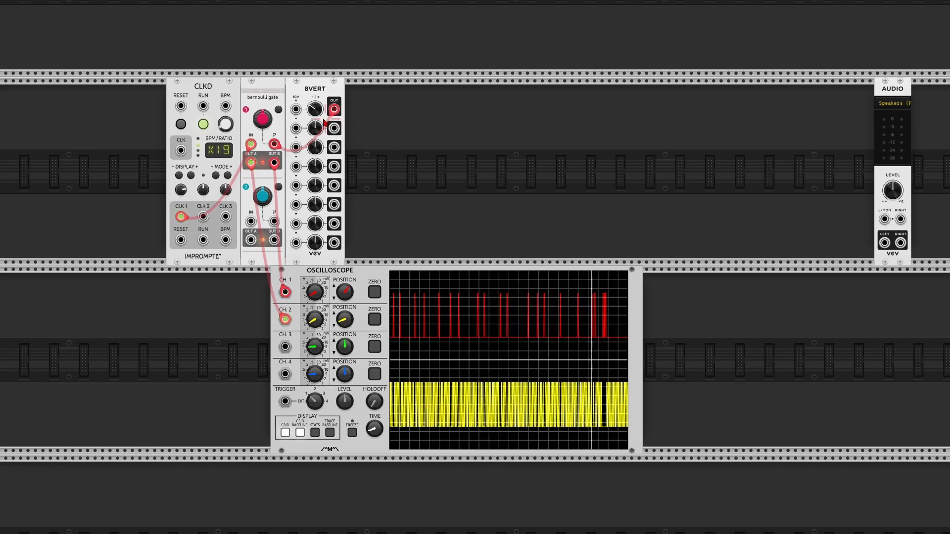
mouse_move(263, 119)
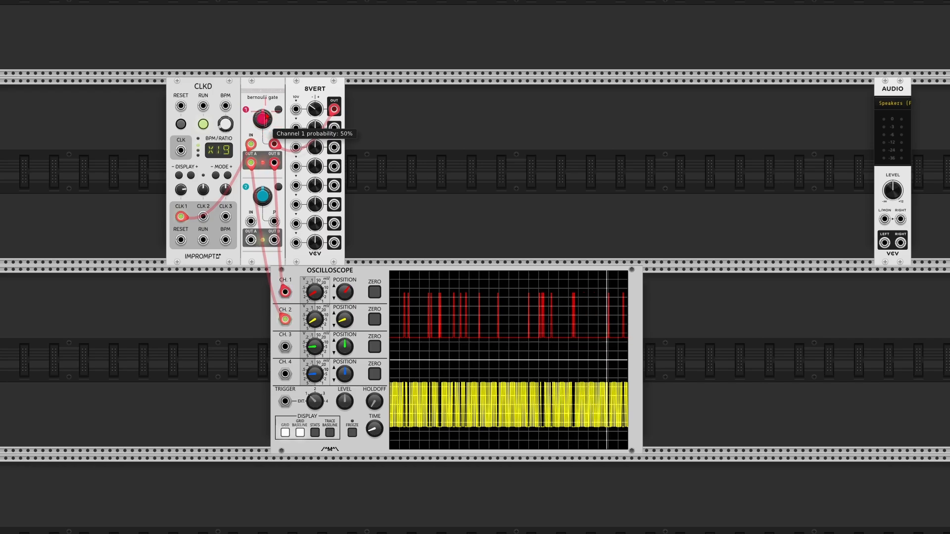
mouse_move(335, 111)
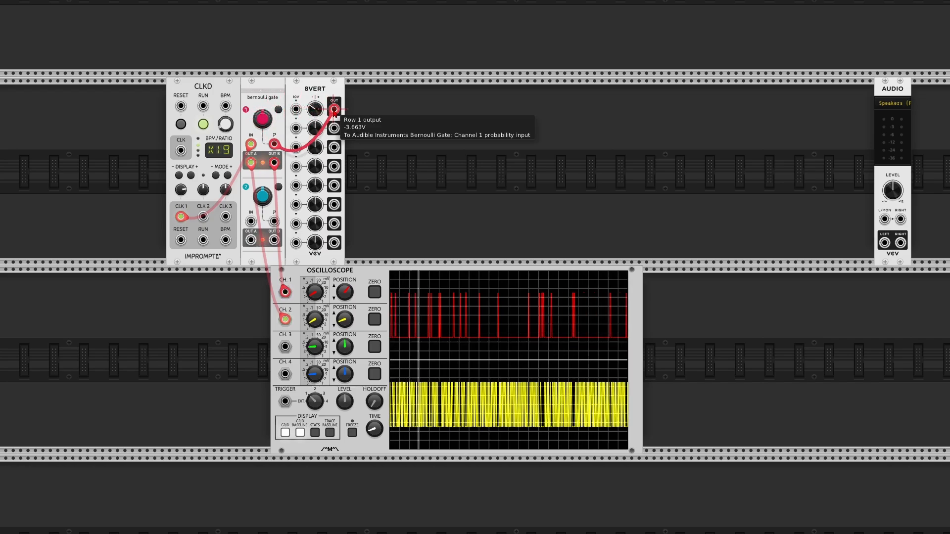
Set the 8VERT row 1 gain to 2.5 V.
right_click(316, 109)
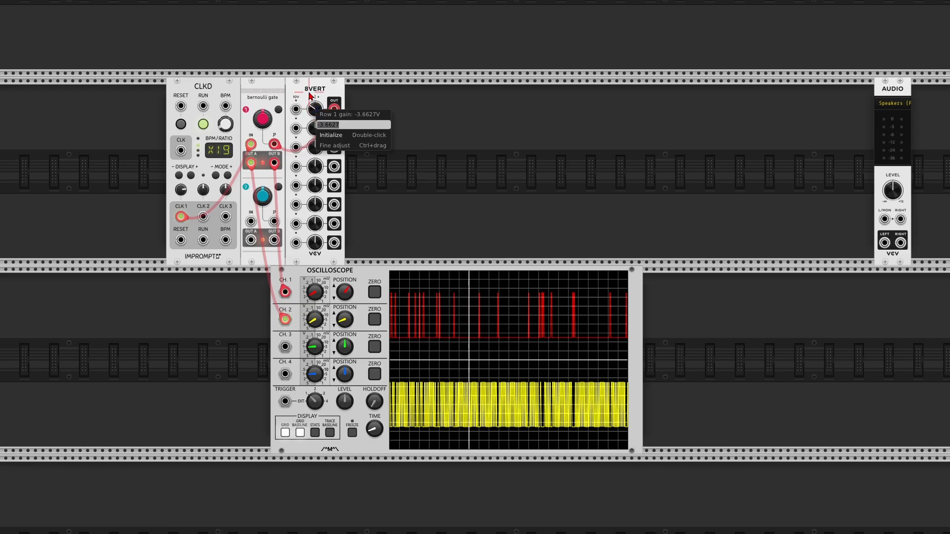
text(3)
key(Return)
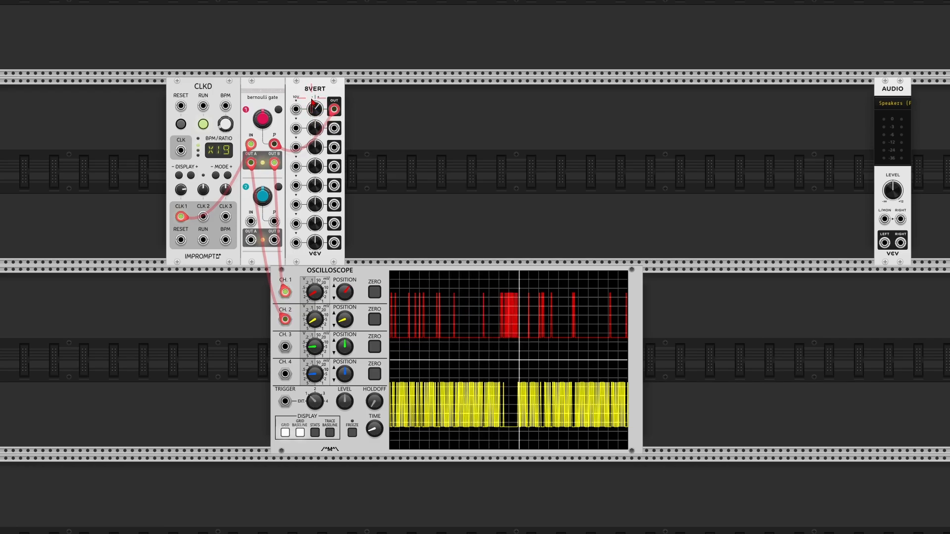
mouse_move(315, 110)
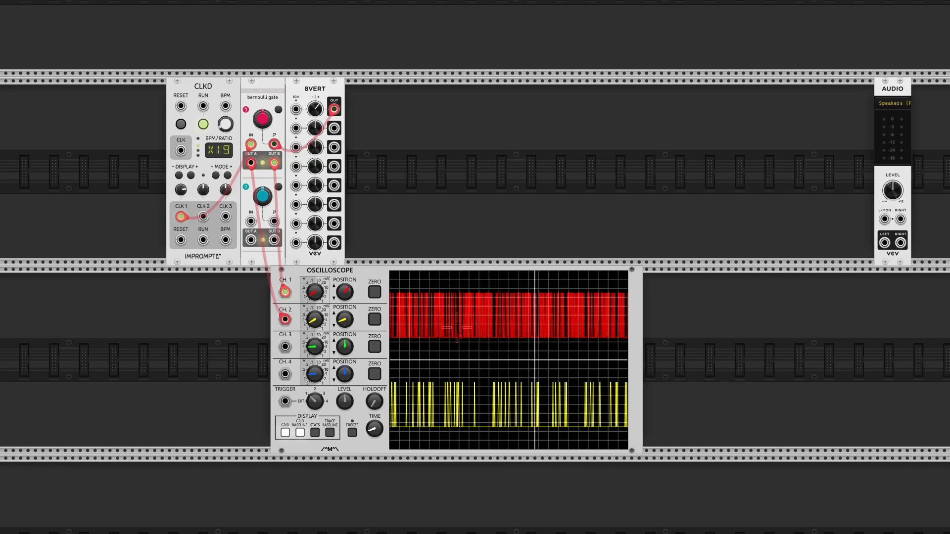
Set the 8VERT row 1 gain to -2.5 V.
right_click(319, 111)
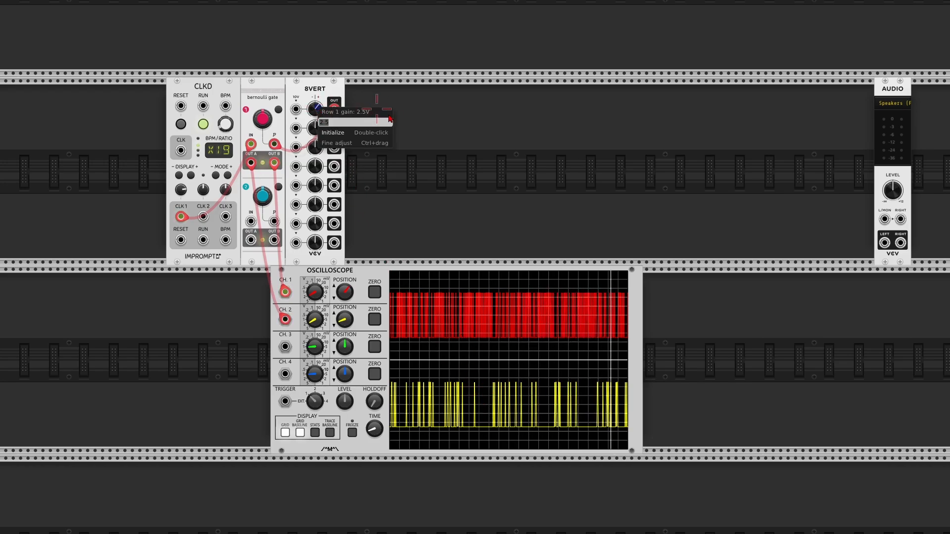
click(418, 126)
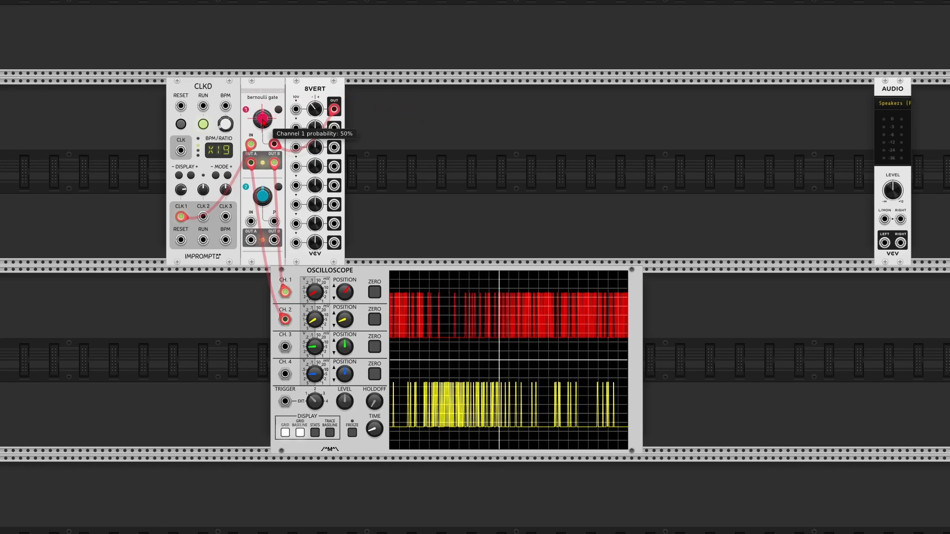
mouse_move(338, 109)
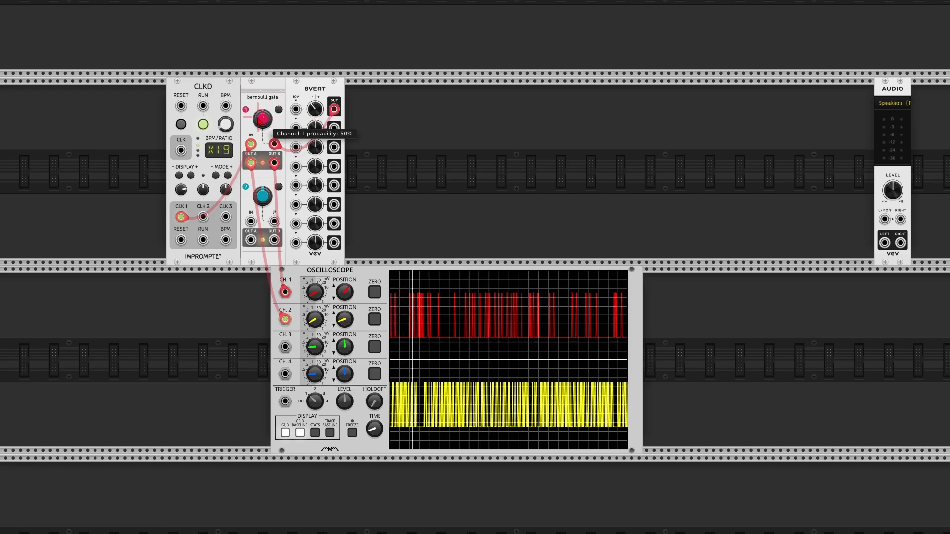
Lower the 8VERT row 1 gain further into the negative range.
right_click(315, 115)
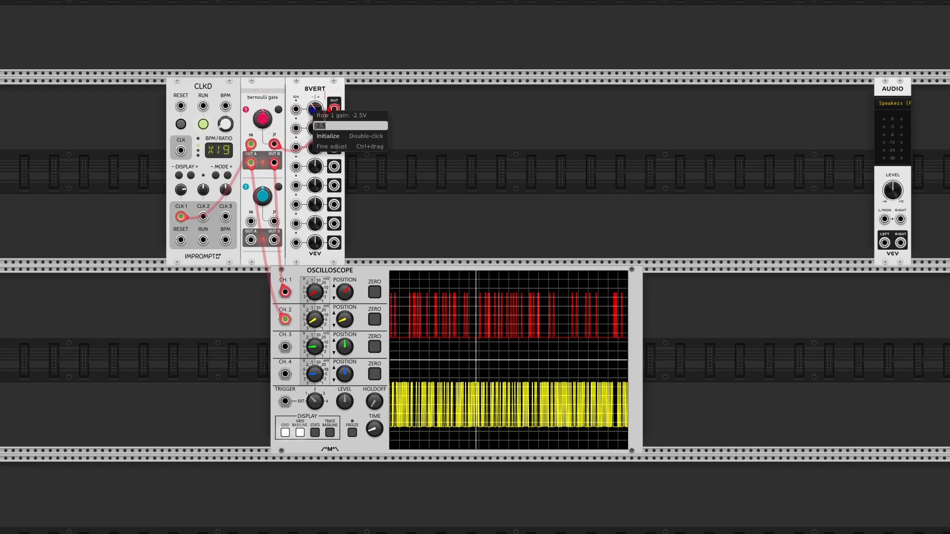
click(452, 128)
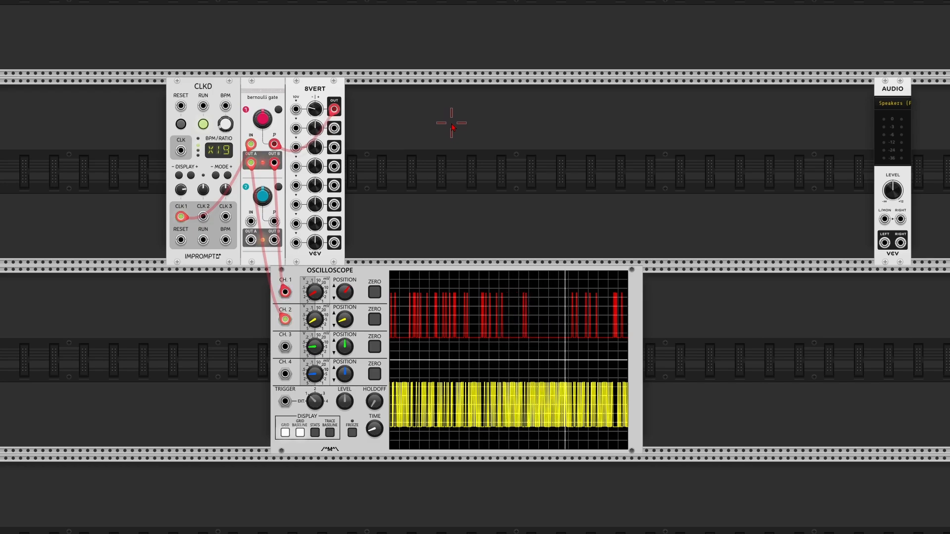
mouse_move(262, 121)
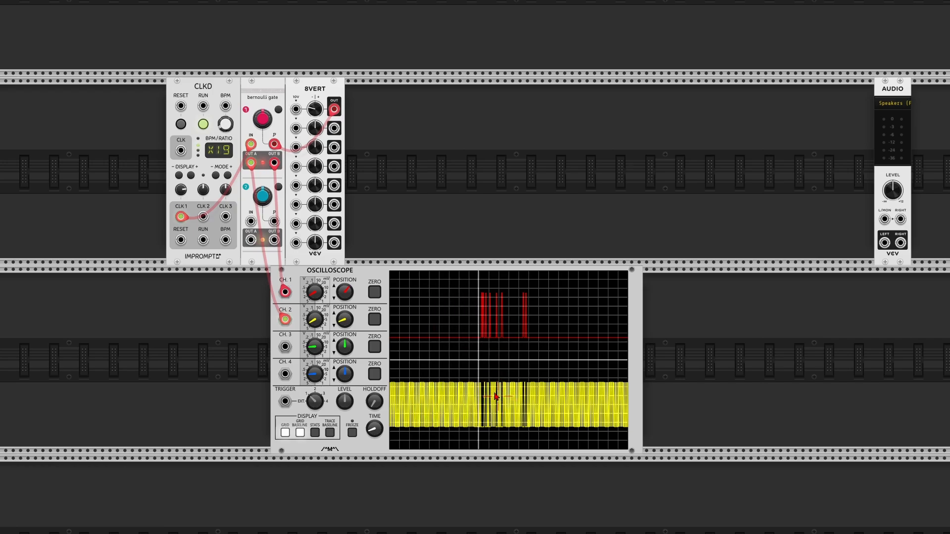
Set the Bernoulli gate's channel 1 probability to 75%.
right_click(264, 120)
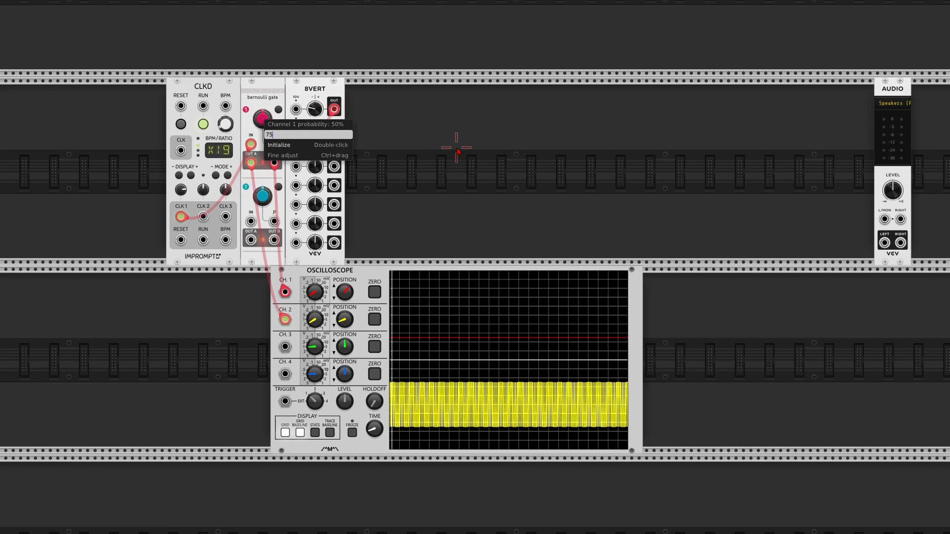
key(Return)
mouse_move(270, 119)
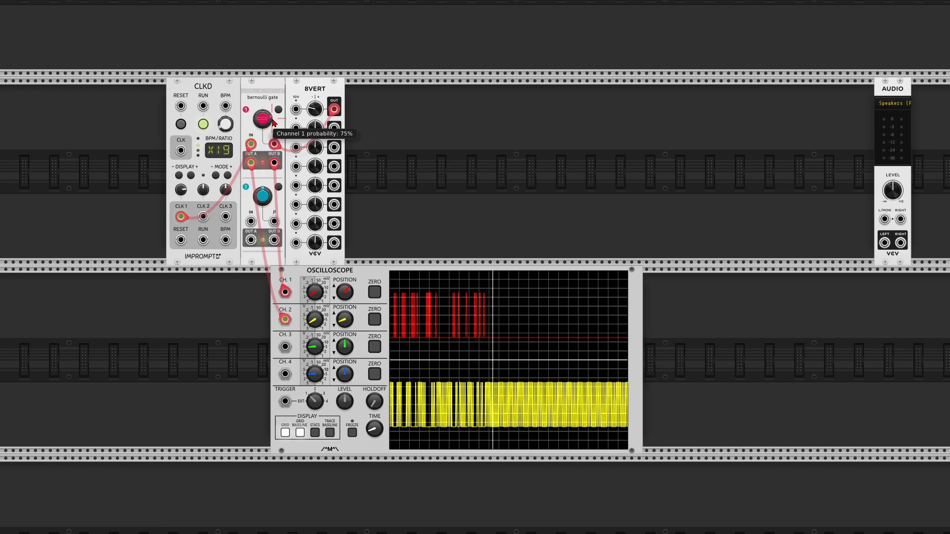
mouse_move(319, 112)
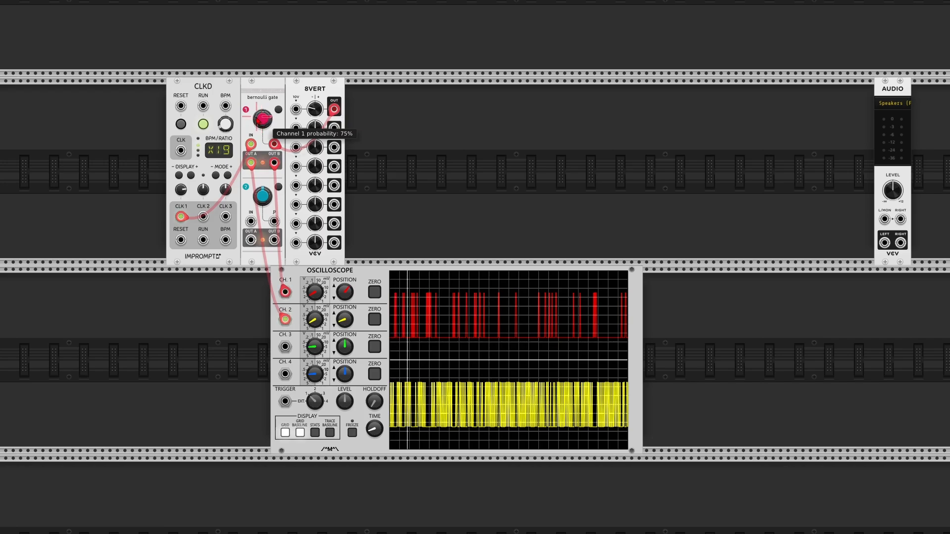
Raise the 8VERT row 1 gain and set it to exactly 2.5 V.
drag(314, 109, 314, 72)
right_click(314, 110)
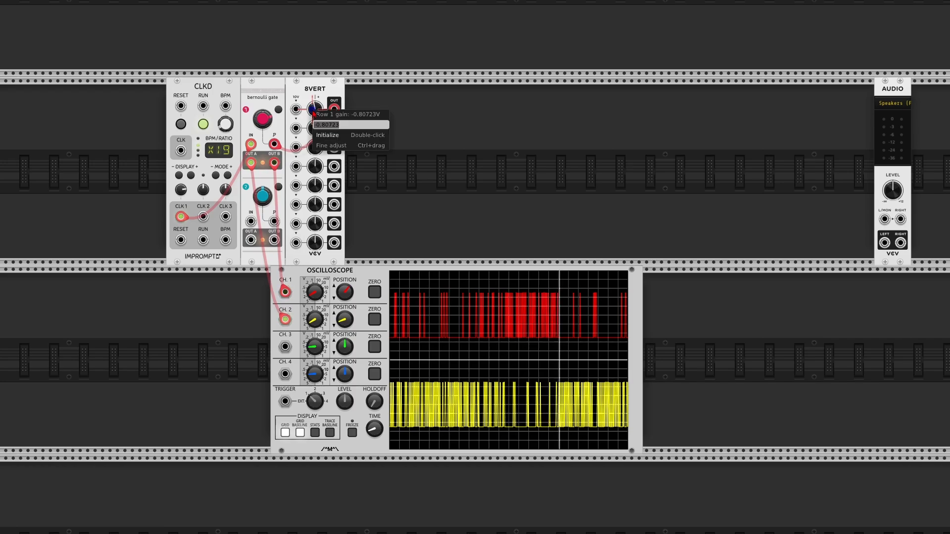
text(2.5)
key(Return)
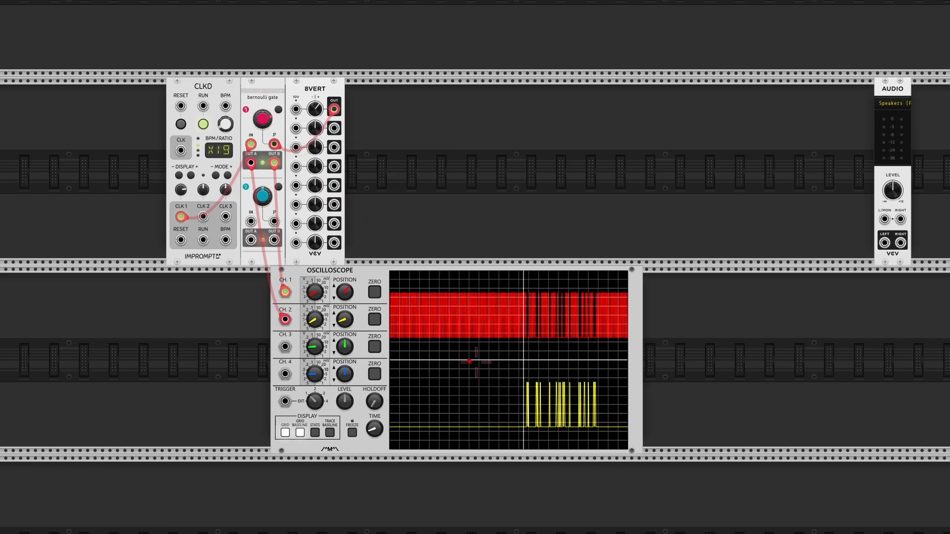
Raise the 8VERT row 1 gain to about 3.83 V.
drag(316, 110, 316, 84)
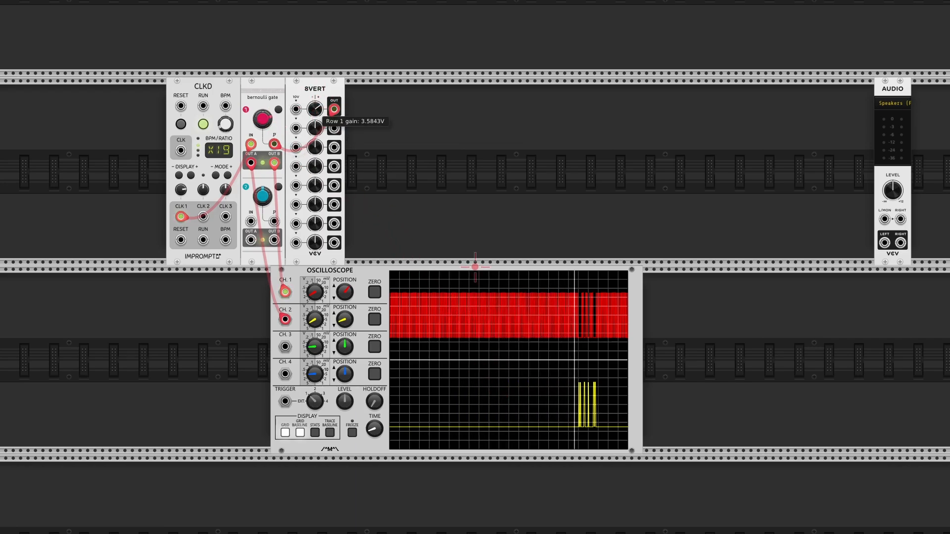
mouse_move(267, 120)
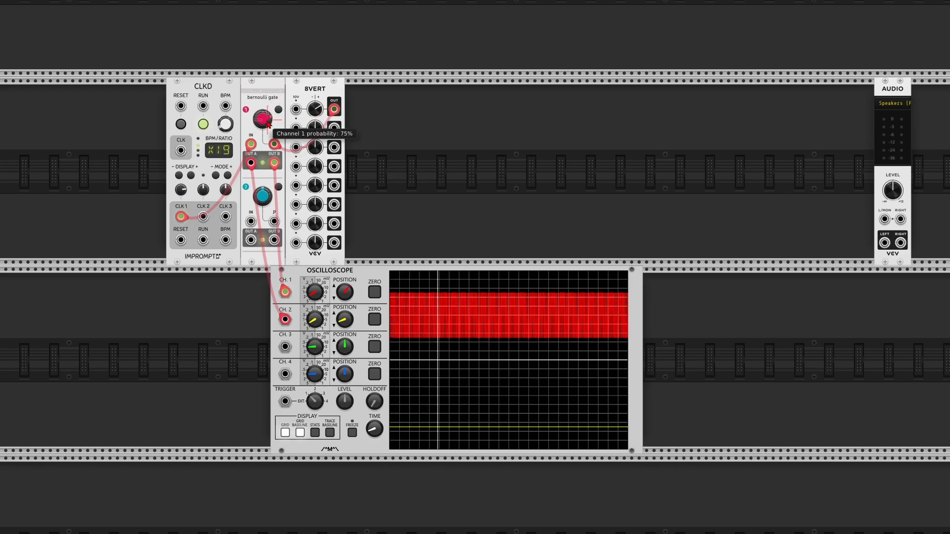
mouse_move(315, 114)
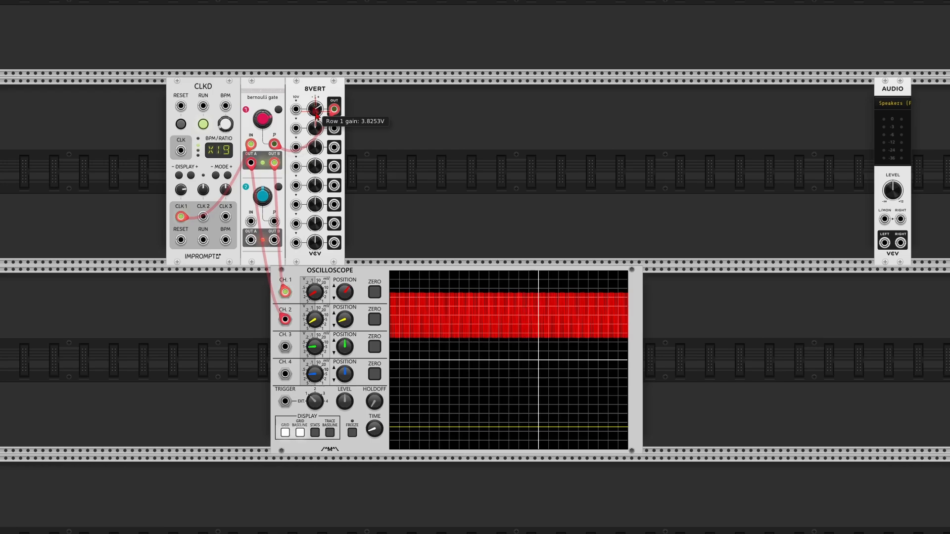
Reset the 8VERT row 1 gain, the Bernoulli gate's channel 1 probability and the clock 1 ratio to their defaults.
double_click(316, 112)
double_click(268, 123)
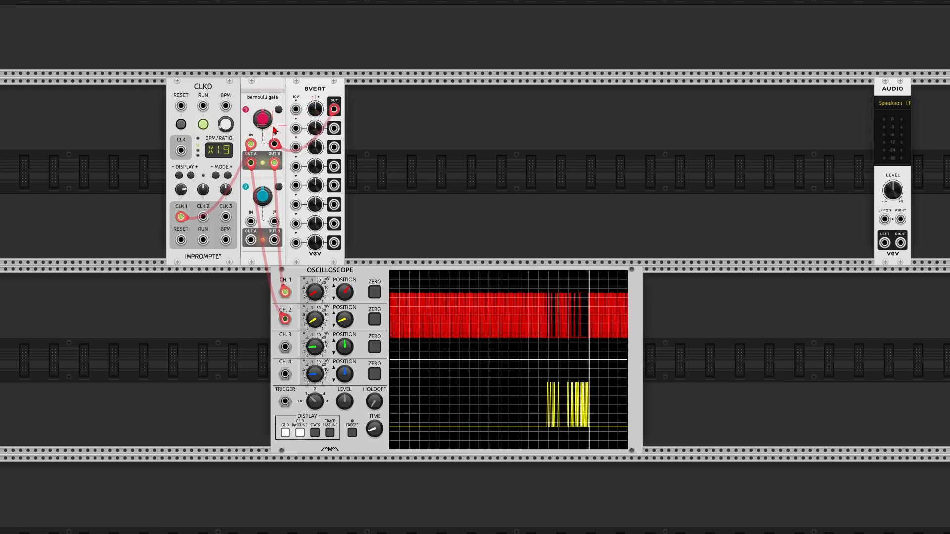
mouse_move(275, 146)
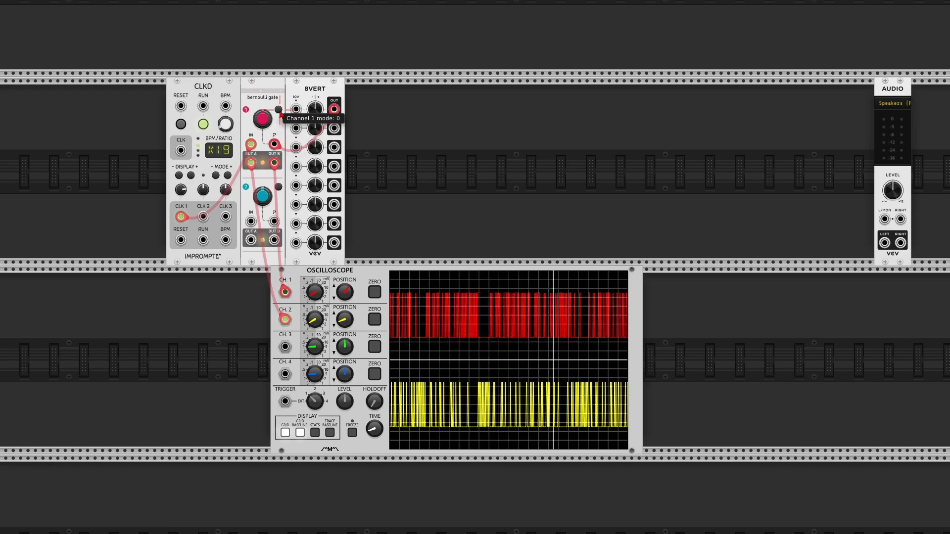
double_click(182, 191)
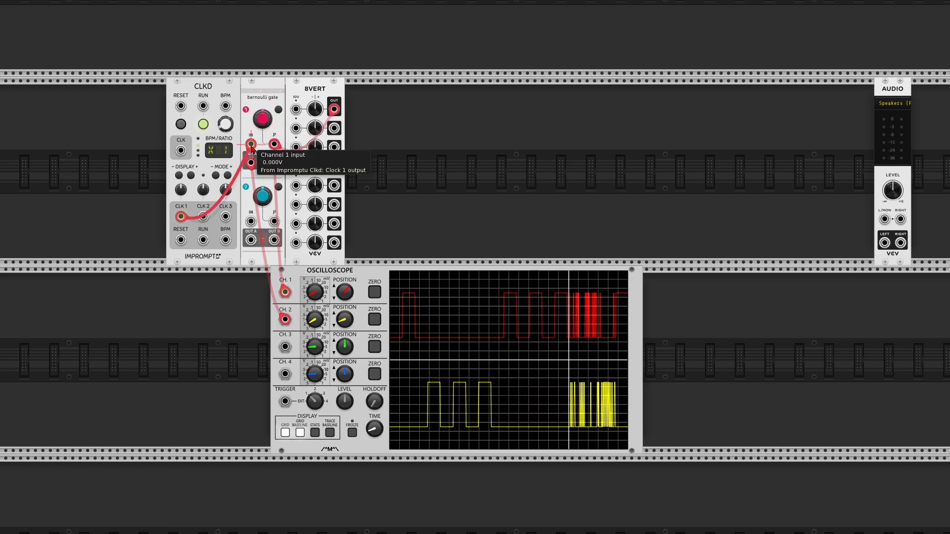
Raise the Bernoulli gate's channel 1 probability to its maximum.
drag(251, 164, 275, 165)
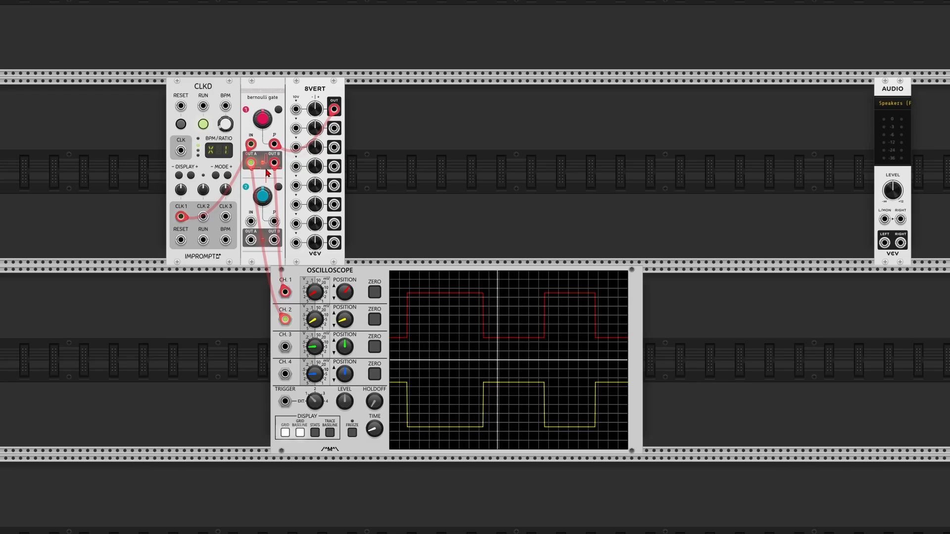
mouse_move(263, 123)
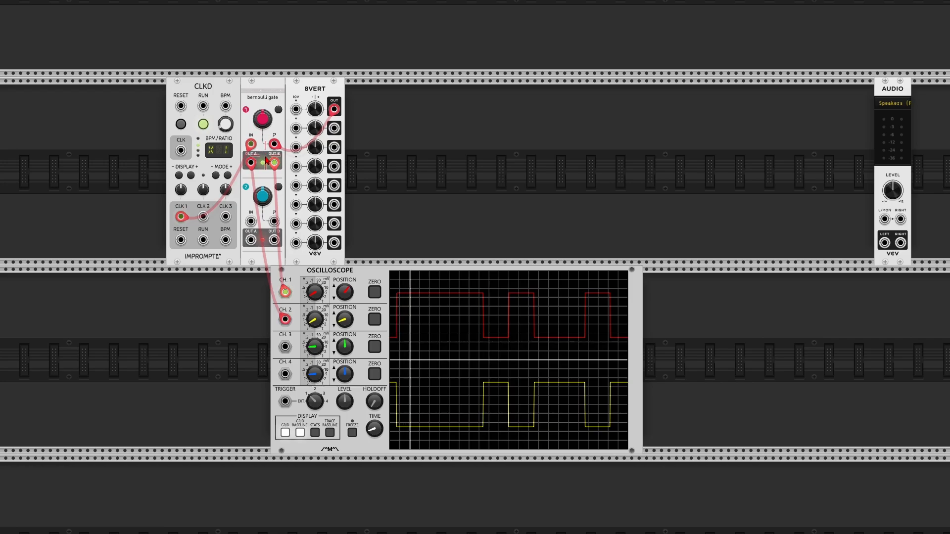
right_click(263, 121)
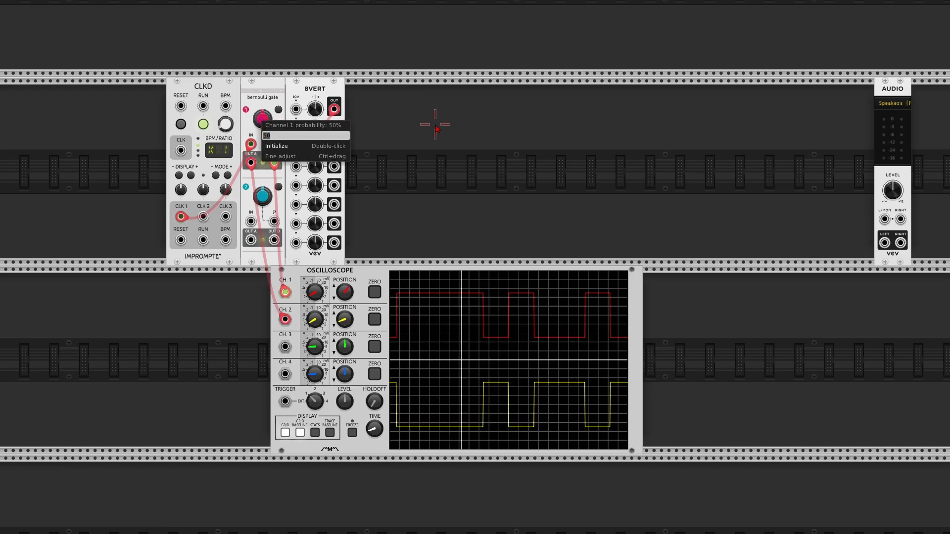
key(Return)
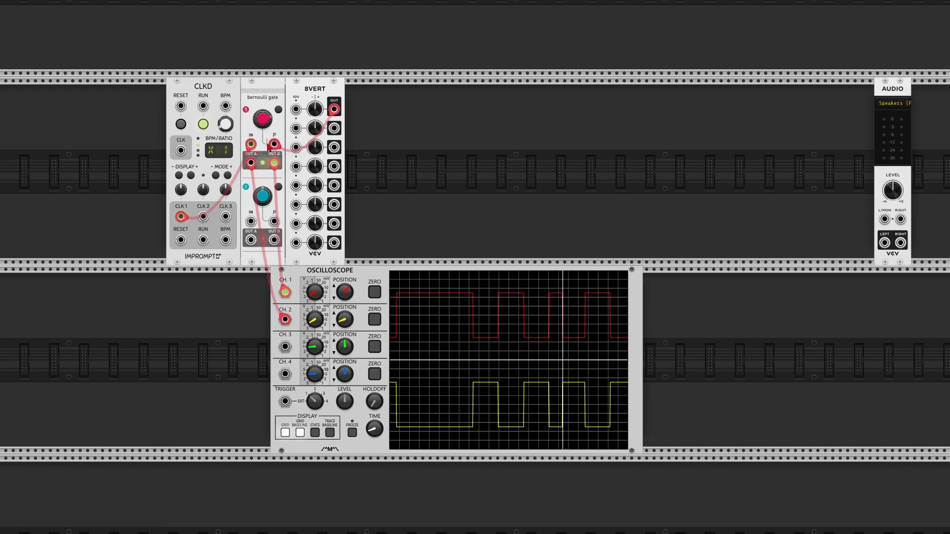
drag(264, 122, 264, 30)
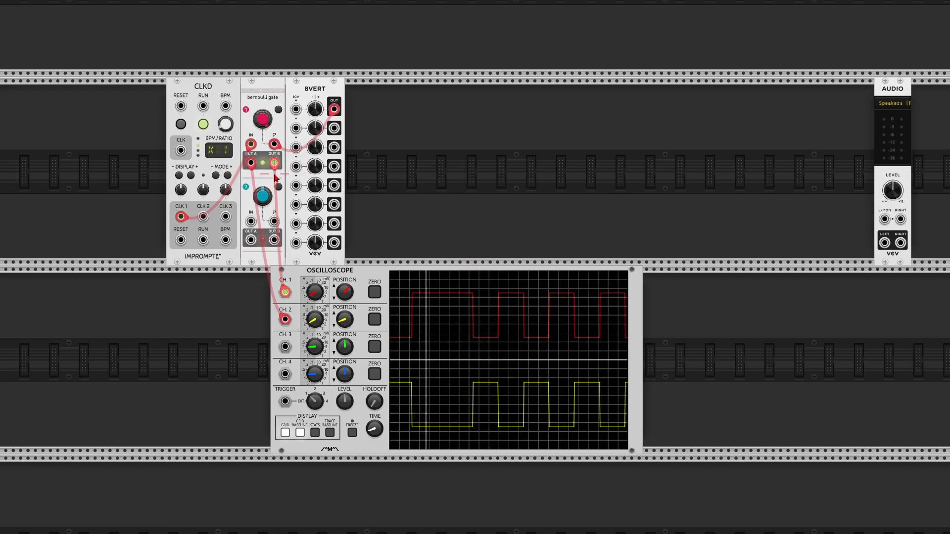
Set the 8VERT row 1 gain to -5 V.
right_click(321, 109)
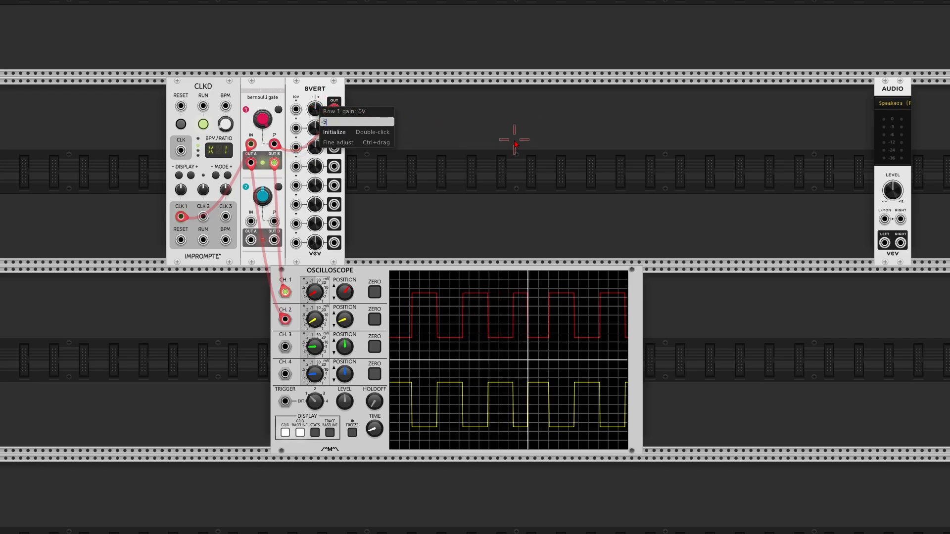
text(-5)
key(Return)
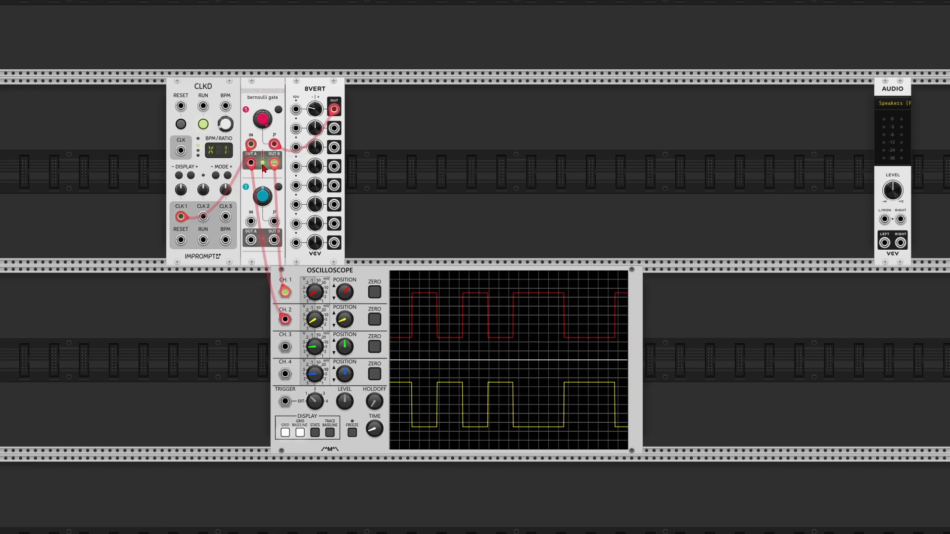
Set the 8VERT row 1 gain to 5 V.
right_click(318, 111)
text(5)
key(Return)
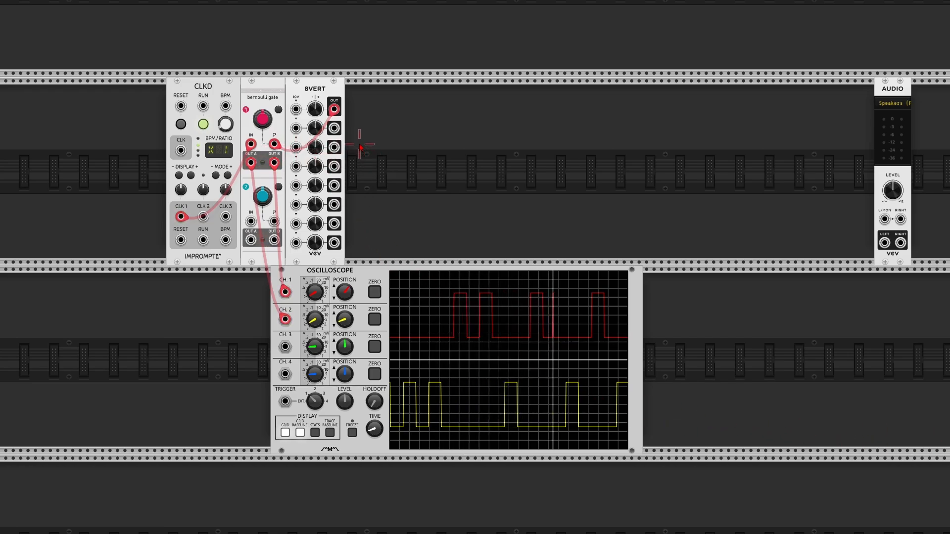
Replace the 8VERT module beside the Bernoulli gate with a Bogaudio LLFO.
key(Delete)
right_click(310, 95)
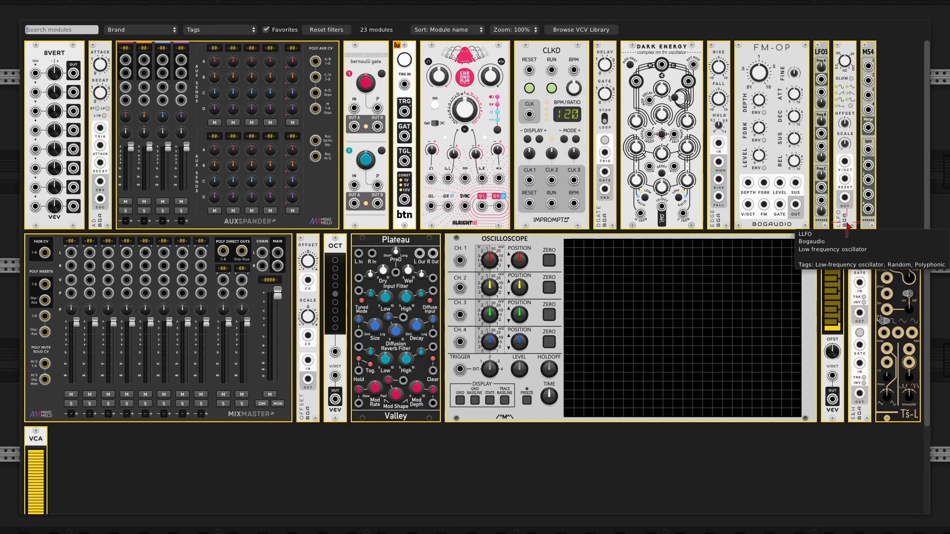
drag(847, 227, 303, 85)
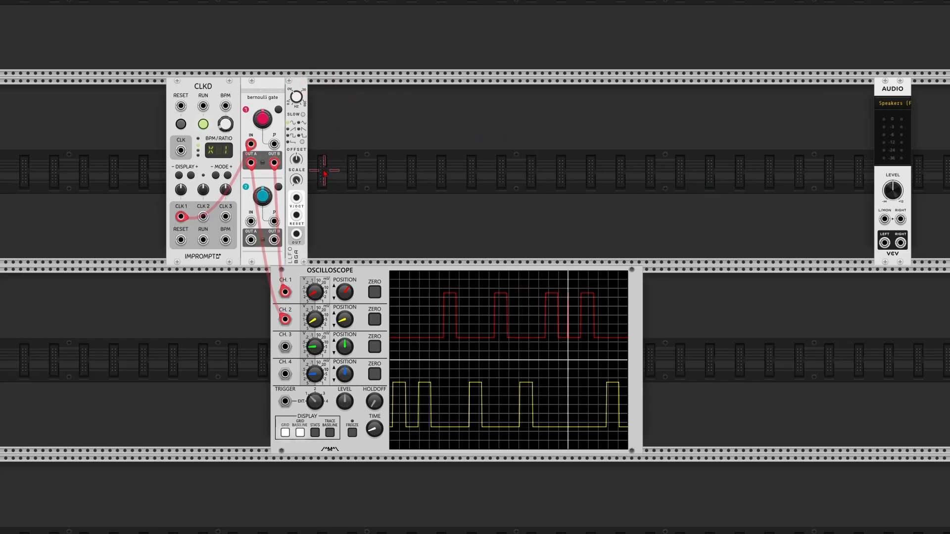
Set the LLFO waveform to triangle and patch its output to oscilloscope channel 3 and the Bernoulli gate's channel 1 probability input.
click(304, 143)
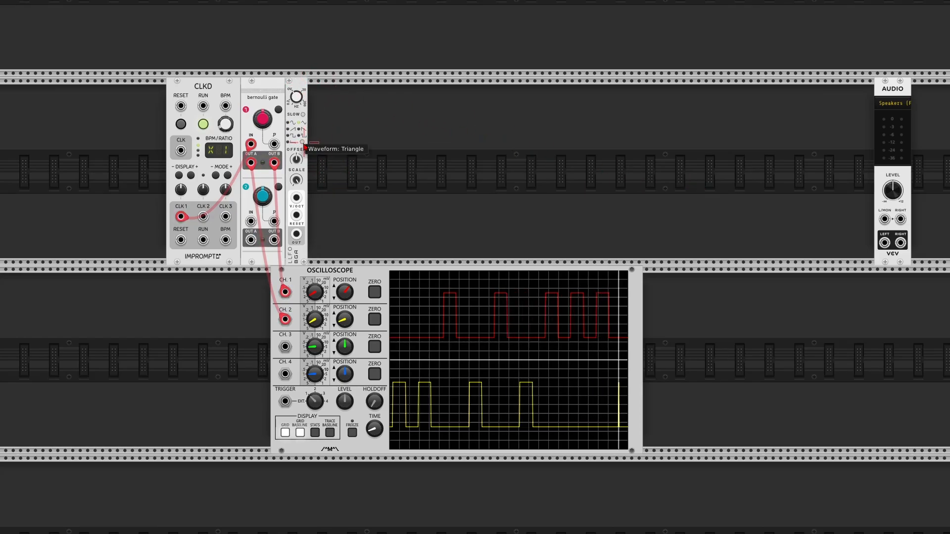
drag(296, 235, 285, 346)
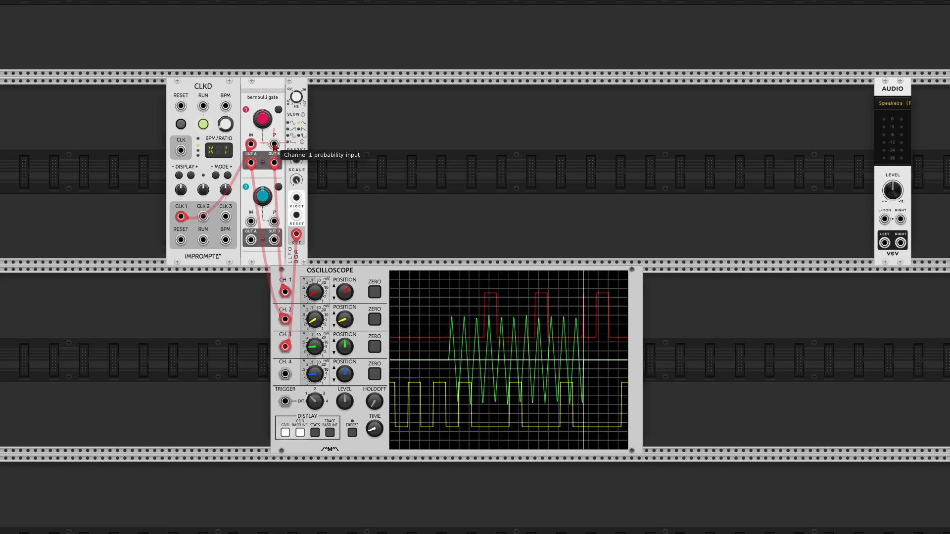
drag(273, 145, 299, 233)
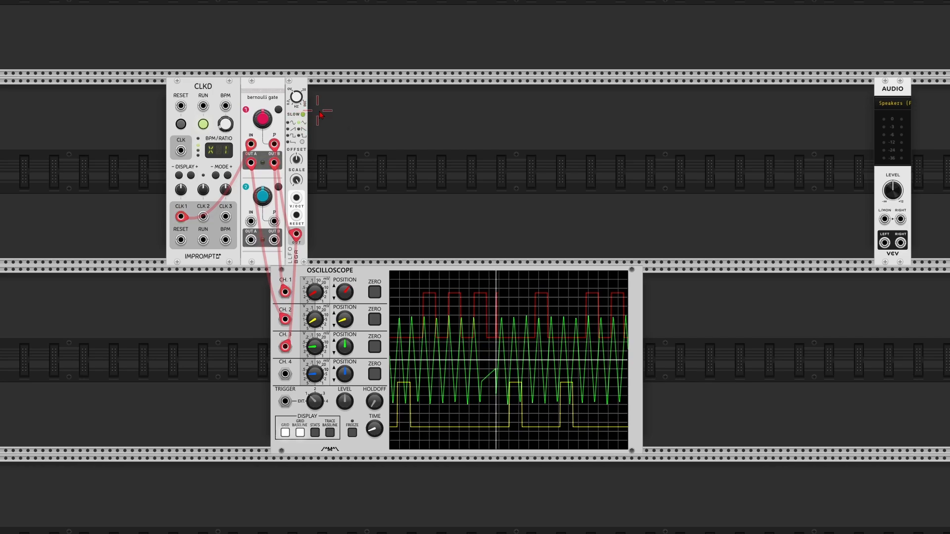
Set the LLFO frequency to 0.02 Hz.
right_click(300, 98)
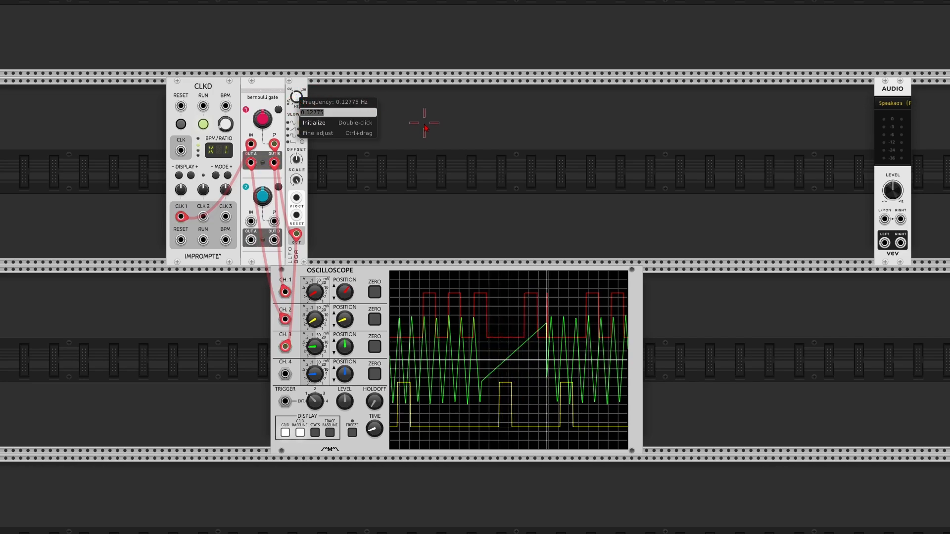
text(0.02)
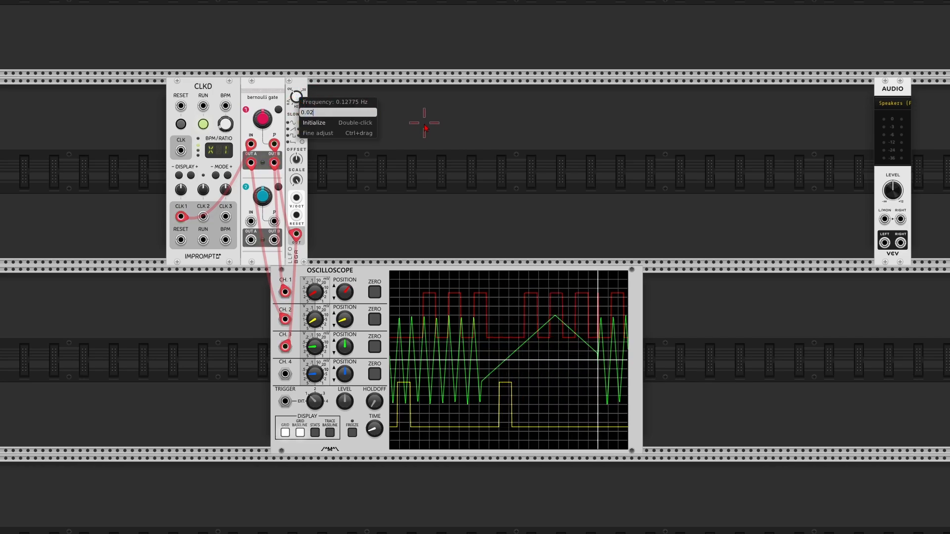
key(Return)
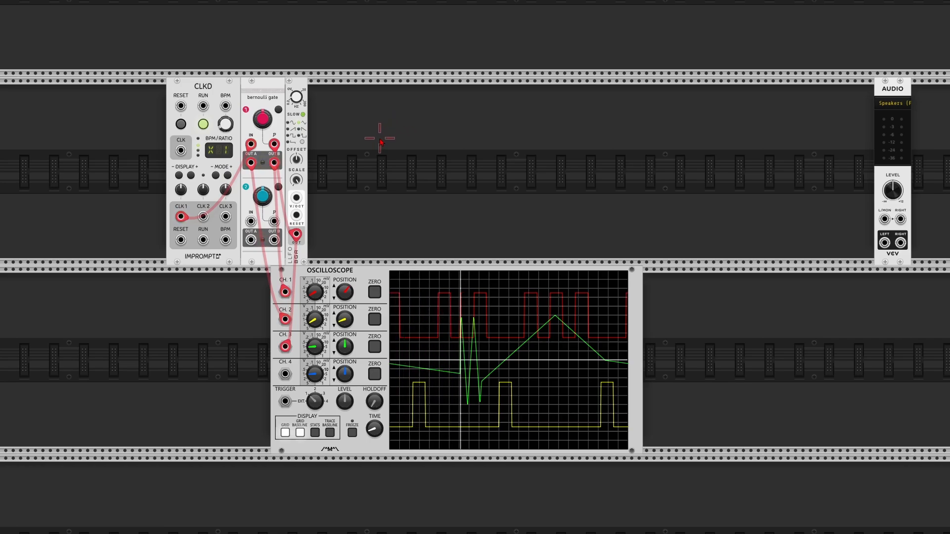
Set the clock 1 ratio on CLKD to 4x.
right_click(184, 193)
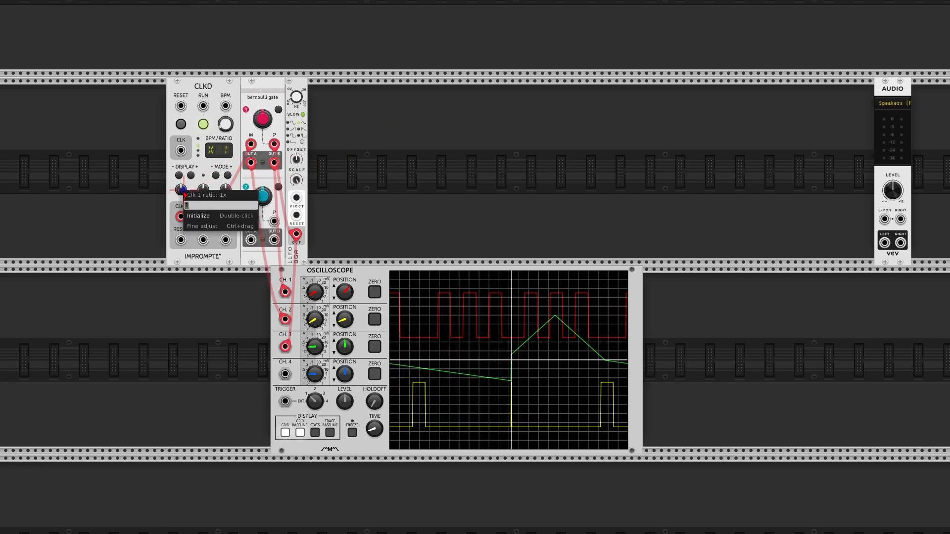
text(4)
key(Return)
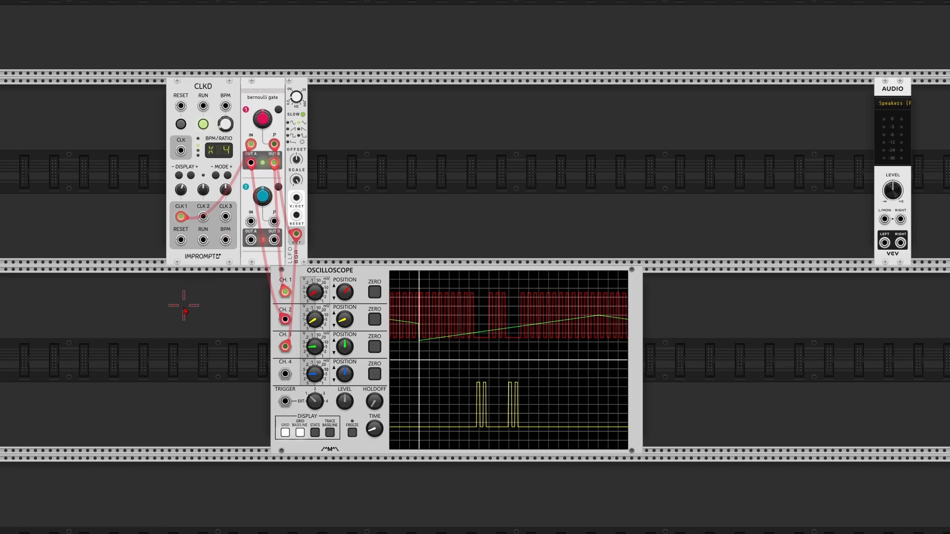
Add a Bogaudio S&H module in the row below the clock and set its normal range to 0V-1V.
right_click(179, 330)
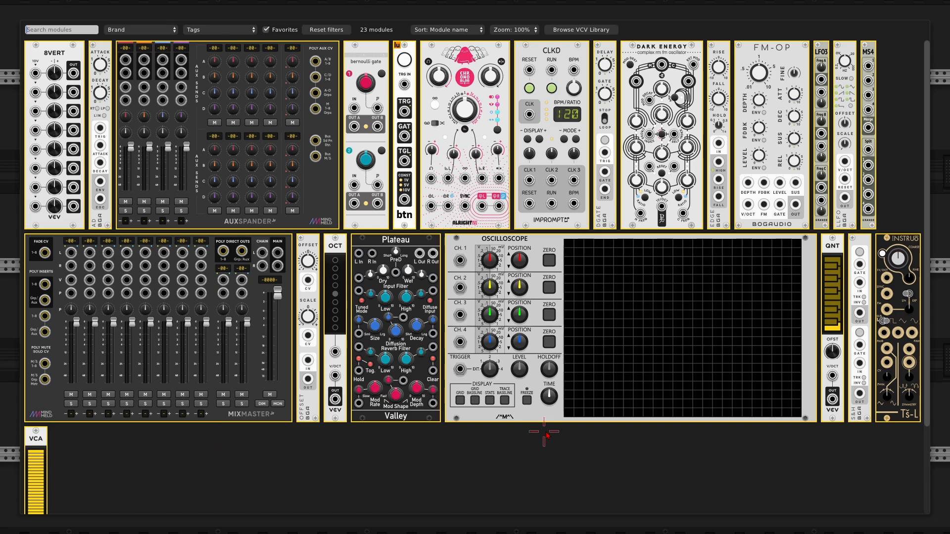
click(862, 406)
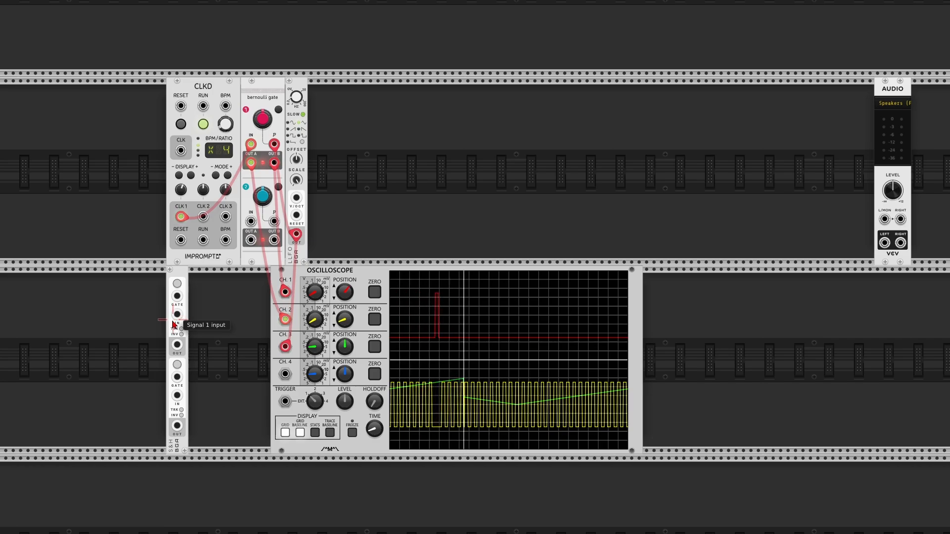
right_click(175, 278)
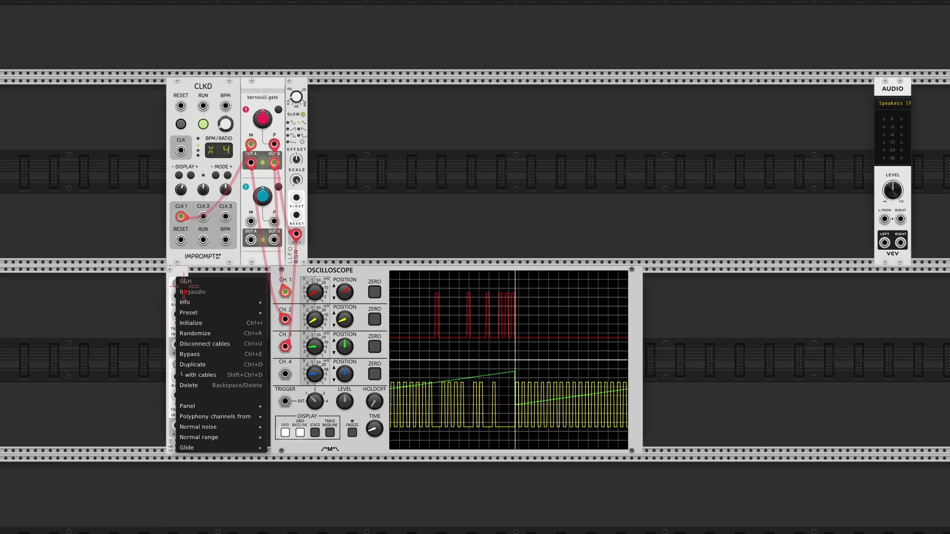
mouse_move(233, 438)
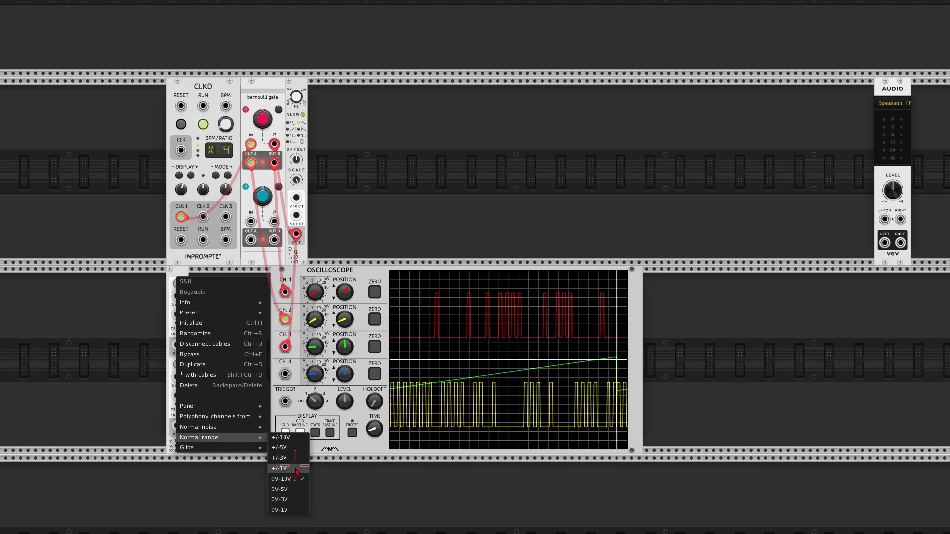
click(284, 511)
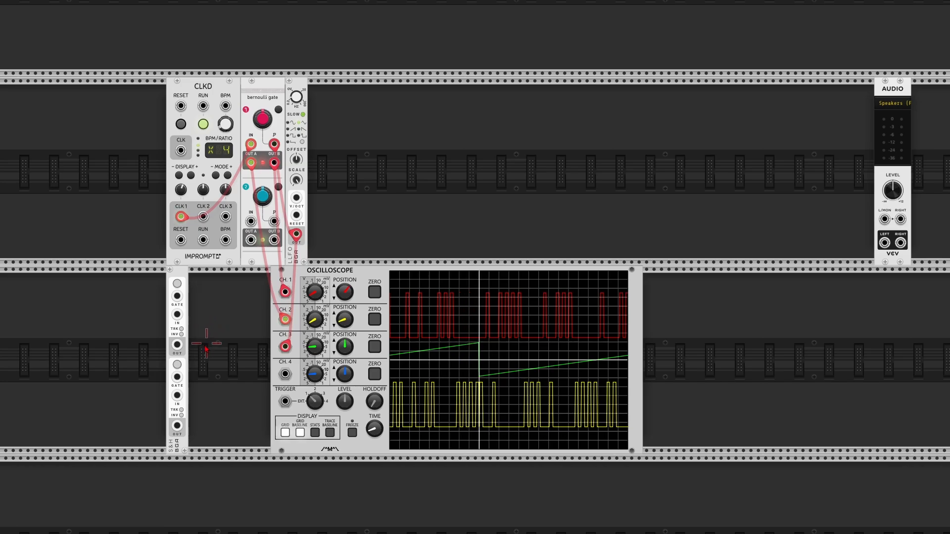
Patch the Bernoulli gate's channel 1 outputs A and B to the S&H module's trigger inputs 1 and 2.
drag(176, 297, 251, 163)
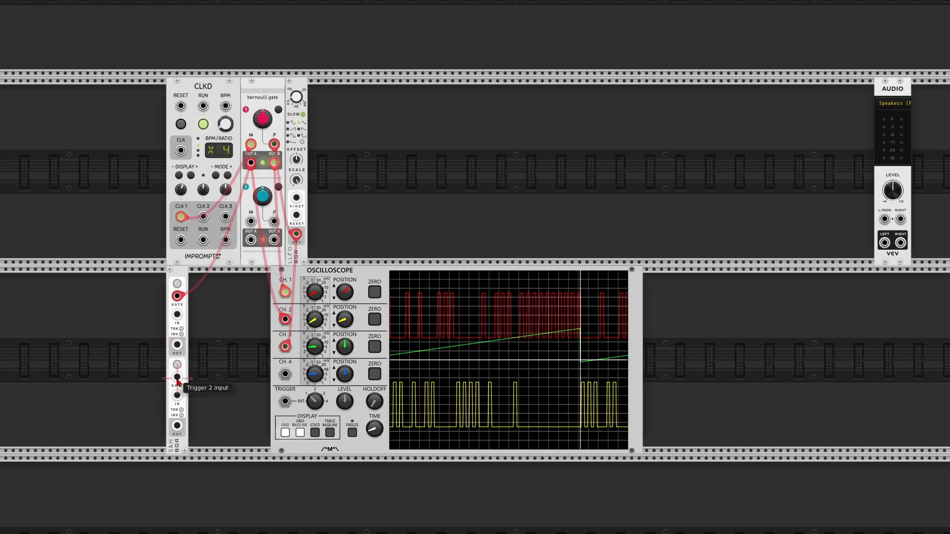
drag(177, 377, 274, 163)
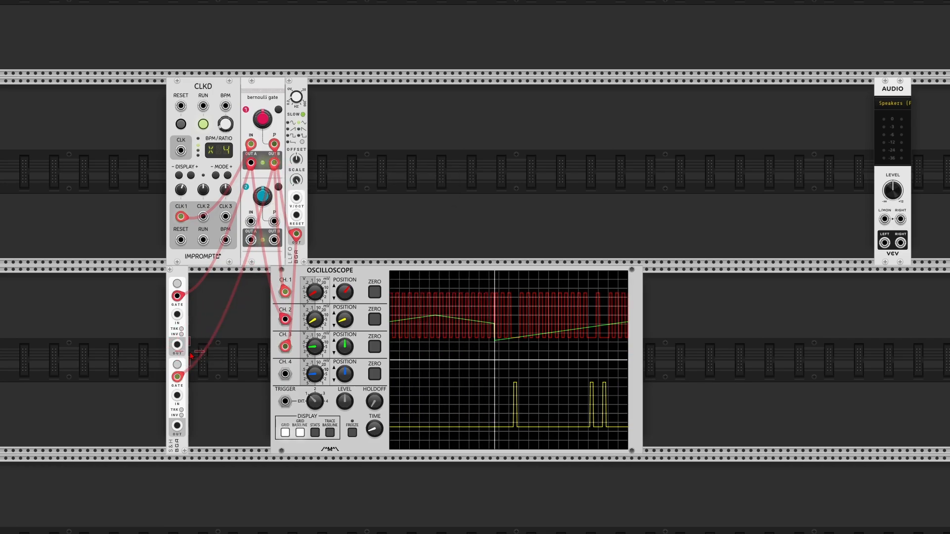
drag(196, 378, 177, 377)
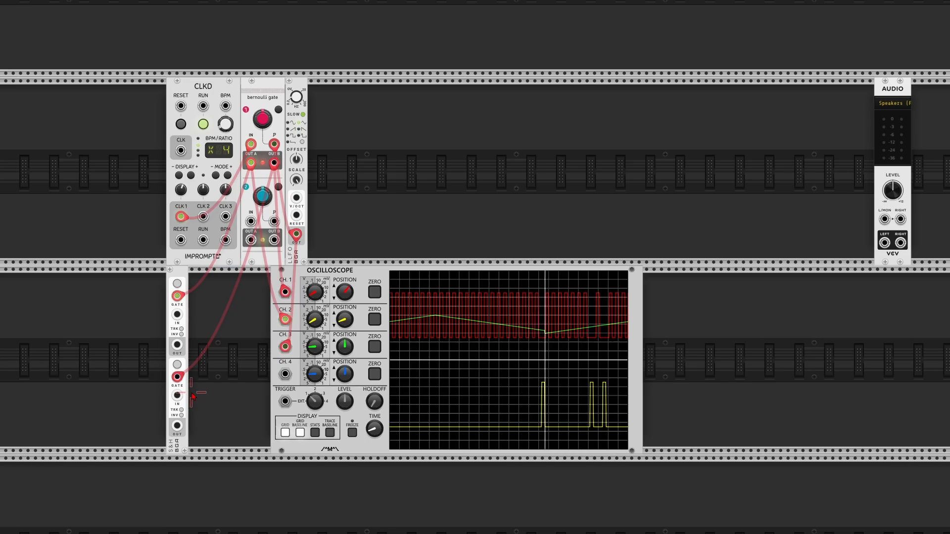
Add a VCV Octave module beside the S&H and patch the first S&H output to its V/OCT input.
right_click(196, 320)
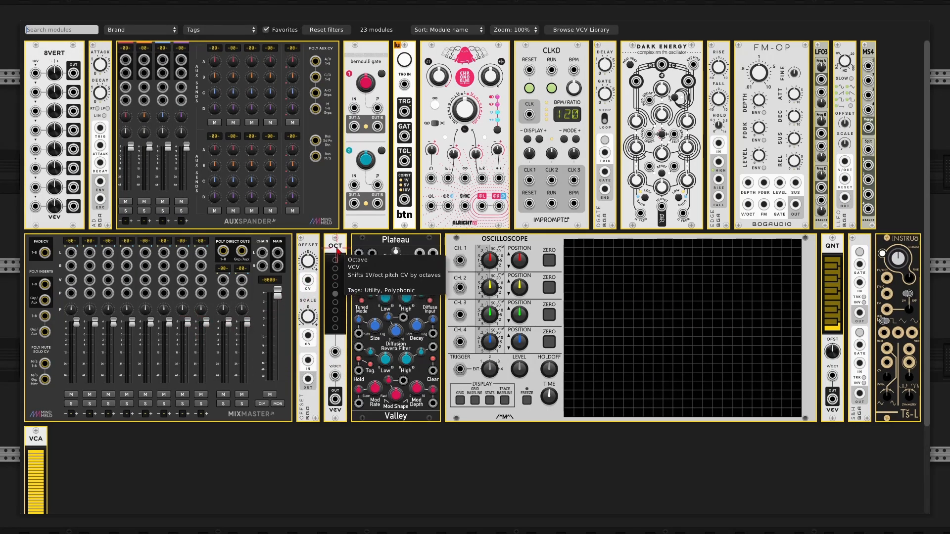
key(Escape)
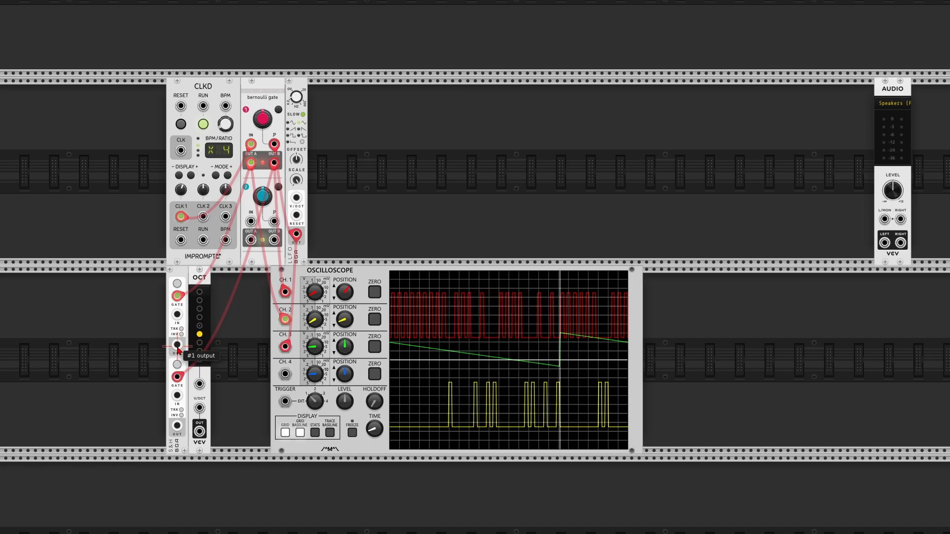
drag(176, 345, 199, 408)
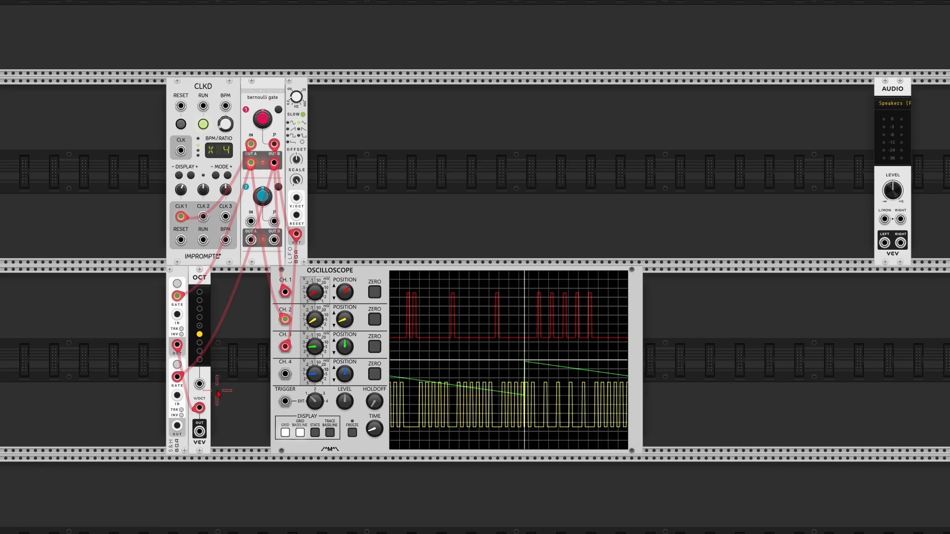
Add an MS4 merge/split module beside the Octave and patch the Octave output and second S&H output to its channel 1 and 2 inputs.
right_click(218, 394)
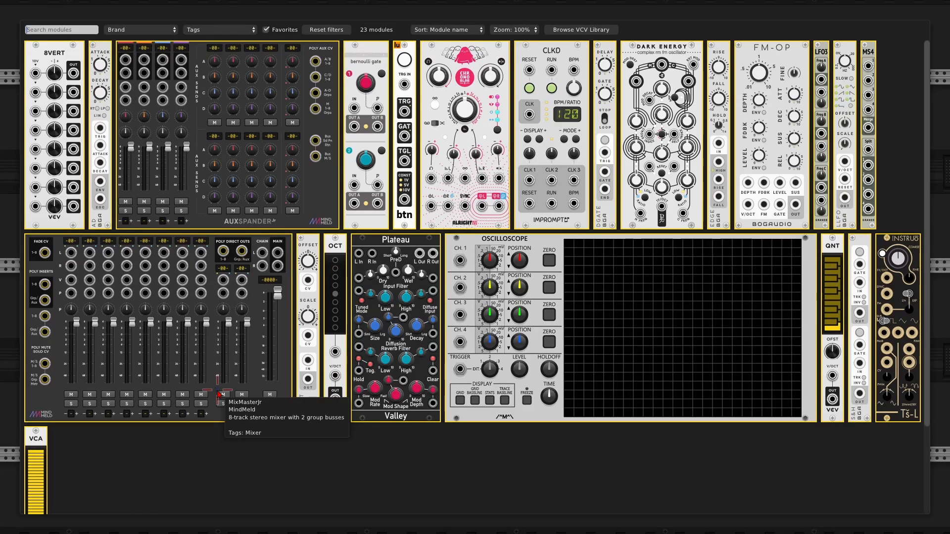
click(871, 52)
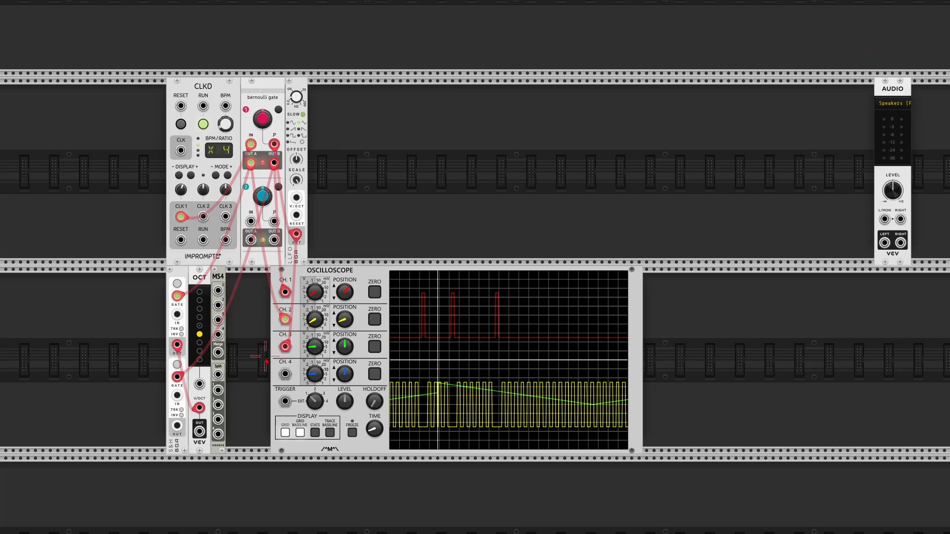
drag(200, 432, 218, 291)
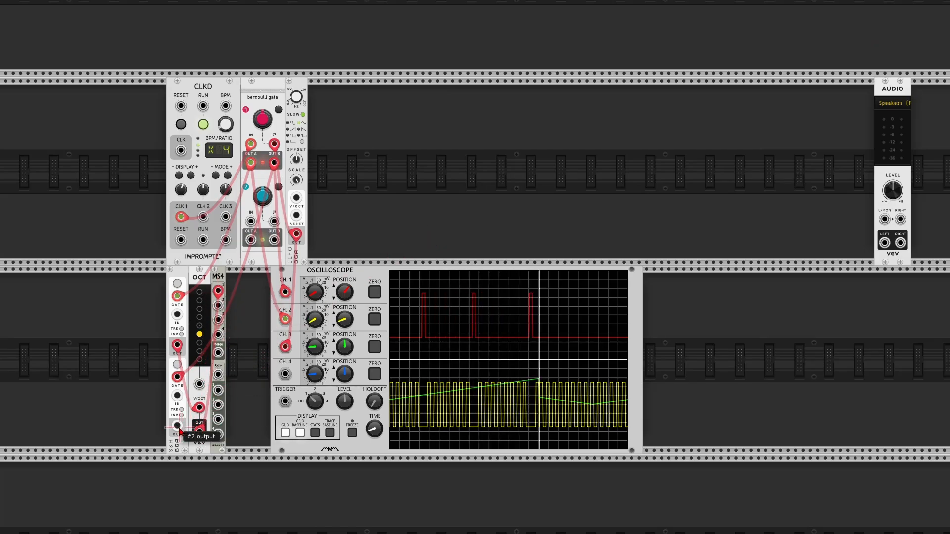
drag(177, 427, 218, 305)
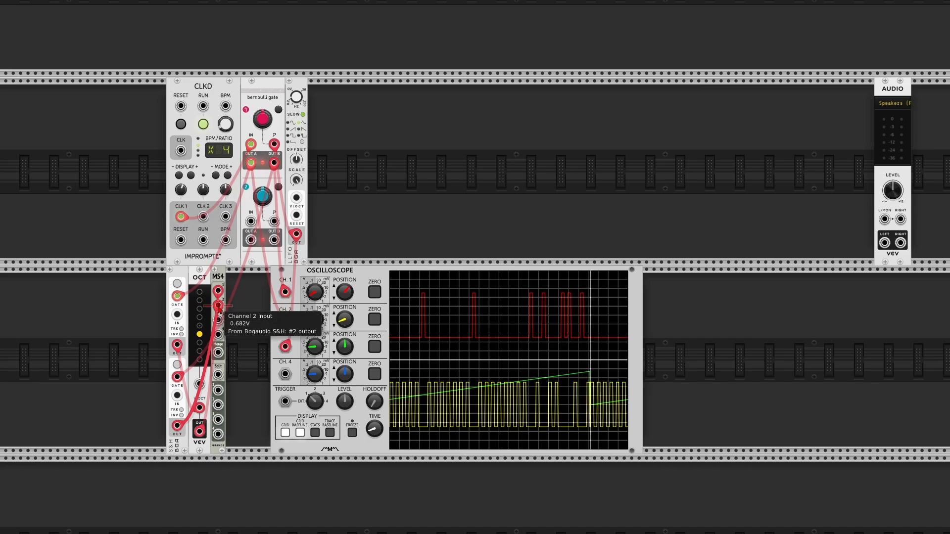
Add a VCV Quantizer beside the MS4 and patch the MS4's poly merge output to its V/OCT input.
right_click(233, 357)
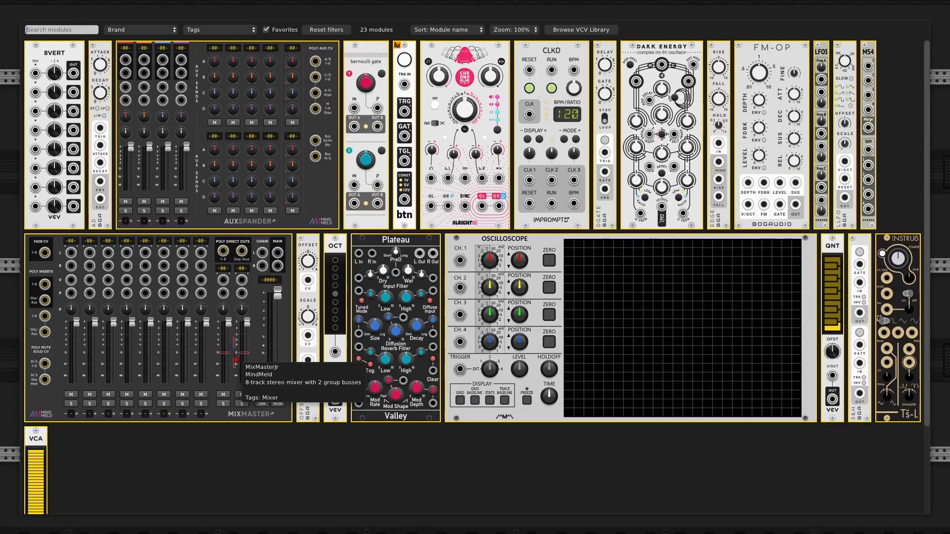
click(836, 250)
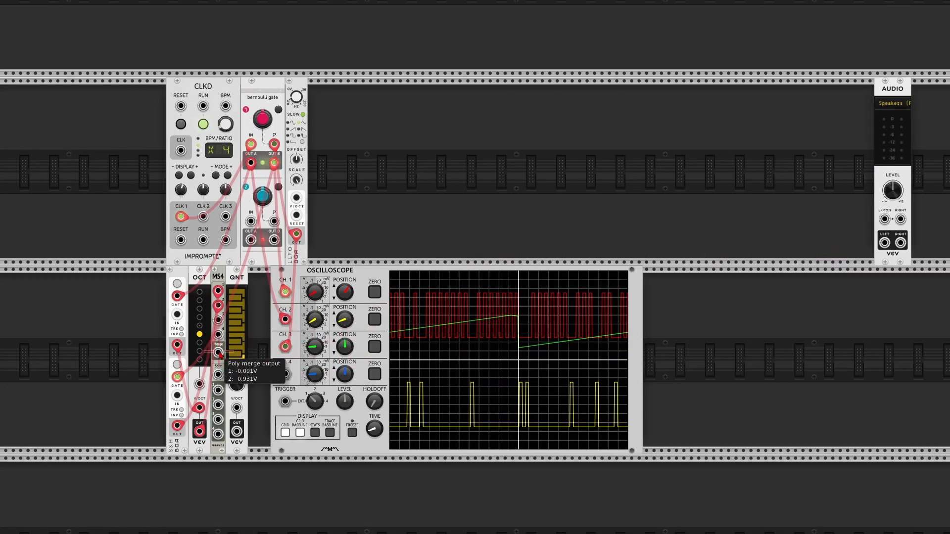
drag(219, 355, 237, 408)
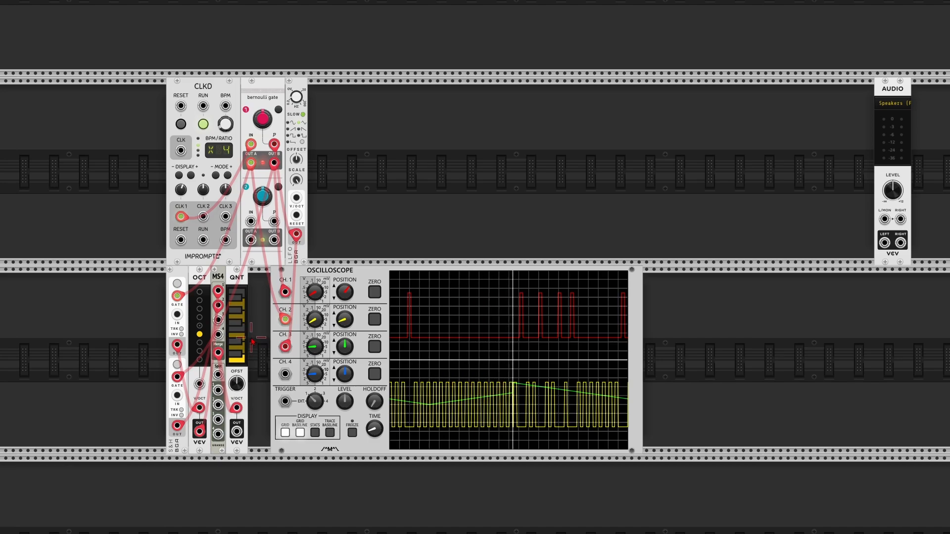
Add a MindMeld MixMasterJr next to the LFO in the upper row and attach an AuxSpander directly after it.
right_click(330, 187)
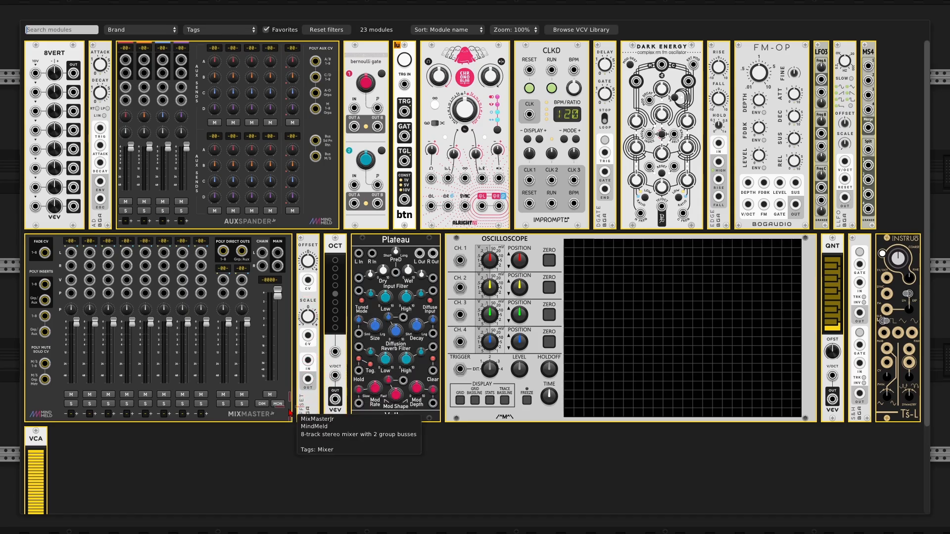
key(Escape)
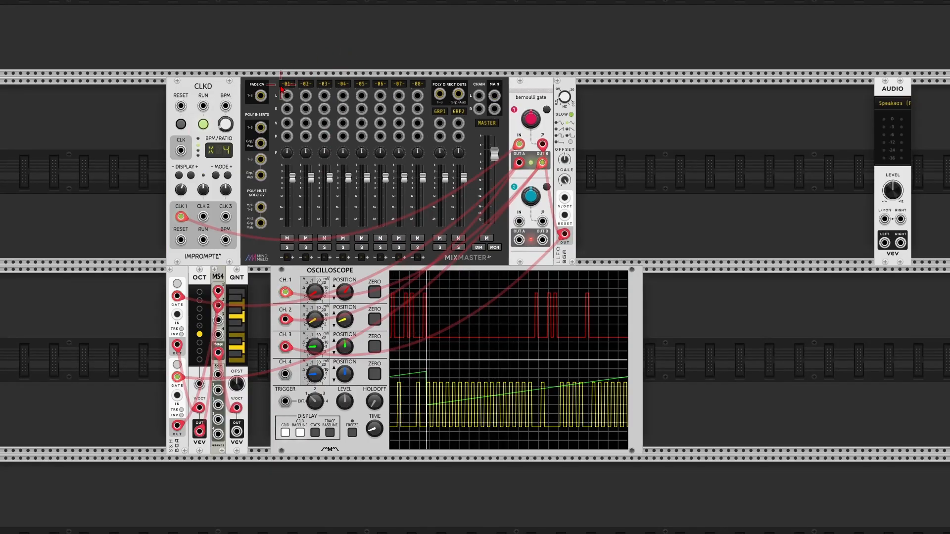
drag(272, 96, 338, 97)
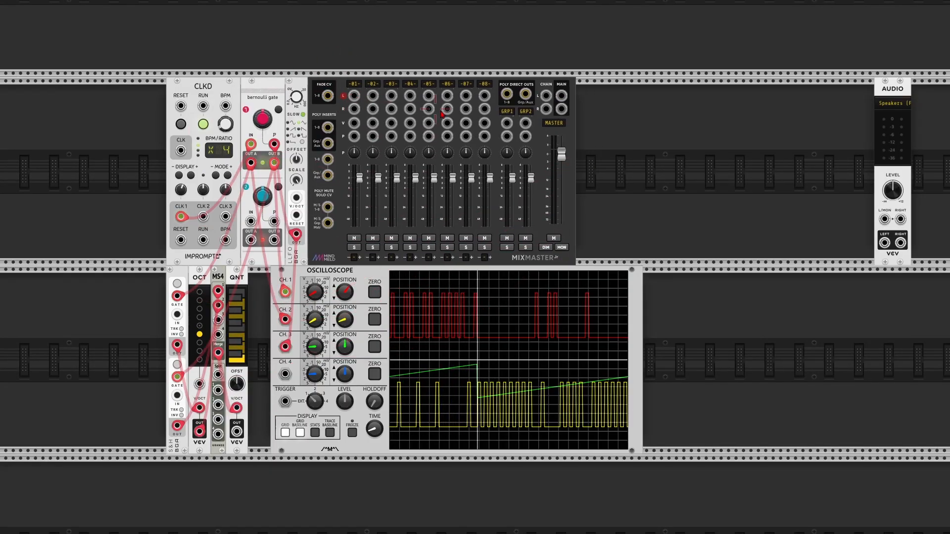
right_click(584, 141)
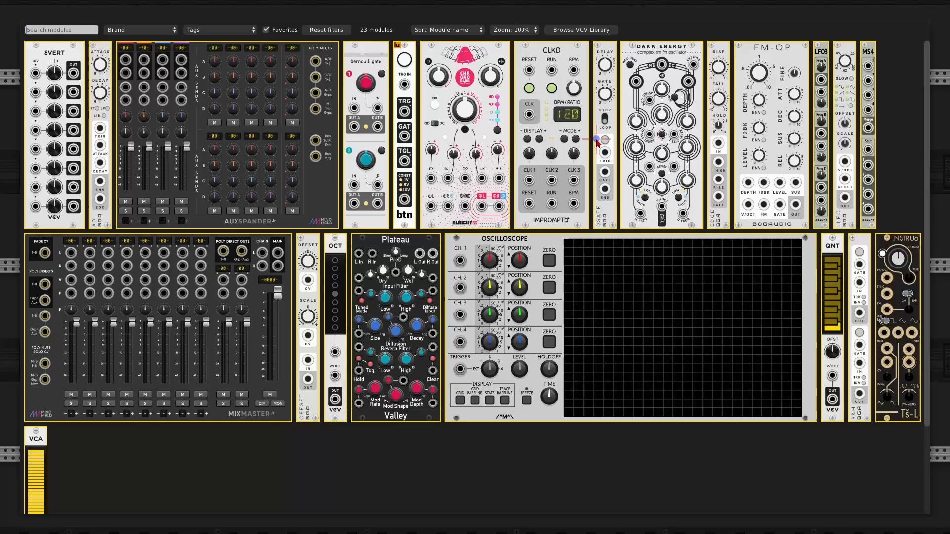
click(314, 192)
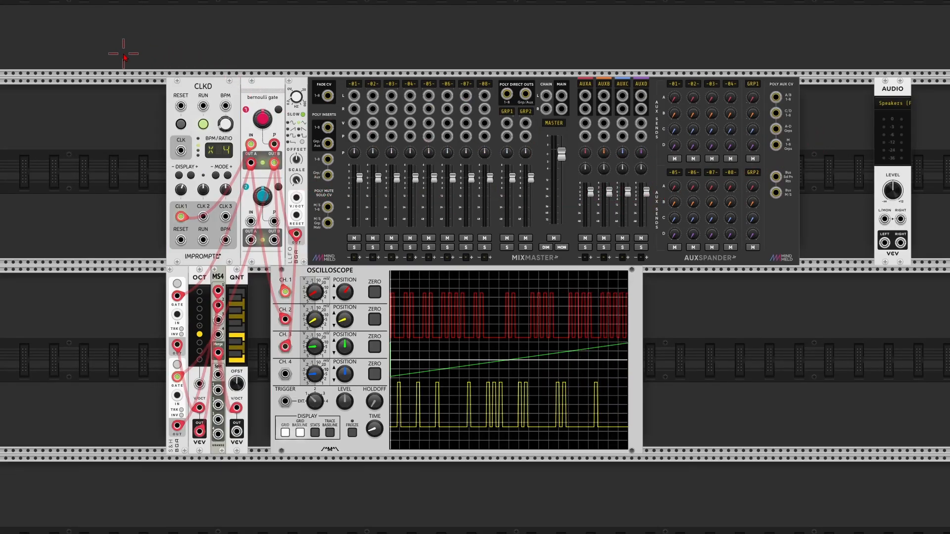
Shift all modules except Audio toward the left and add a Valley Plateau reverb after the AuxSpander.
drag(123, 53, 753, 463)
drag(772, 223, 712, 223)
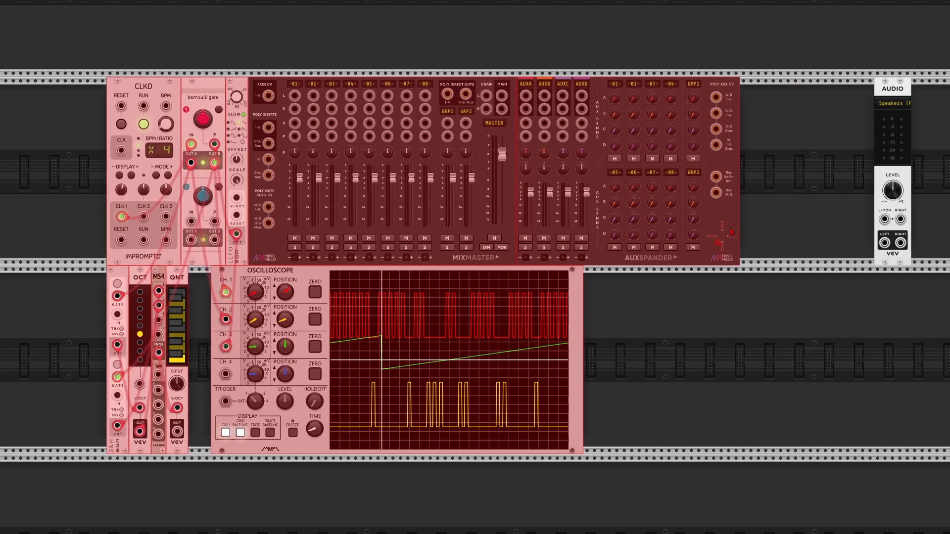
click(752, 196)
right_click(751, 196)
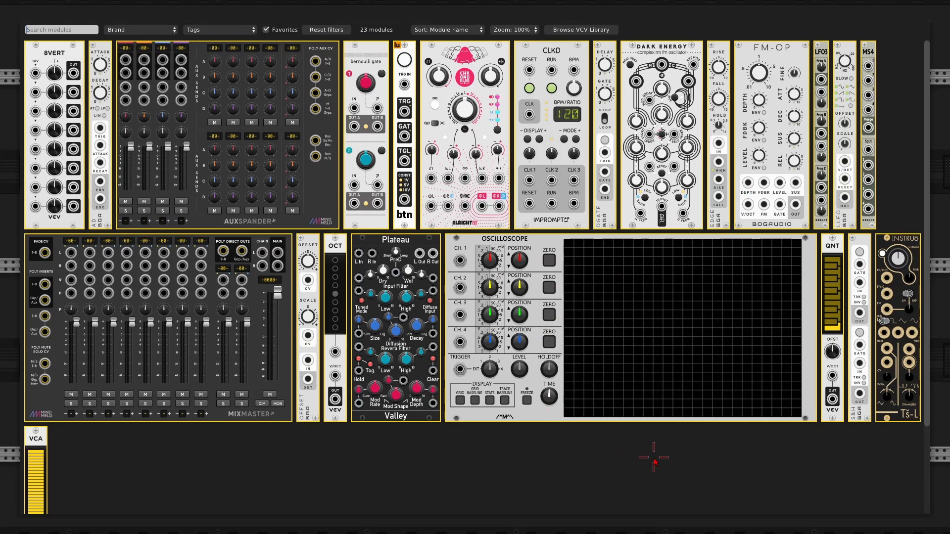
click(390, 246)
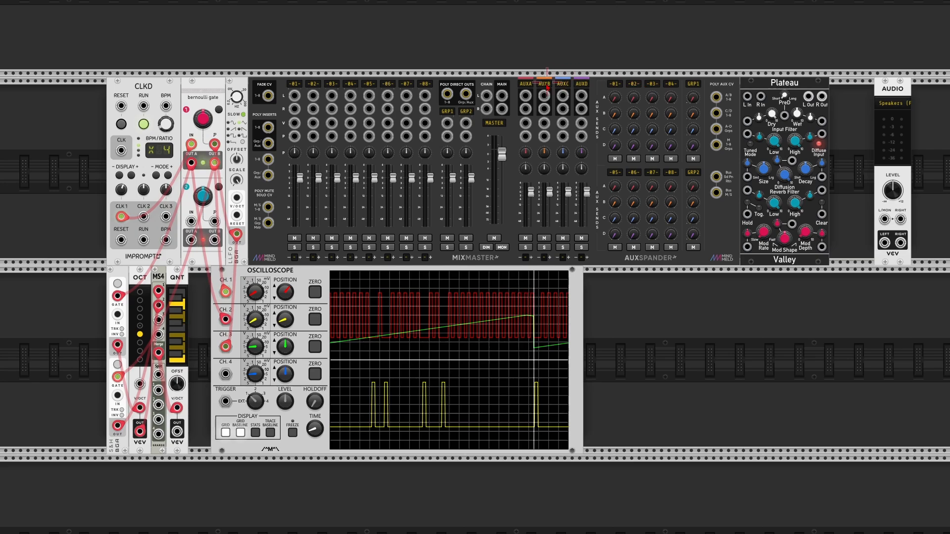
Patch the AuxSpander's Aux A stereo sends and returns to Plateau's inputs and outputs, and adjust Plateau's filter knobs.
drag(526, 95, 528, 137)
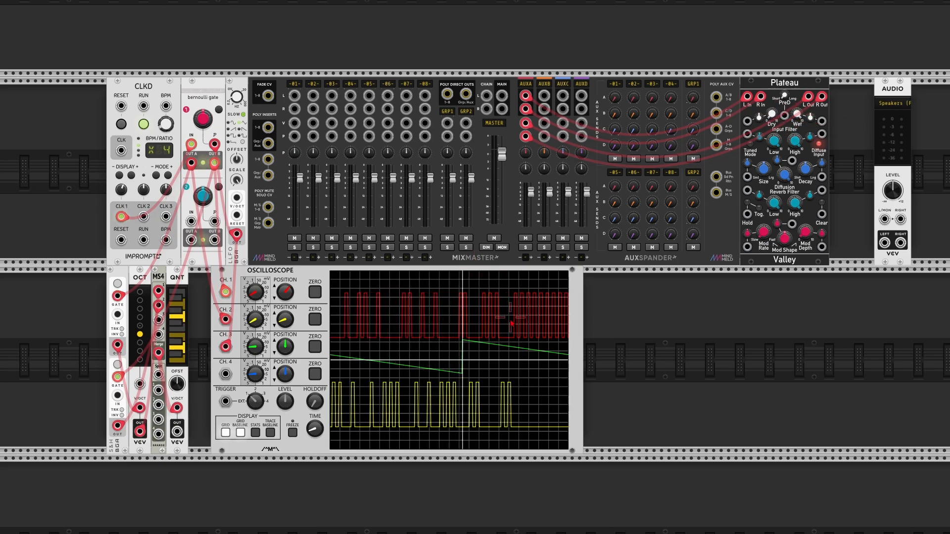
drag(806, 232, 806, 191)
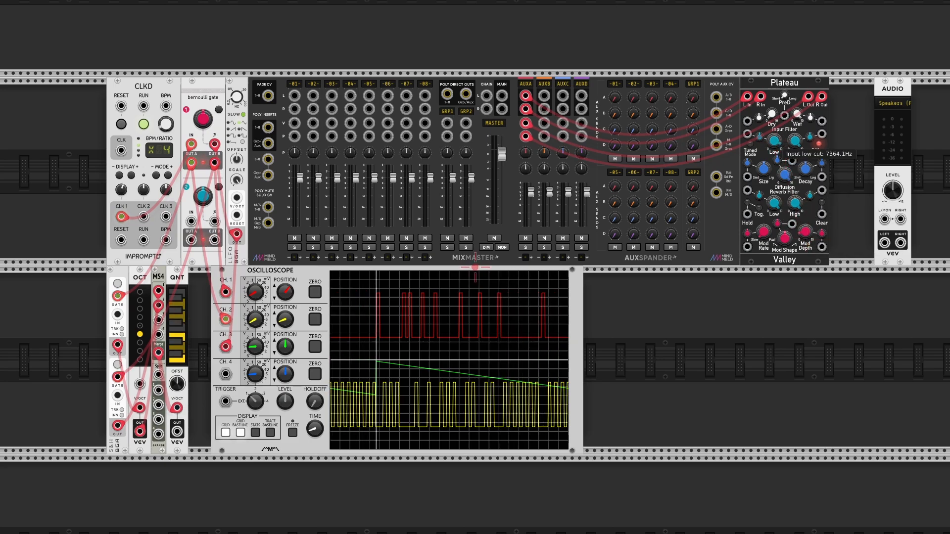
mouse_move(795, 142)
mouse_down()
mouse_move(795, 203)
mouse_move(775, 208)
mouse_move(775, 218)
mouse_up()
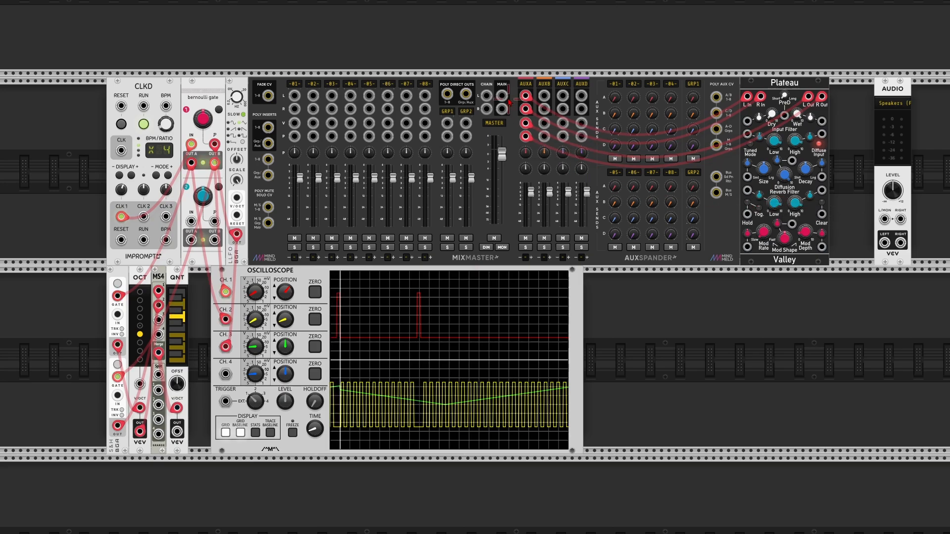
Patch MixMaster's main left and right outputs to the Audio module's L/MON and RIGHT inputs.
mouse_move(501, 96)
mouse_down()
mouse_move(675, 212)
mouse_move(880, 228)
mouse_move(885, 220)
mouse_move(786, 217)
mouse_move(502, 109)
mouse_up()
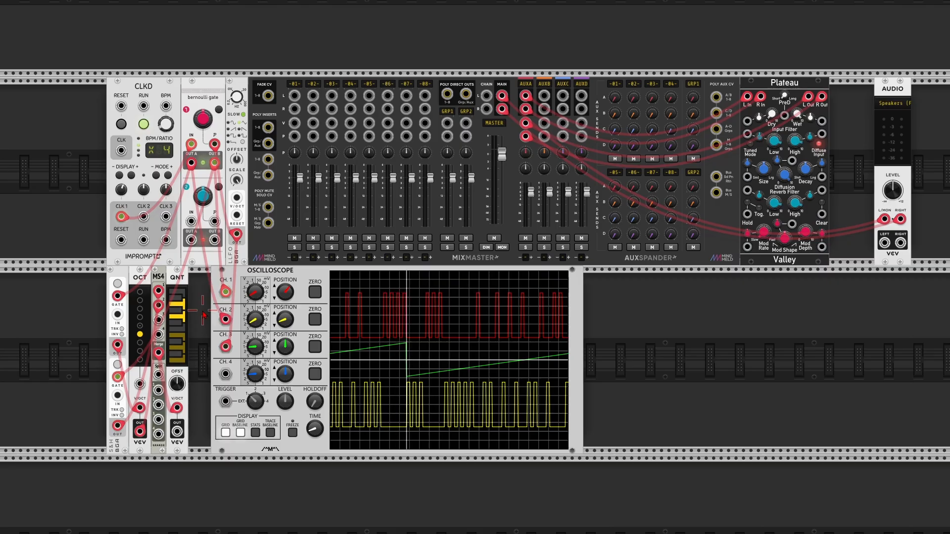
Add a Geodesics Dark Energy oscillator between the Quantizer and oscilloscope and patch the Quantizer's pitch output to its 1V/oct input.
right_click(204, 315)
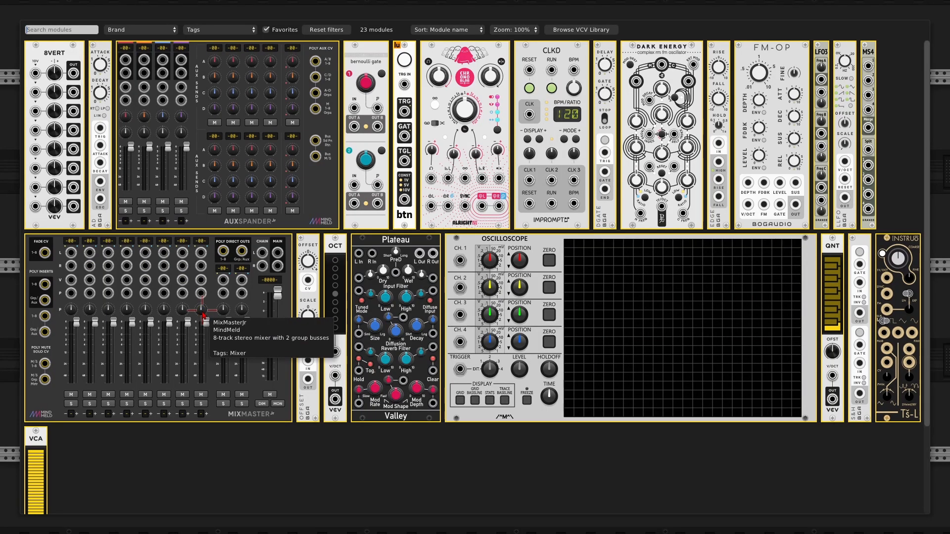
click(647, 52)
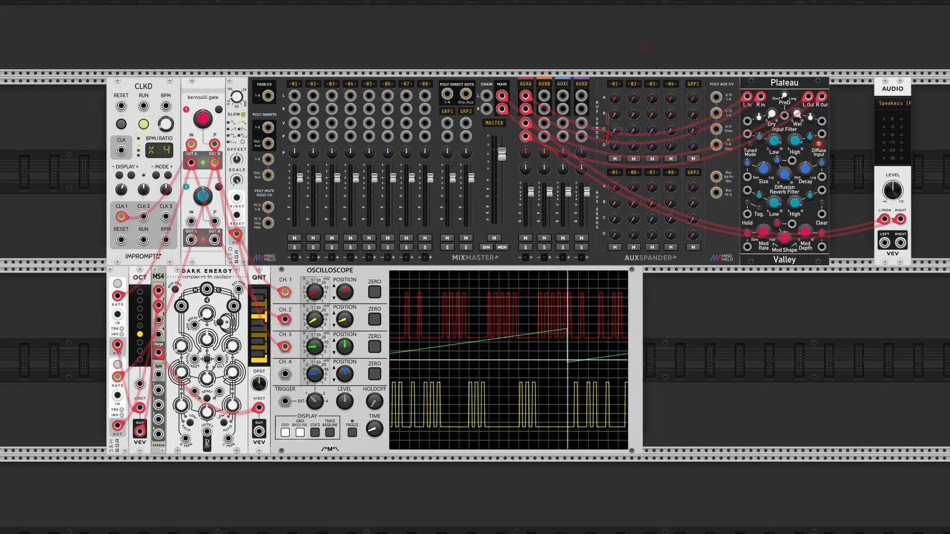
drag(216, 276, 232, 275)
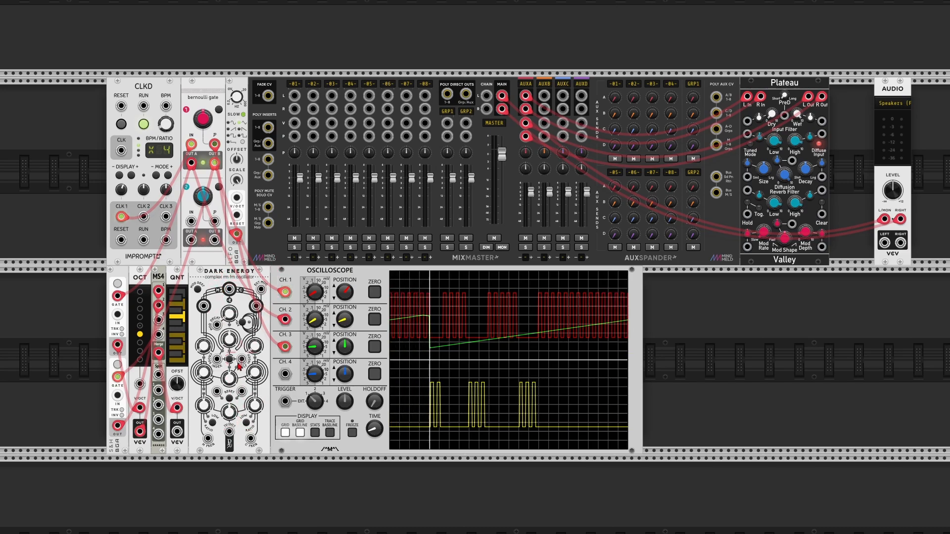
drag(177, 432, 229, 432)
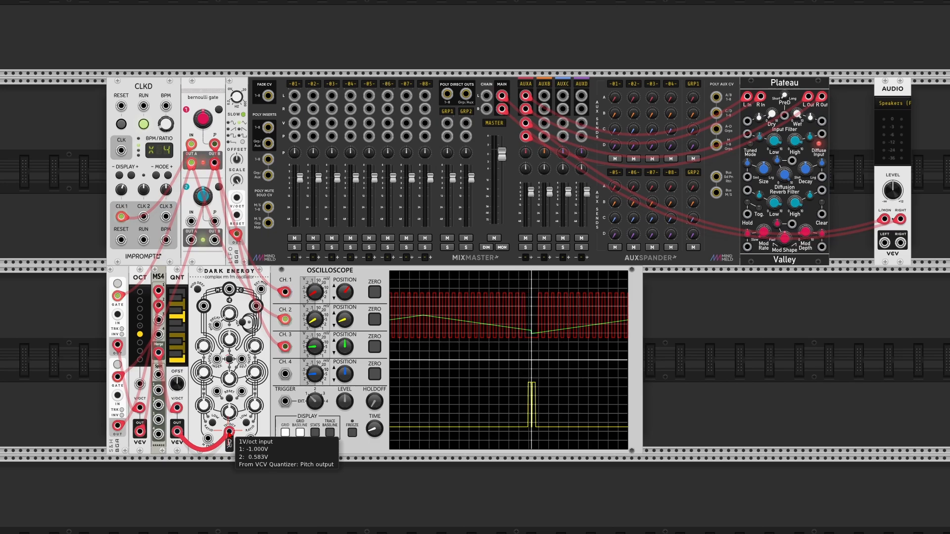
Set MixMaster's track 1 fader to -5 dB and patch Dark Energy's Energy output to that track's left input.
right_click(299, 179)
text(-05)
key(Return)
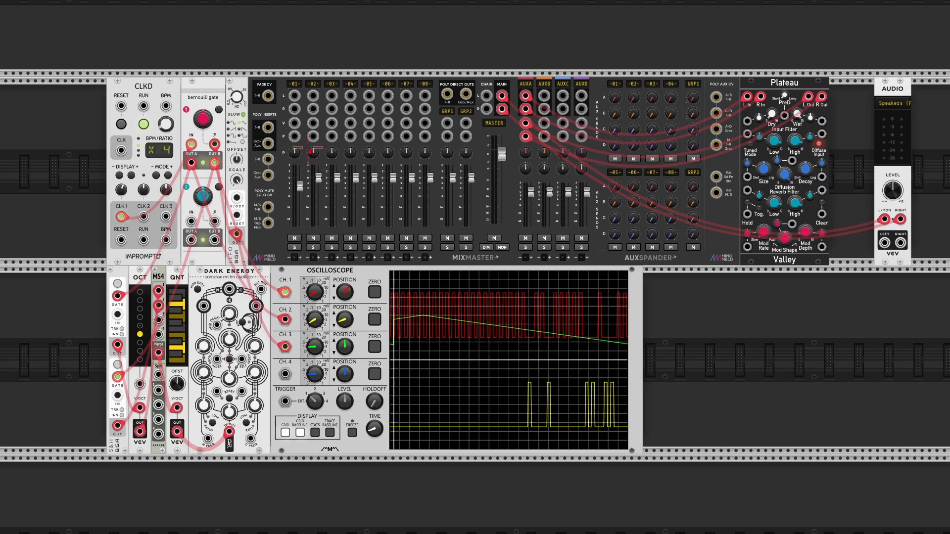
drag(294, 95, 230, 291)
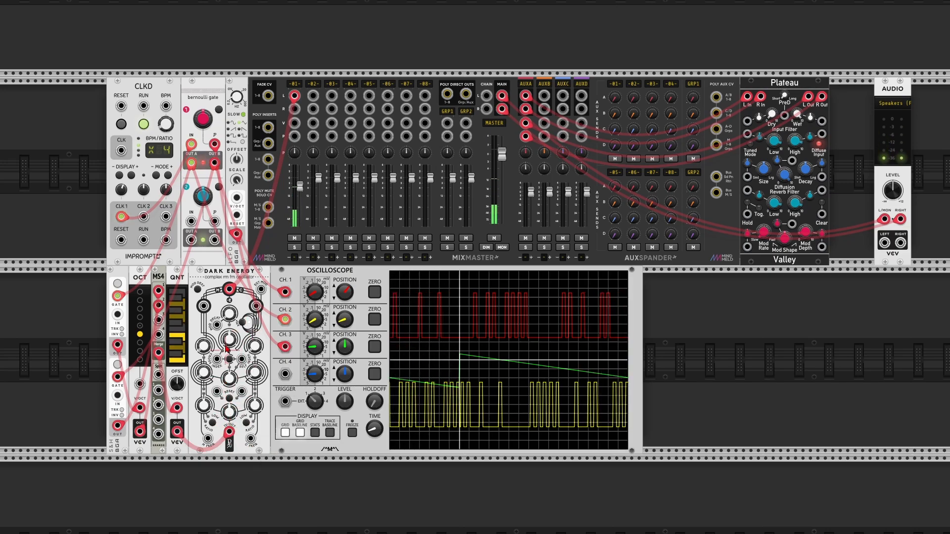
Try 600 ms for Dark Energy's extra mod decay and settle on 500 ms.
right_click(228, 314)
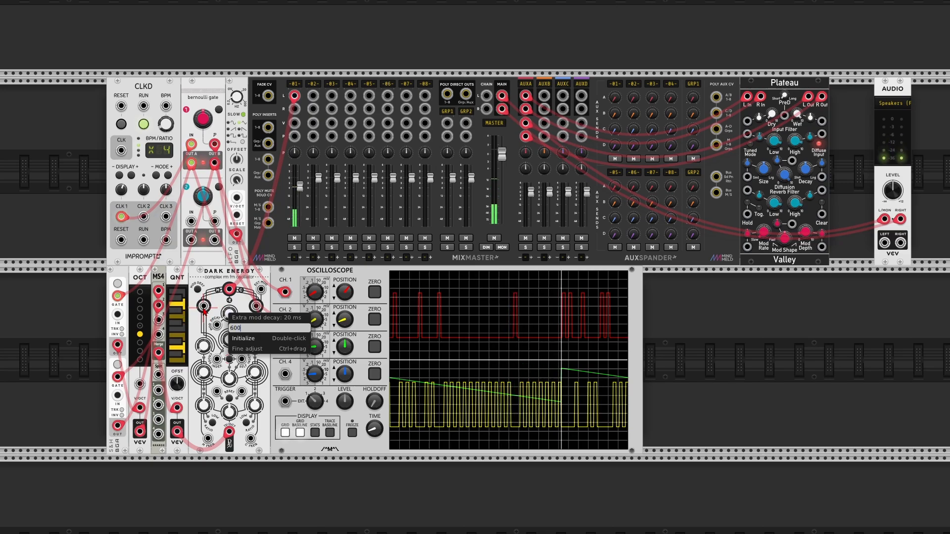
text(600)
key(Return)
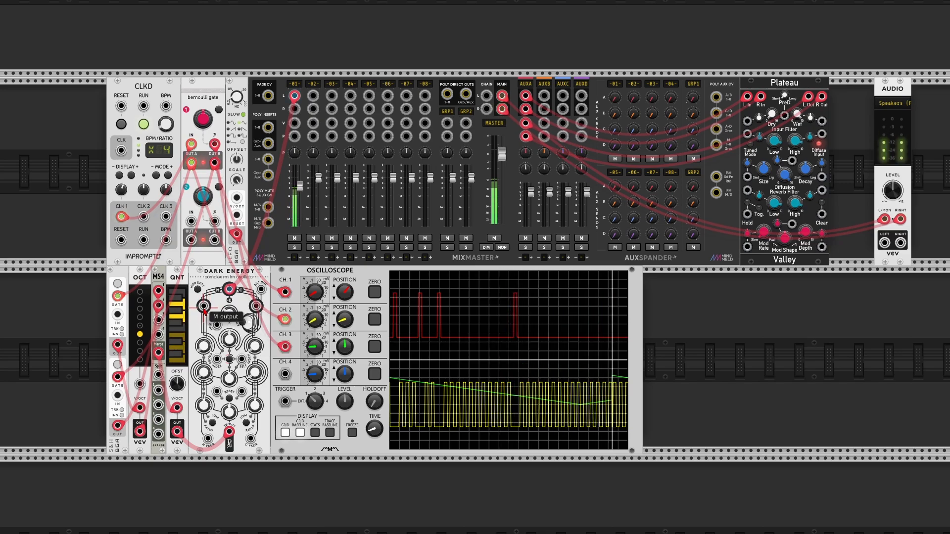
right_click(224, 320)
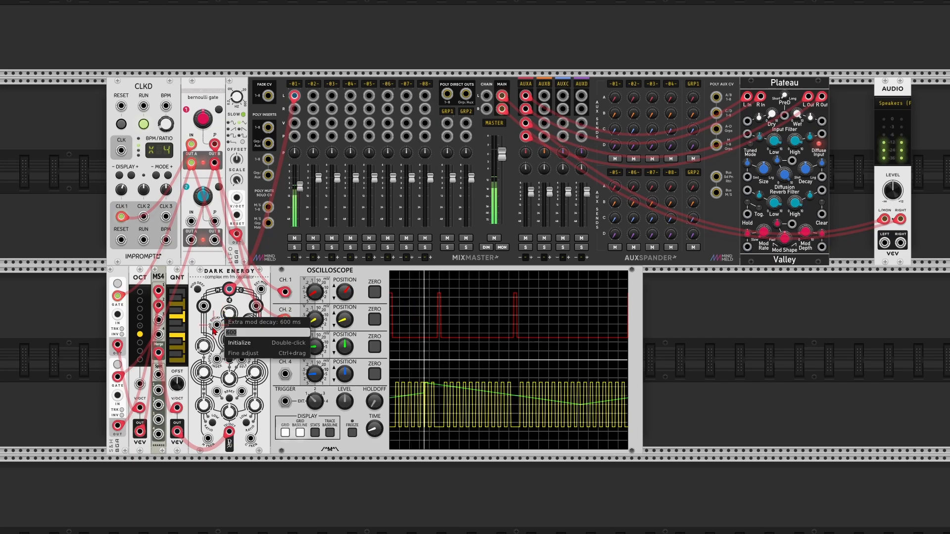
text(500)
key(Return)
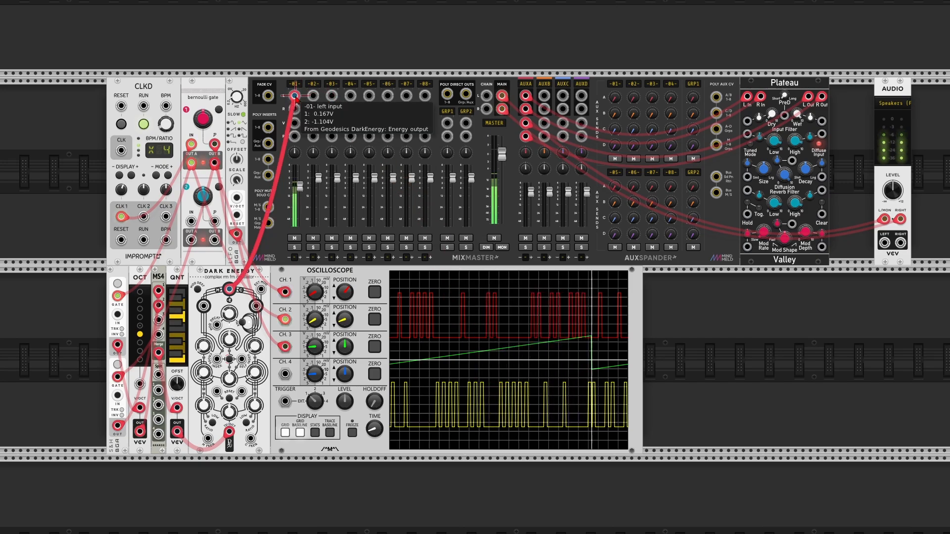
Route Dark Energy's output through the MS4 splitter into MixMaster track 1's left and right inputs, and set the track's stereo width to 50%.
drag(294, 96, 158, 405)
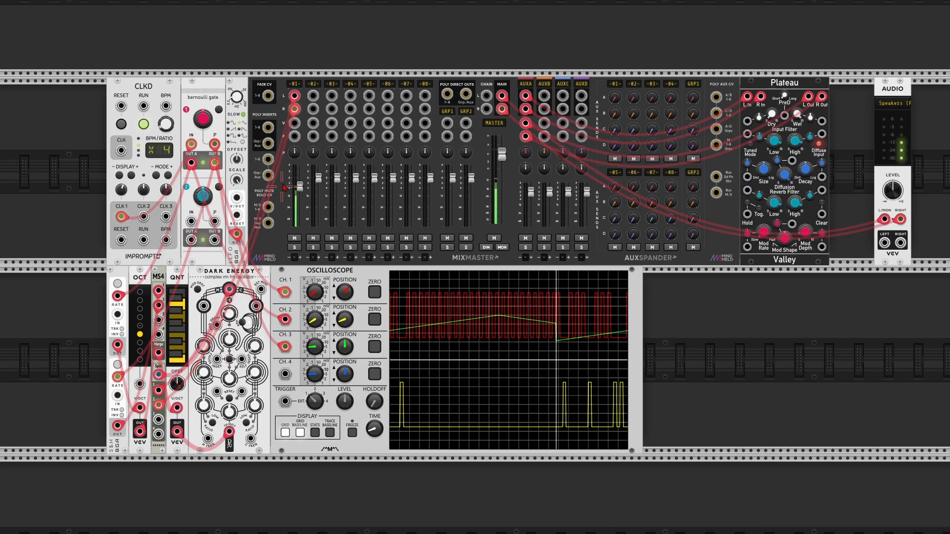
right_click(295, 85)
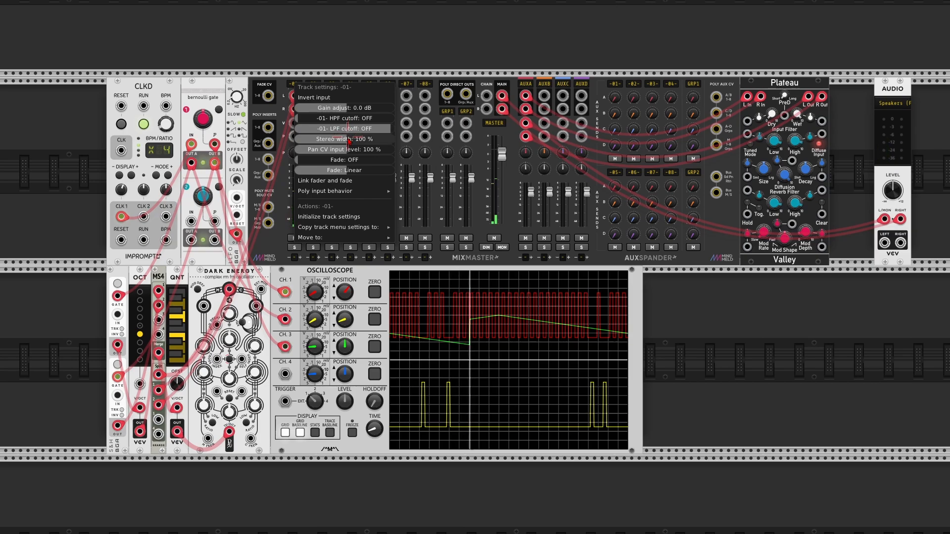
drag(342, 139, 322, 139)
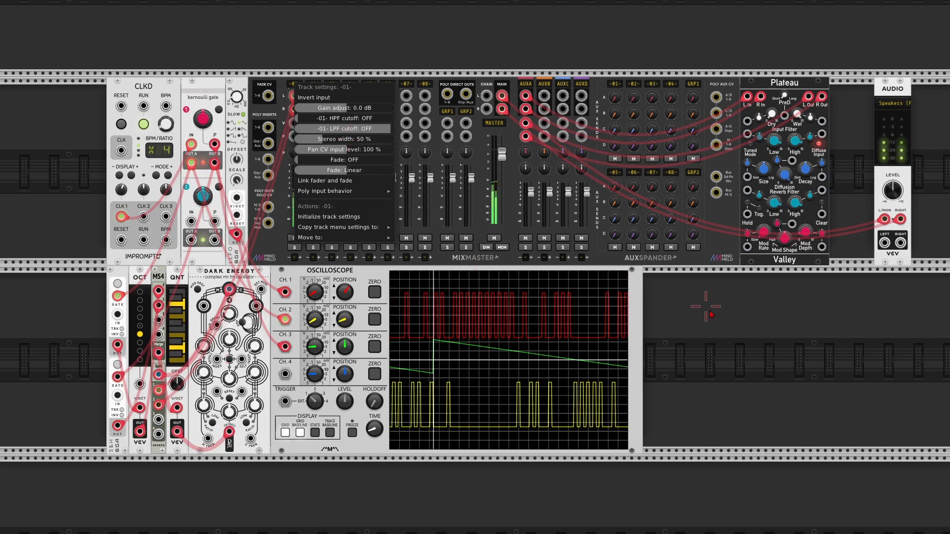
click(674, 304)
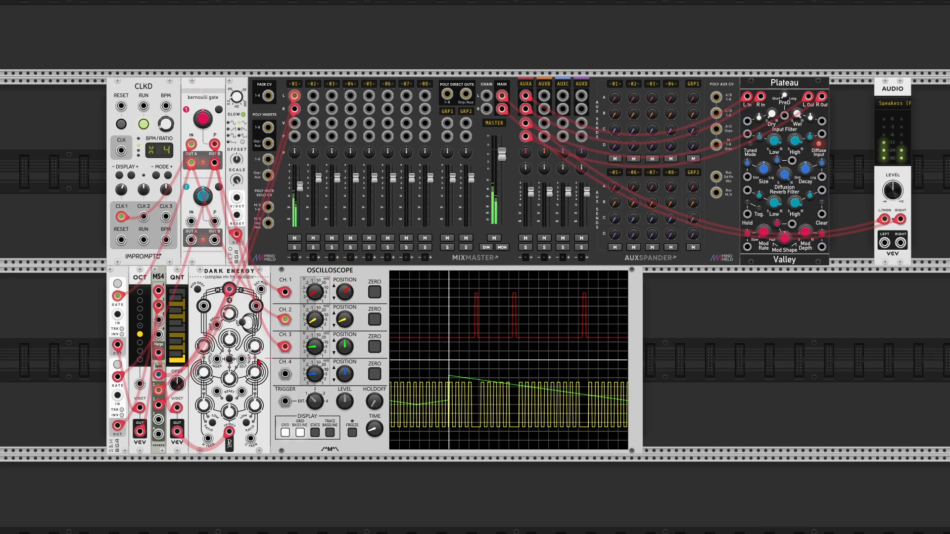
Enter new values for Dark Energy's cross mod M and cross mod C amounts.
right_click(202, 349)
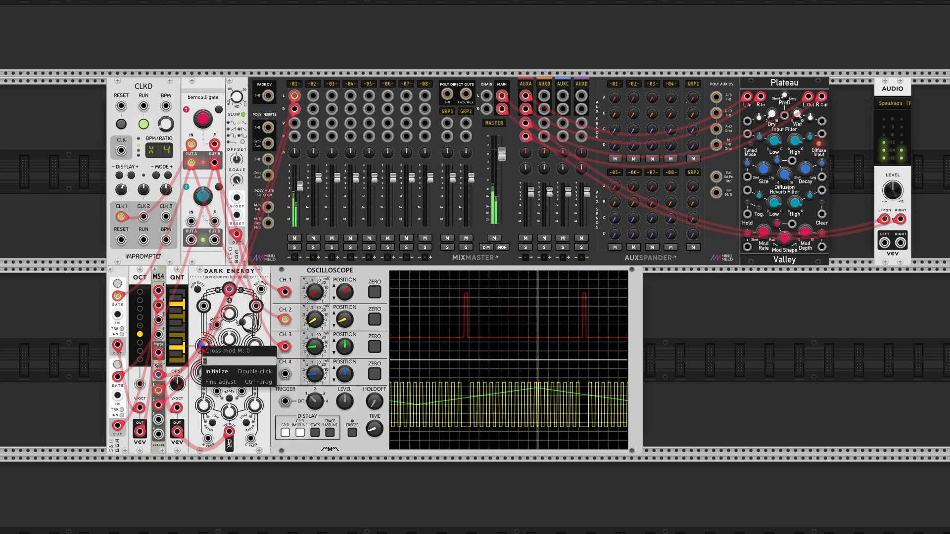
click(196, 319)
right_click(254, 345)
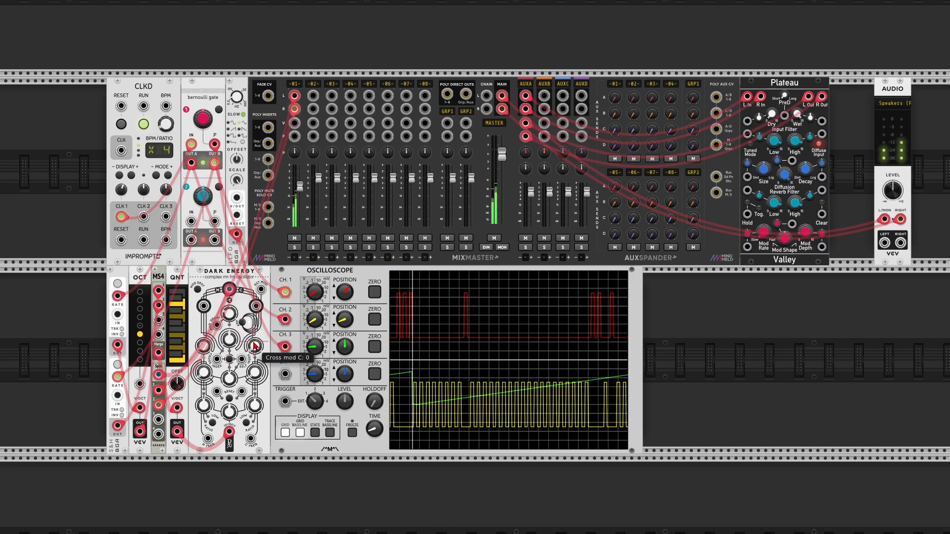
click(334, 291)
Set Dark Energy's self mod M to 0.05 and its self mod C to 0.2.
right_click(205, 377)
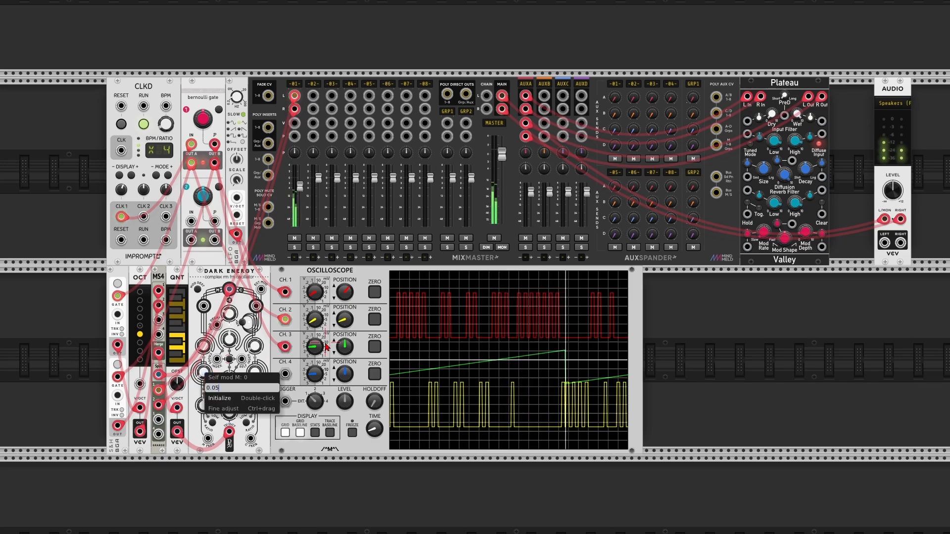
click(325, 343)
right_click(256, 373)
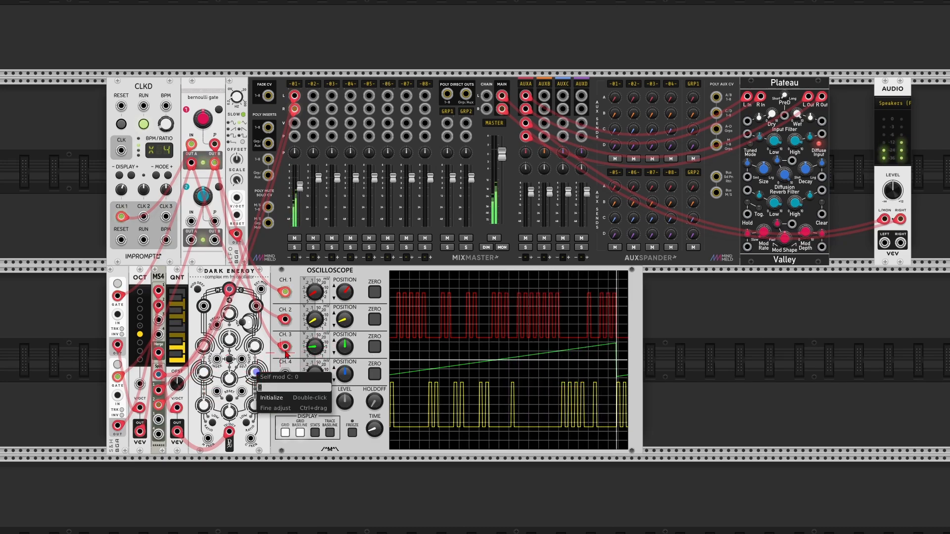
text(0.2)
key(Return)
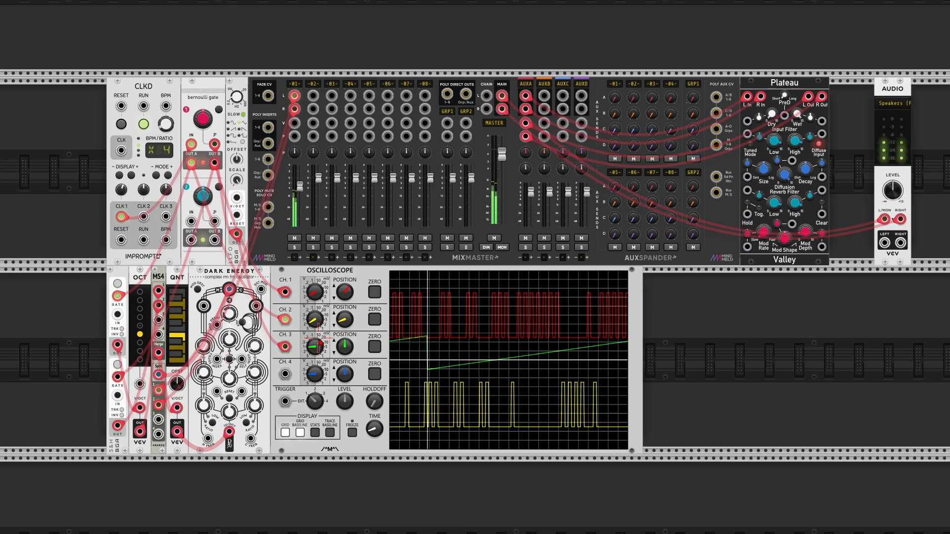
Set track 1's send to AUXA on the AuxSpander to -8 dB.
right_click(614, 99)
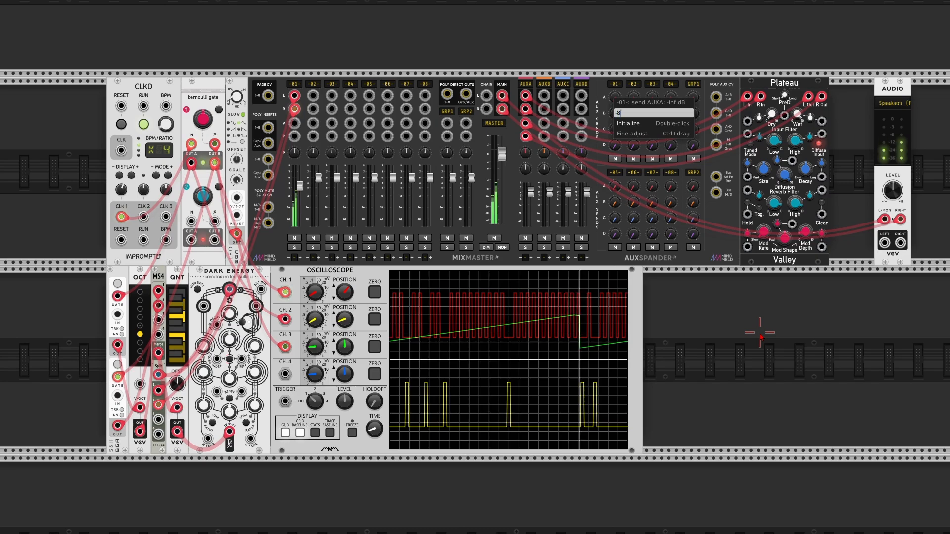
key(Return)
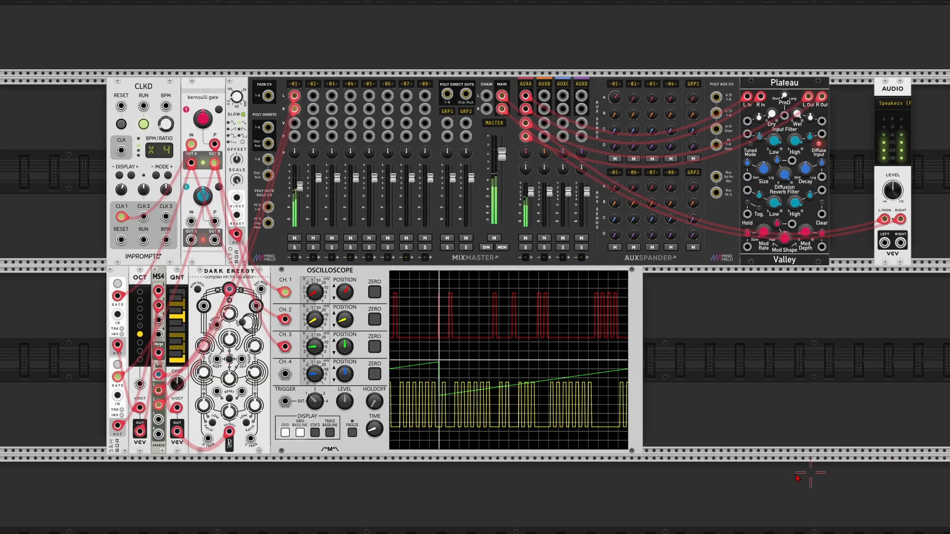
Add a Bogaudio S&H after the oscilloscope with a +/-1V normal range, gated from CLK 2 through Bernoulli gate channel 2's B output.
right_click(658, 402)
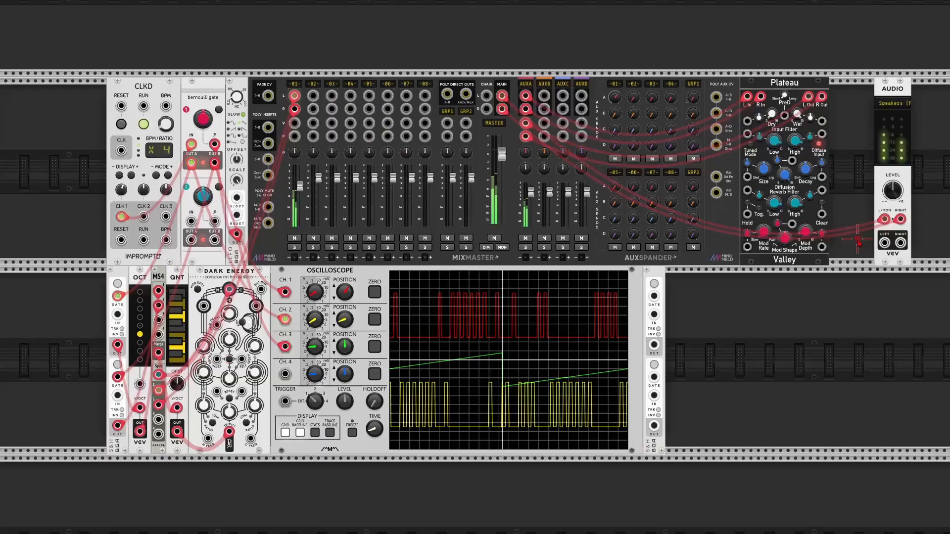
click(860, 257)
right_click(652, 275)
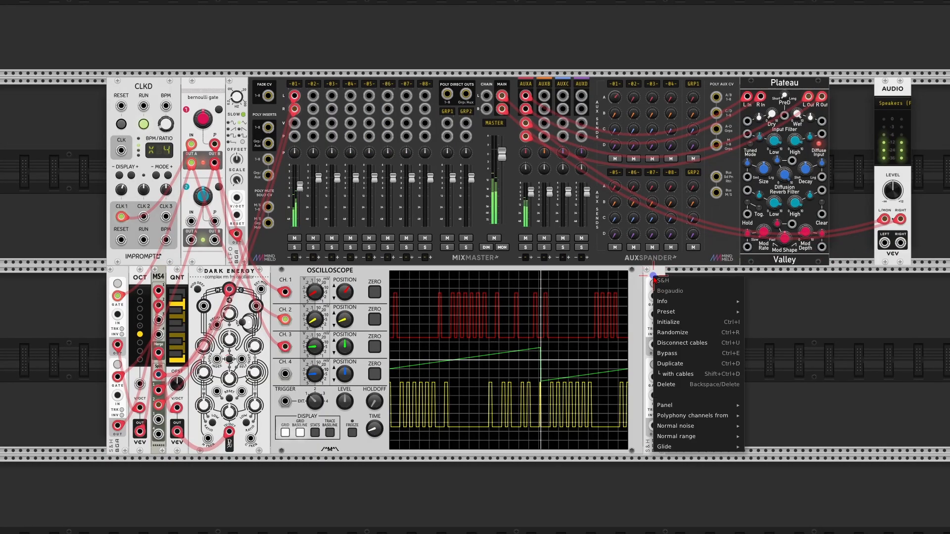
mouse_move(707, 438)
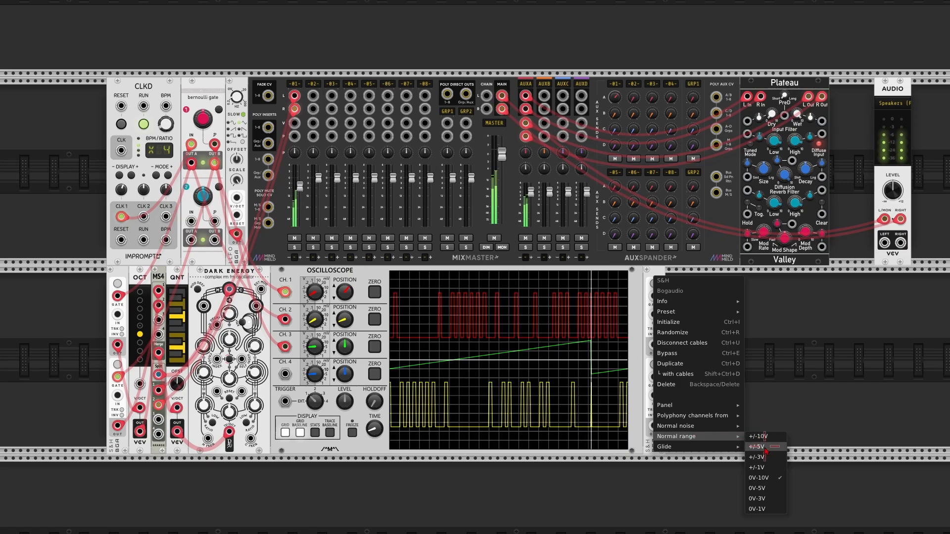
click(768, 466)
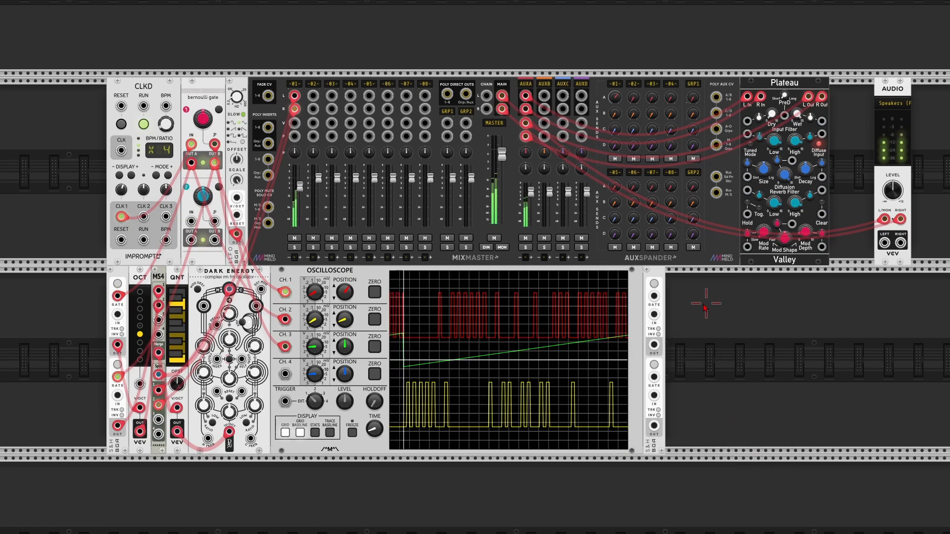
drag(654, 296, 142, 221)
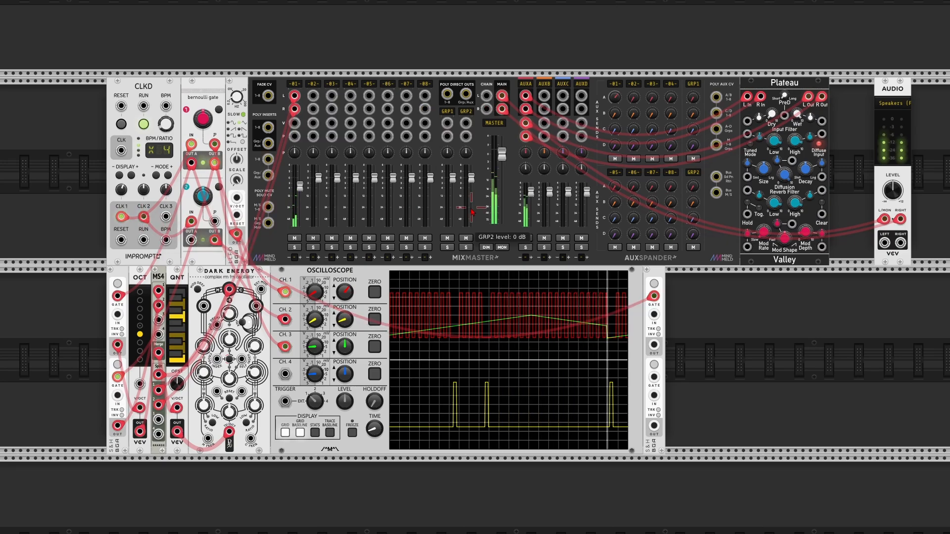
Add a VCV Quantizer beside the new S&H and patch the S&H's first output to its 1V/octave pitch input.
right_click(676, 354)
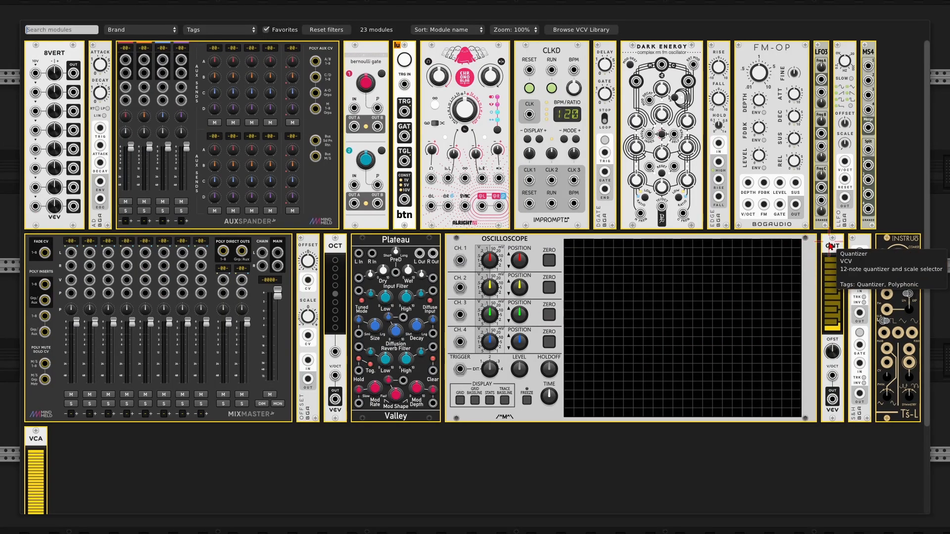
key(Escape)
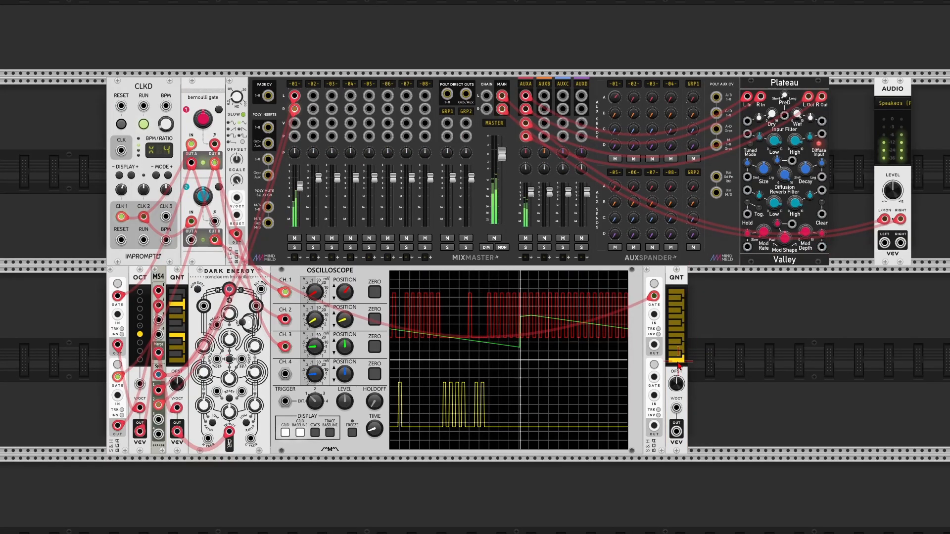
mouse_move(679, 367)
mouse_down()
mouse_move(675, 309)
mouse_move(680, 364)
mouse_move(690, 322)
mouse_move(661, 380)
mouse_move(676, 407)
mouse_up()
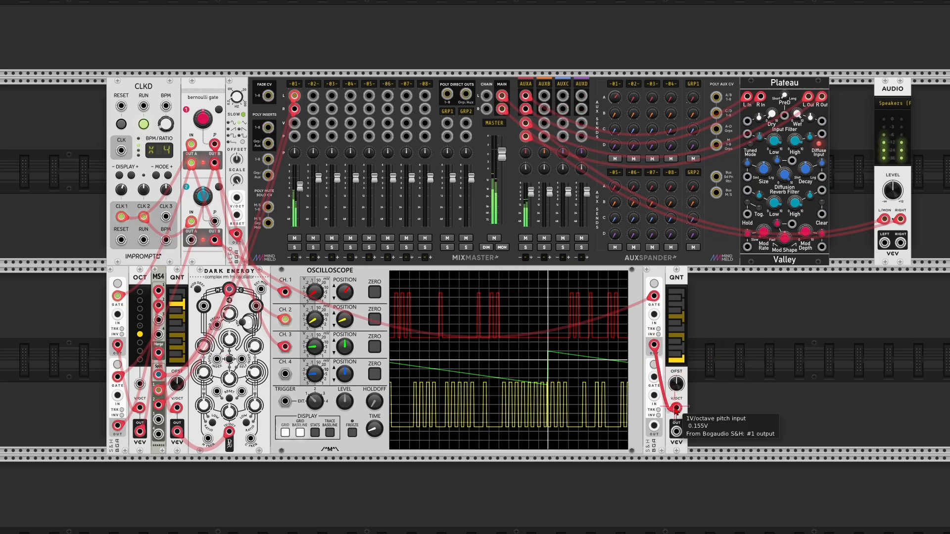
Add a Bogaudio FM-OP next to the second Quantizer and patch the Quantizer's pitch output to its V/OCT input.
right_click(747, 396)
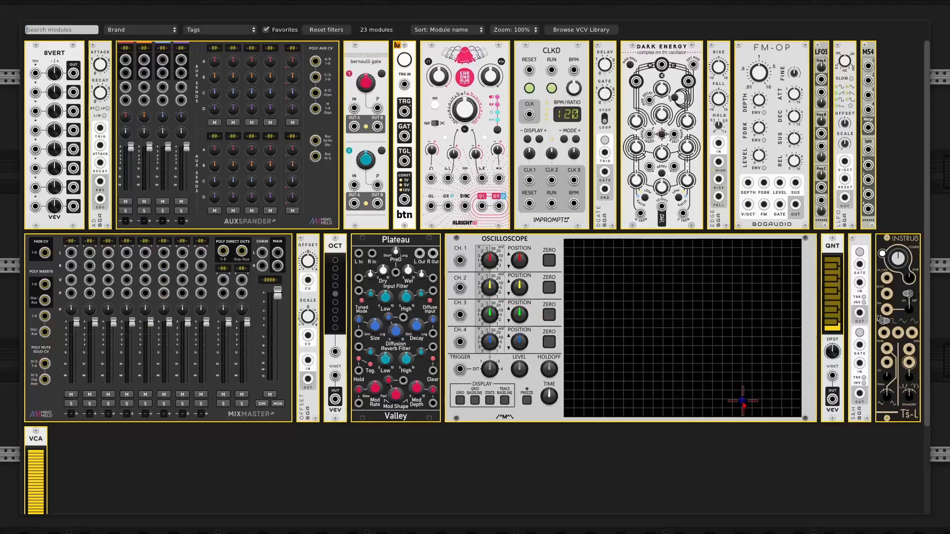
click(762, 51)
drag(732, 275, 718, 276)
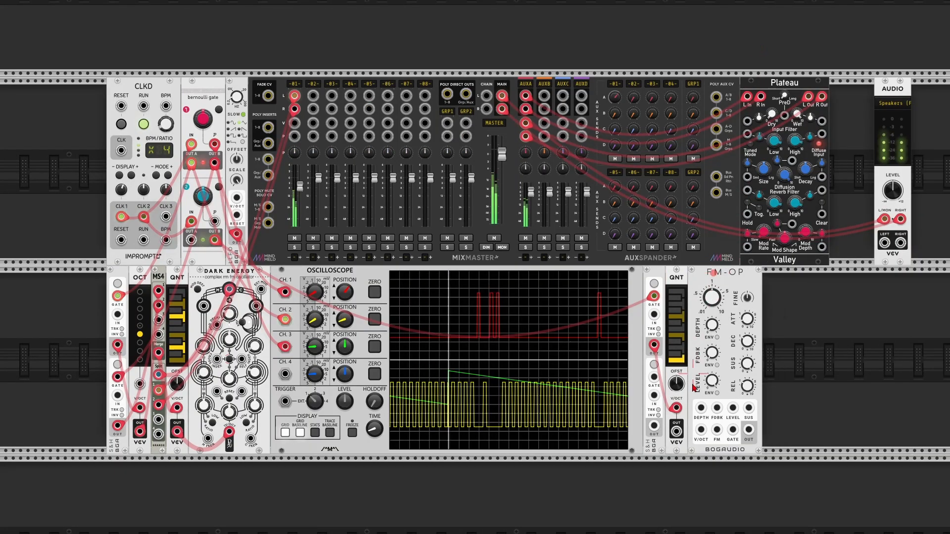
drag(676, 432, 701, 430)
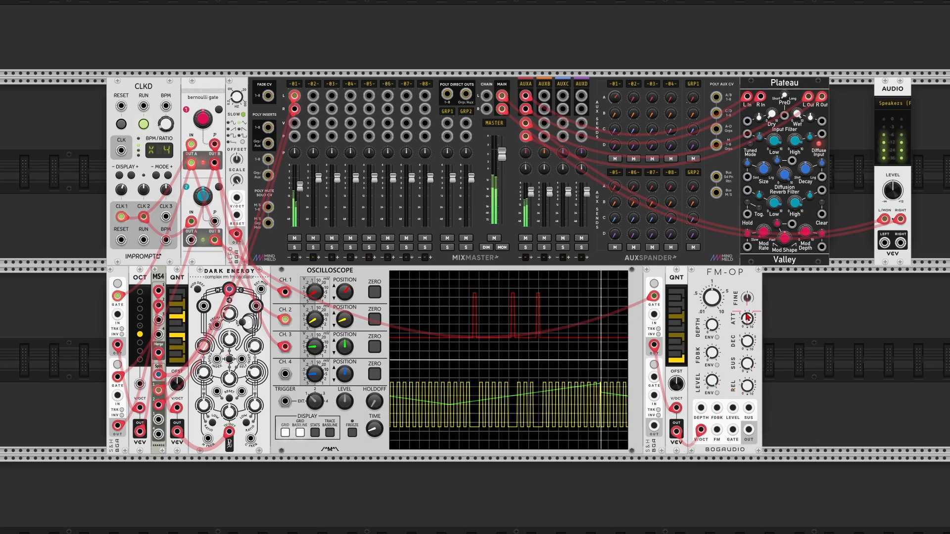
Add a Bogaudio AD envelope and a VCV VCA after the FM-OP.
right_click(763, 380)
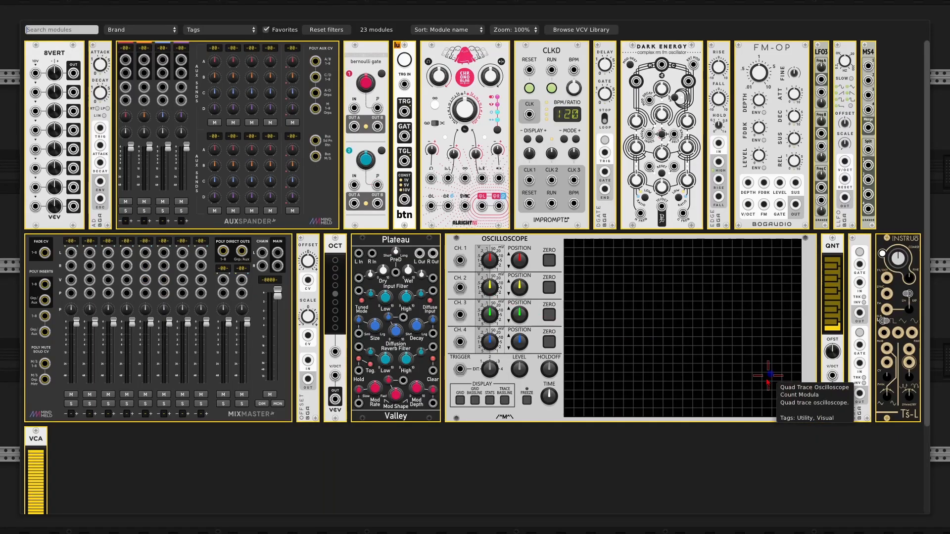
click(98, 53)
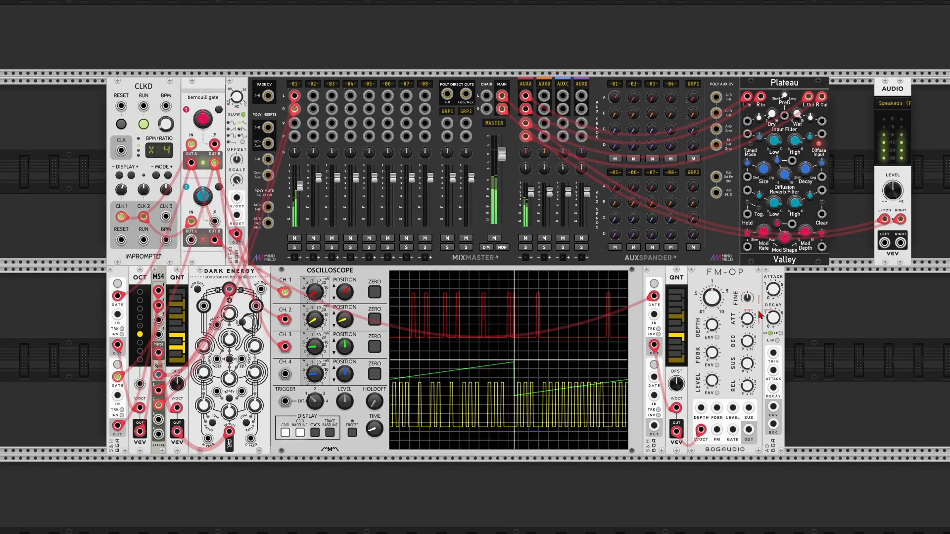
right_click(795, 340)
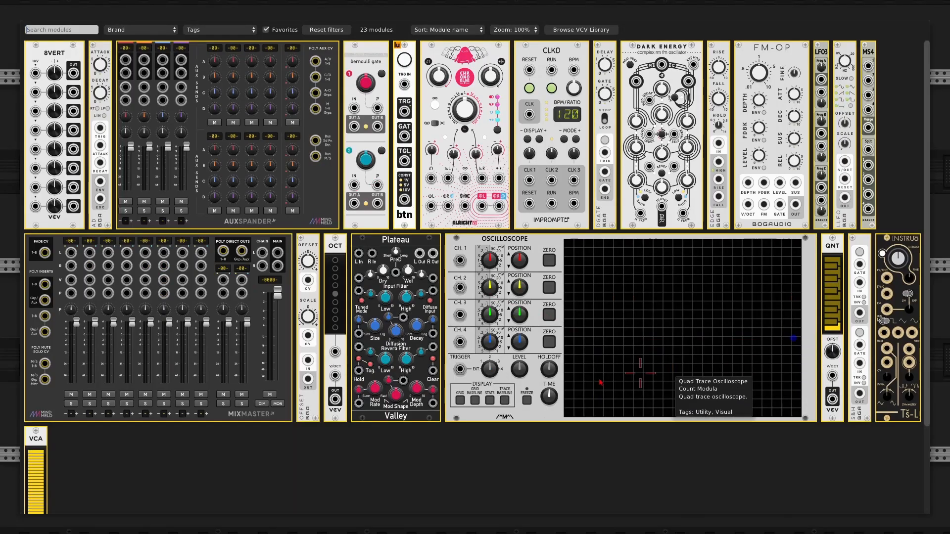
click(38, 445)
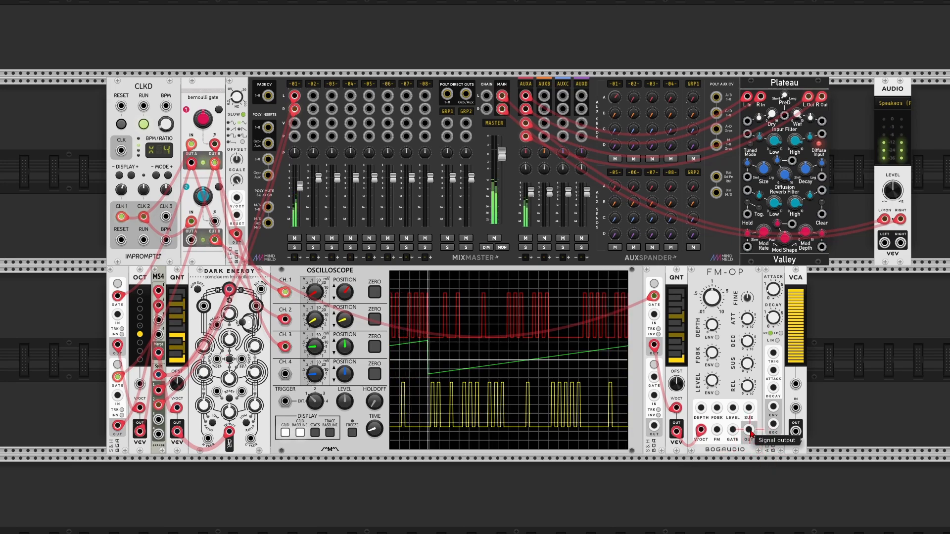
Route the FM-OP output through the VCA, controlled by the AD envelope, into MixMaster track 2's left input and set that track to -9 dB.
drag(750, 430, 797, 385)
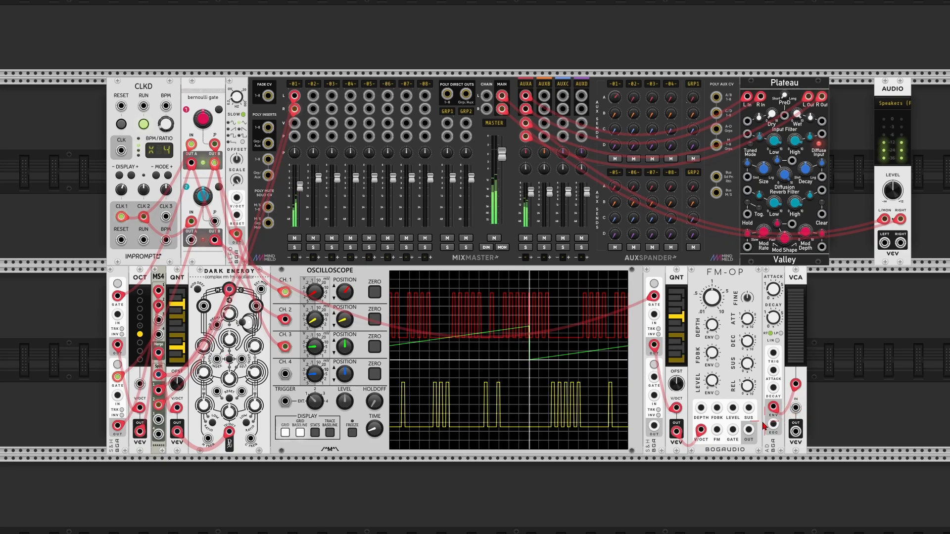
drag(749, 429, 313, 96)
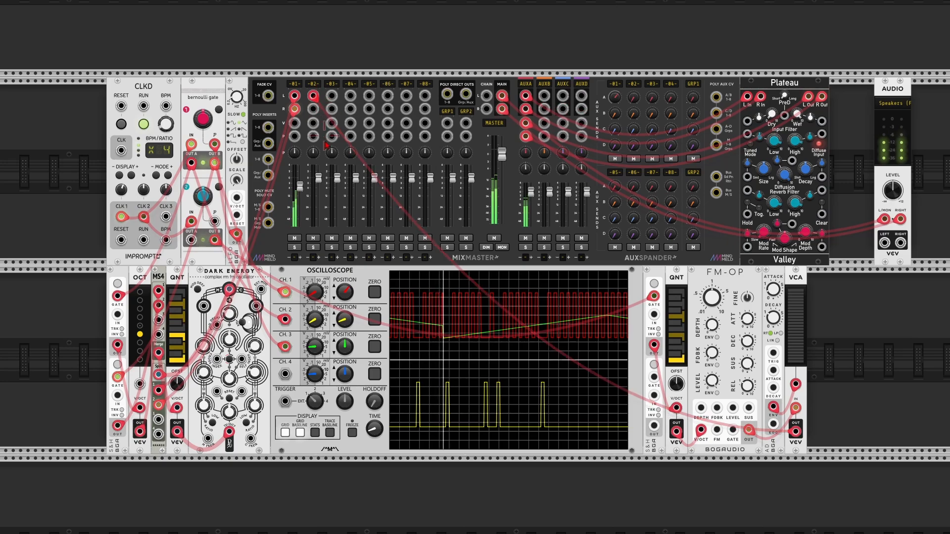
right_click(319, 180)
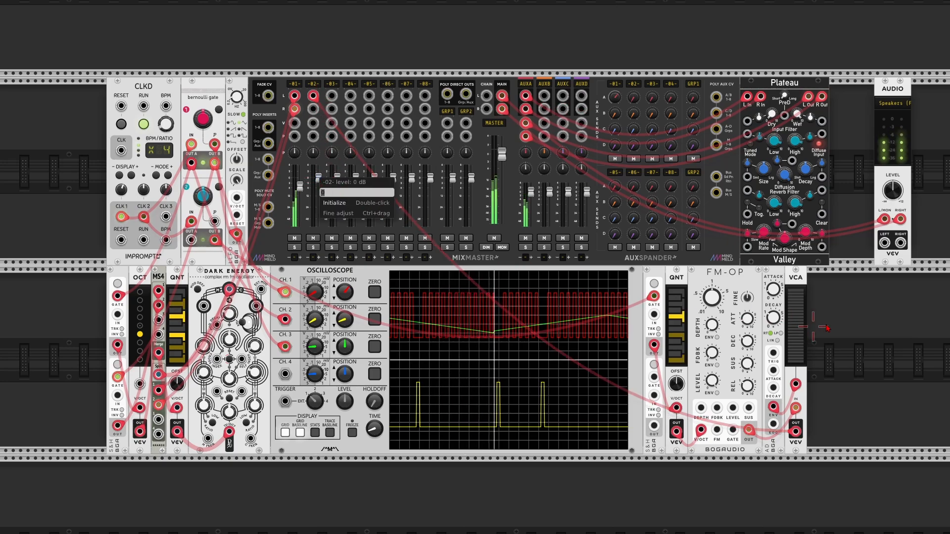
text(-9)
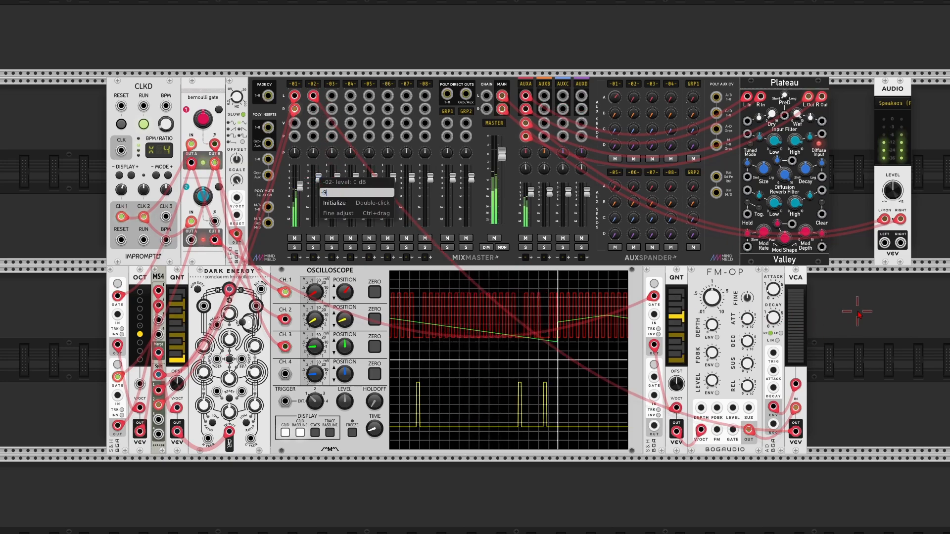
key(Return)
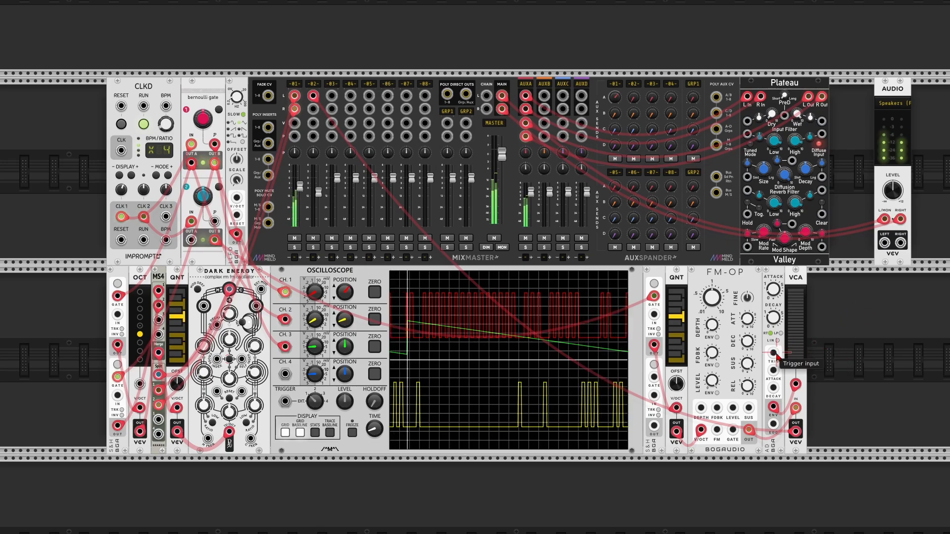
Patch Bernoulli gate channel 2's B output to the AD's trigger input as well, and mute MixMaster track 1.
drag(776, 356, 655, 296)
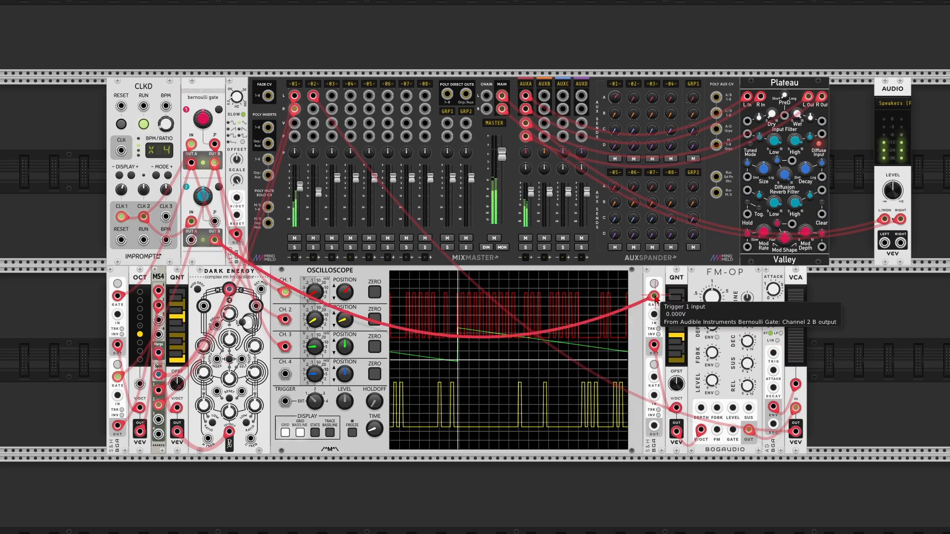
mouse_move(655, 297)
mouse_down()
mouse_move(699, 349)
mouse_move(742, 366)
mouse_move(772, 353)
mouse_up()
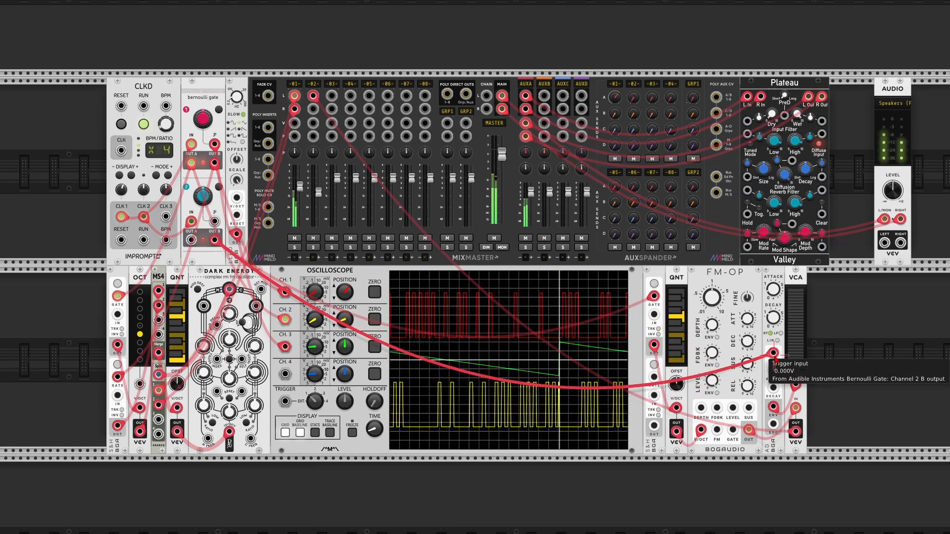
click(295, 239)
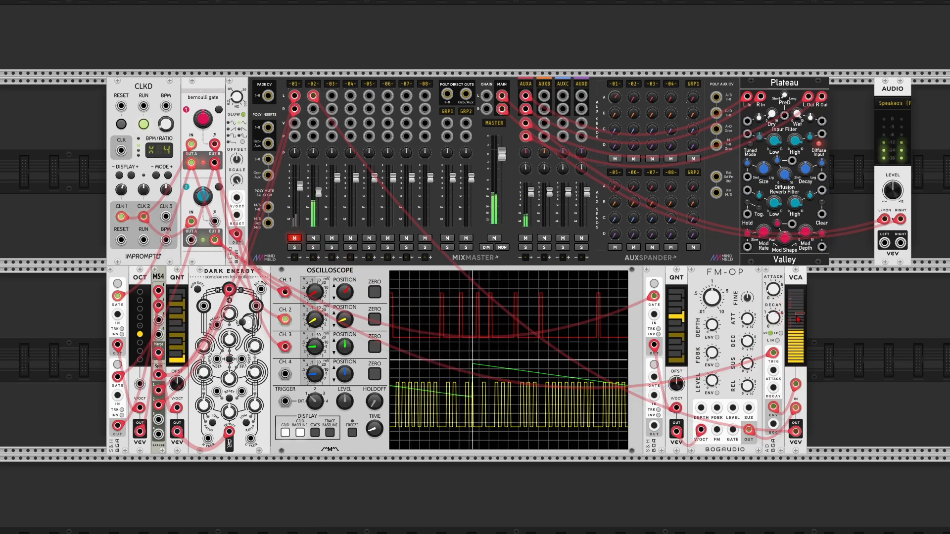
Adjust the AD envelope's attack, set its decay to 4 s, and switch on its linear mode.
right_click(779, 296)
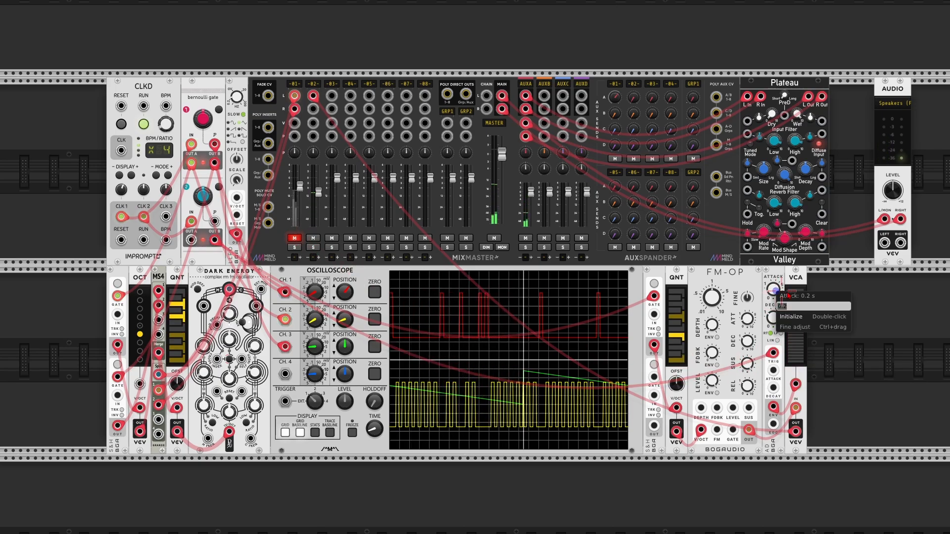
click(860, 368)
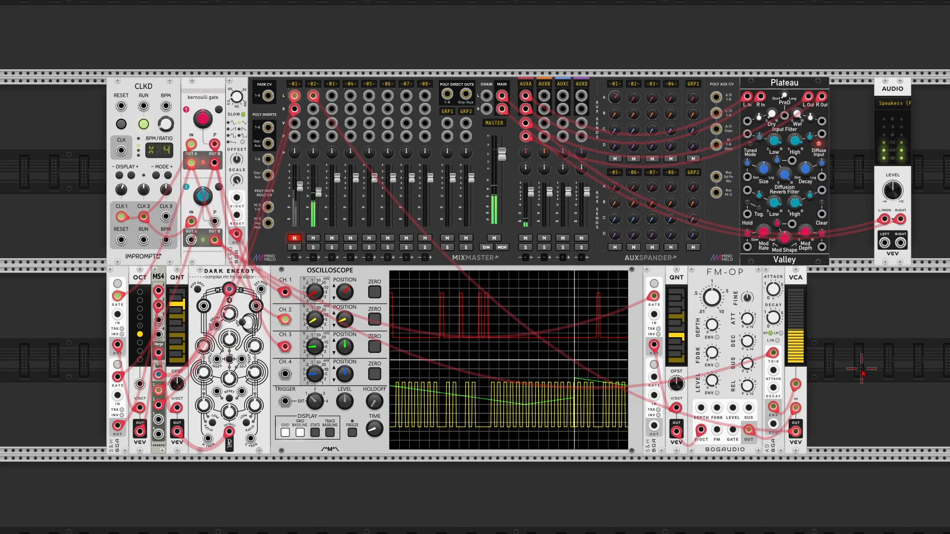
right_click(776, 323)
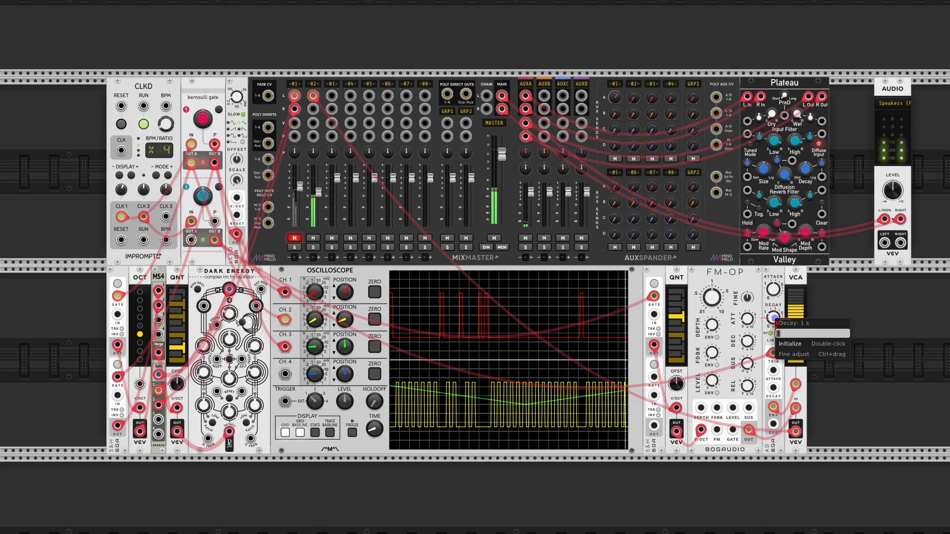
text(4)
key(Return)
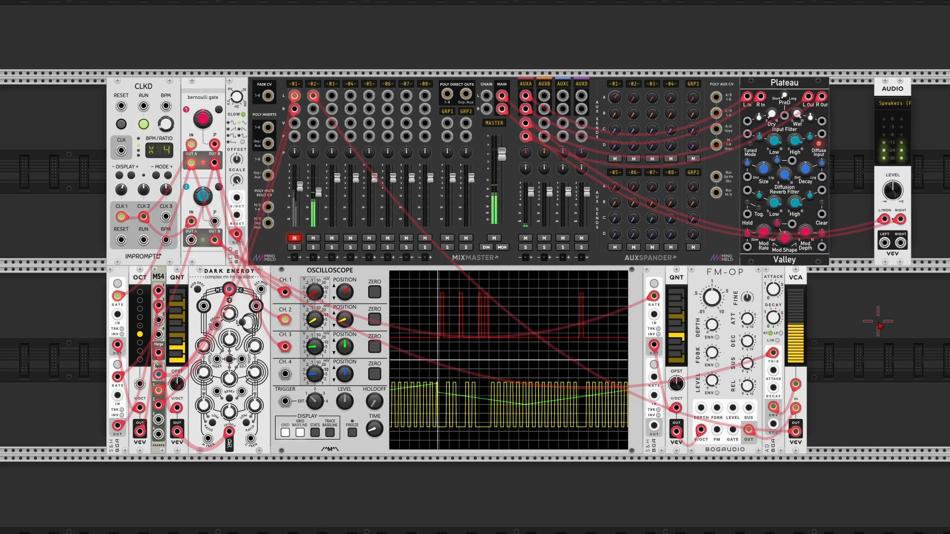
click(779, 342)
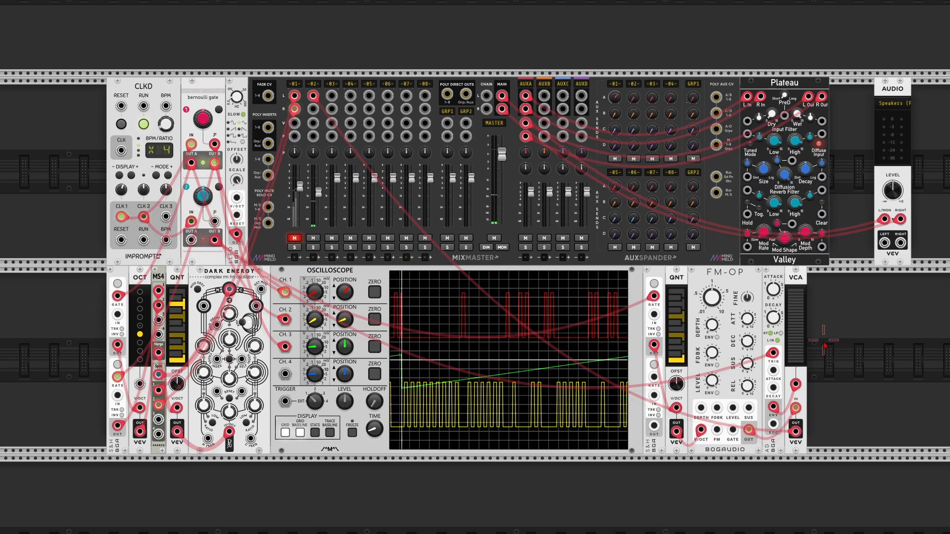
mouse_move(798, 349)
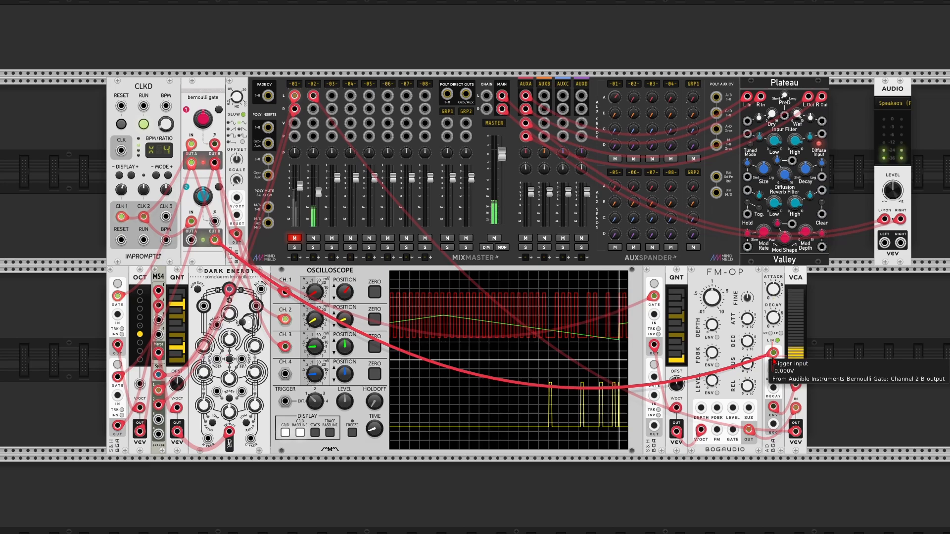
drag(773, 355, 654, 297)
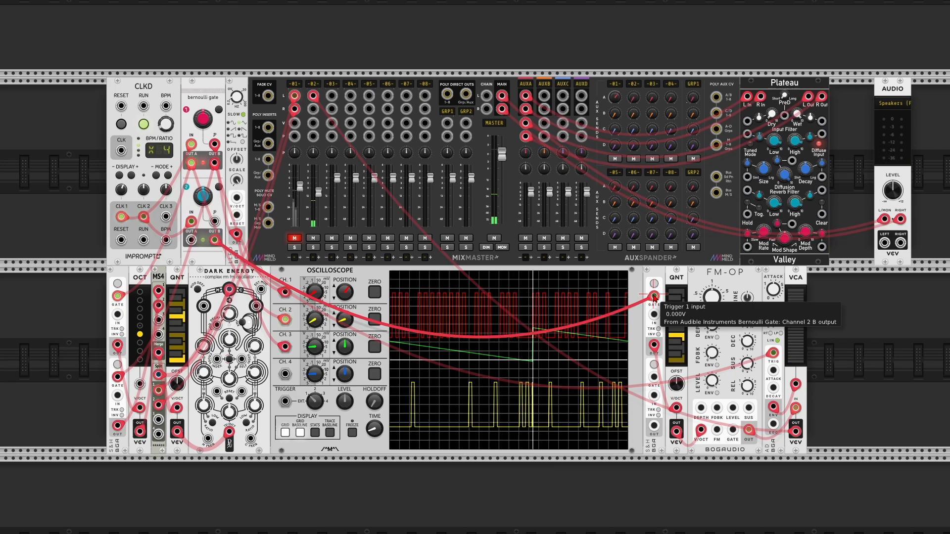
drag(773, 352, 215, 241)
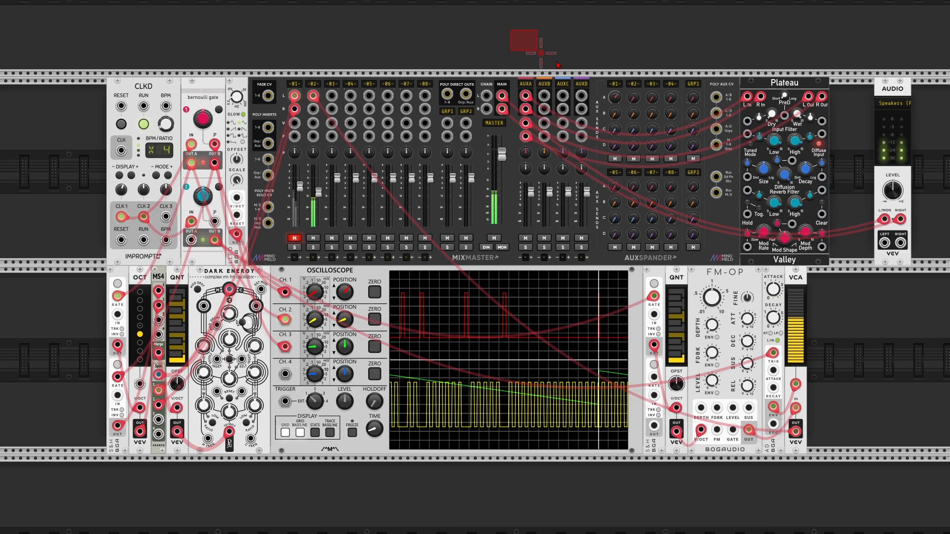
Shift the MixMaster, AuxSpander and Plateau over to the audio module and add a Bogaudio DGATE, triggered by Bernoulli gate channel 2's B output, beside the LFO.
drag(558, 64, 833, 202)
click(255, 161)
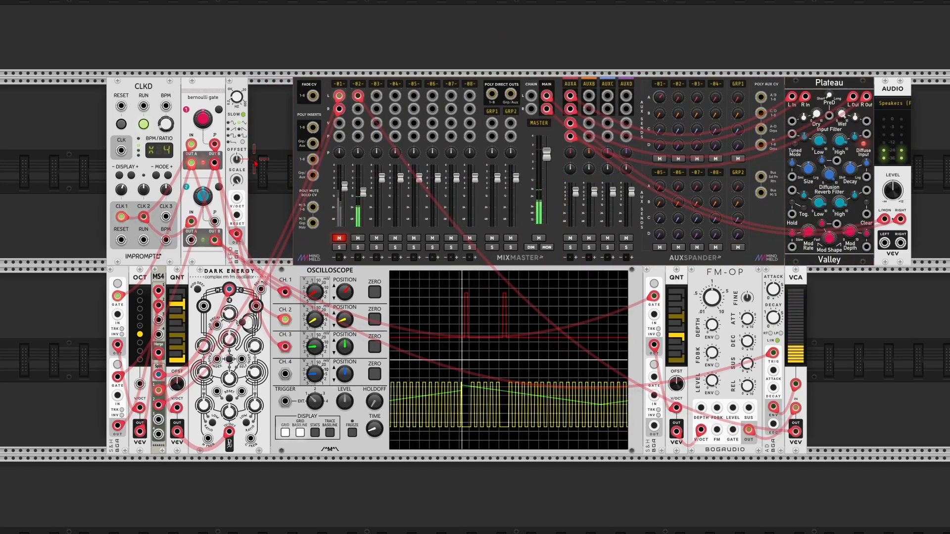
right_click(255, 163)
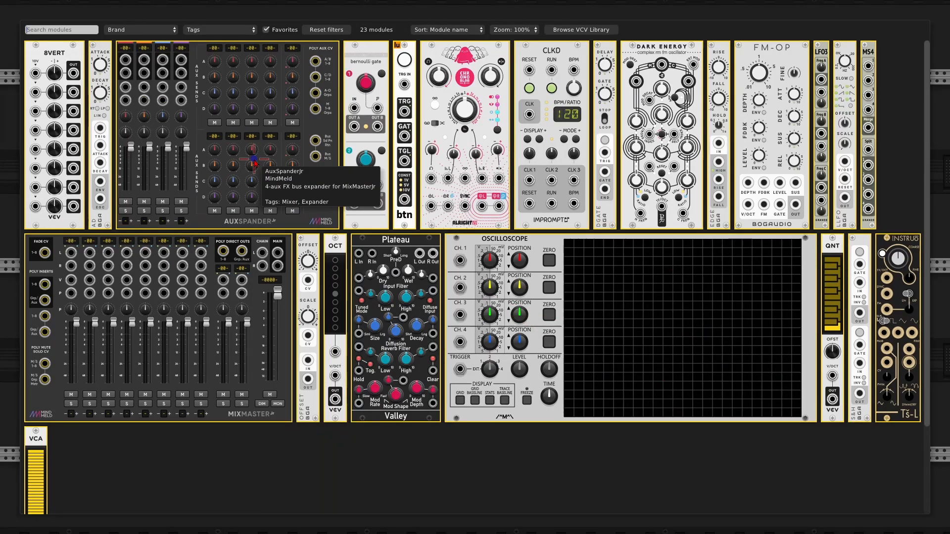
click(611, 225)
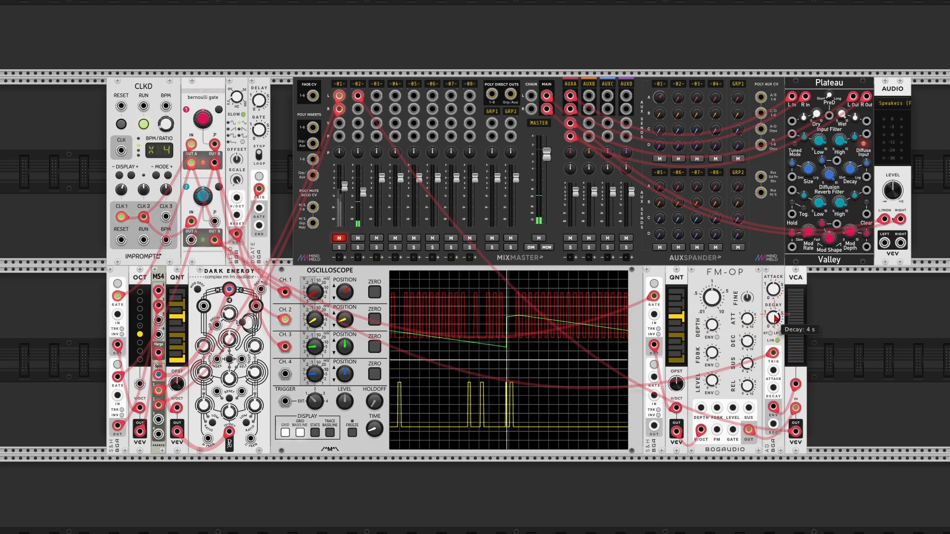
Patch the DGATE's gate output into oscilloscope channel 4 and into Bernoulli gate channel 2's probability input.
right_click(262, 129)
click(280, 106)
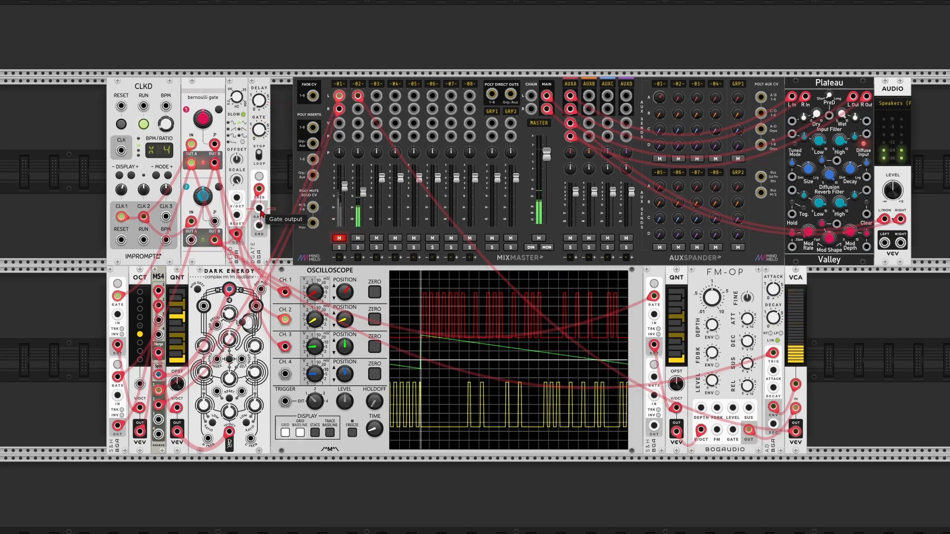
mouse_move(260, 211)
mouse_down()
mouse_move(282, 267)
mouse_move(287, 376)
mouse_up()
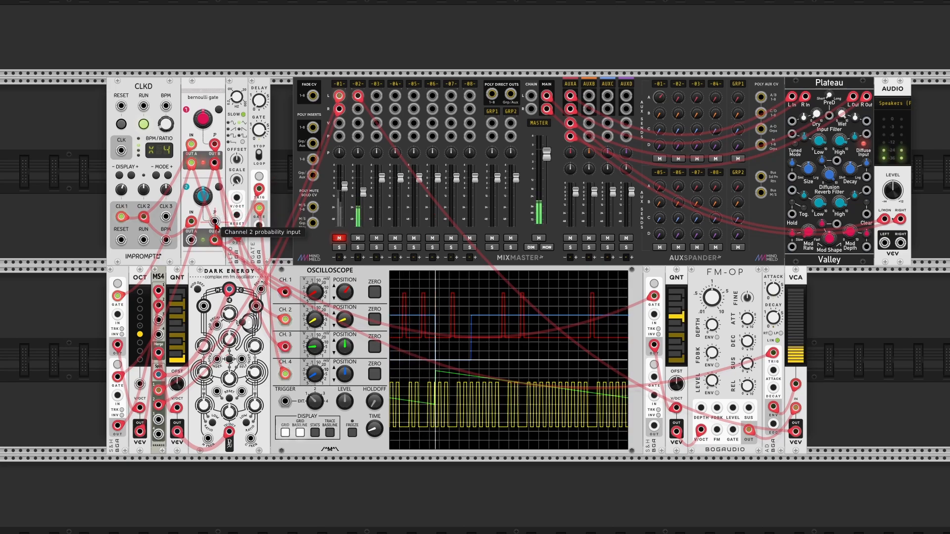
mouse_move(215, 223)
mouse_down()
mouse_move(313, 207)
mouse_move(213, 226)
mouse_up()
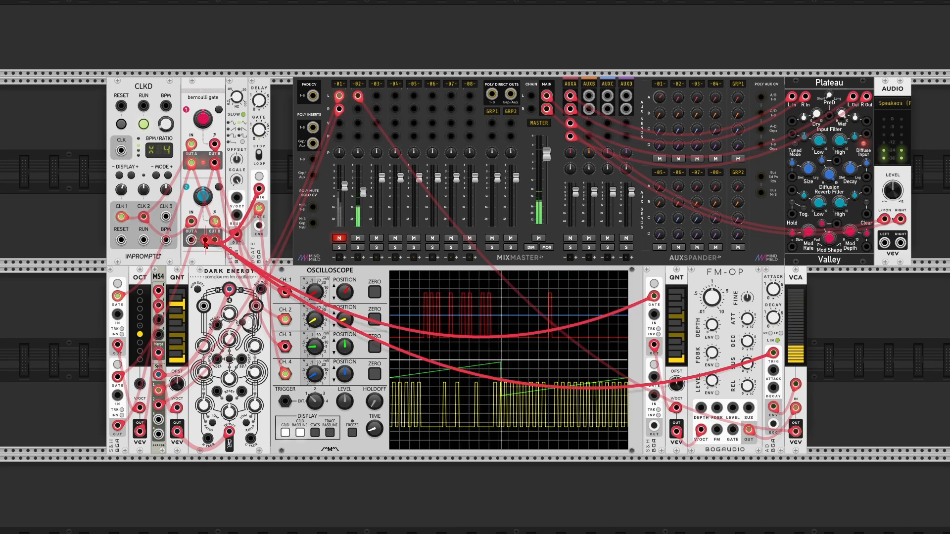
Move the cables feeding the S&H, AD and DGATE triggers from Bernoulli gate channel 2's B output to its A output.
mouse_move(191, 242)
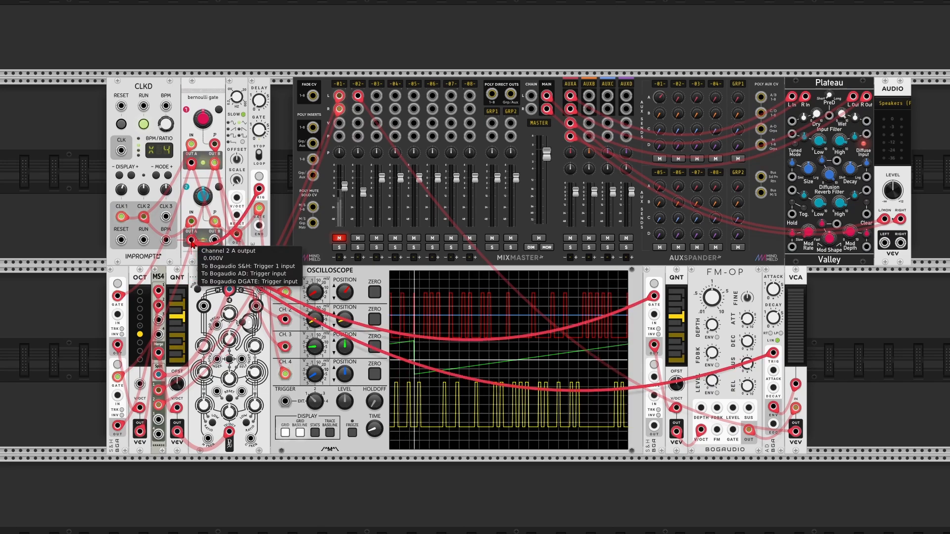
mouse_move(260, 190)
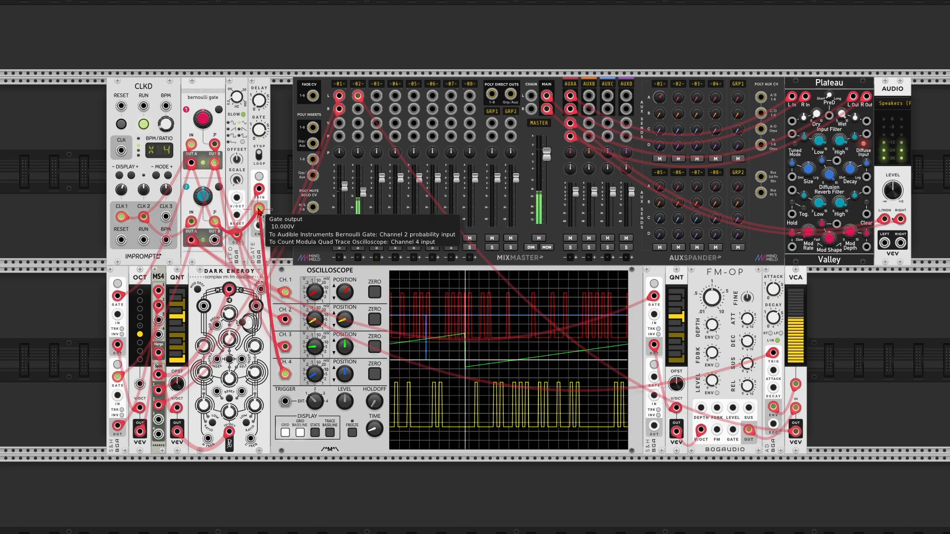
mouse_move(259, 208)
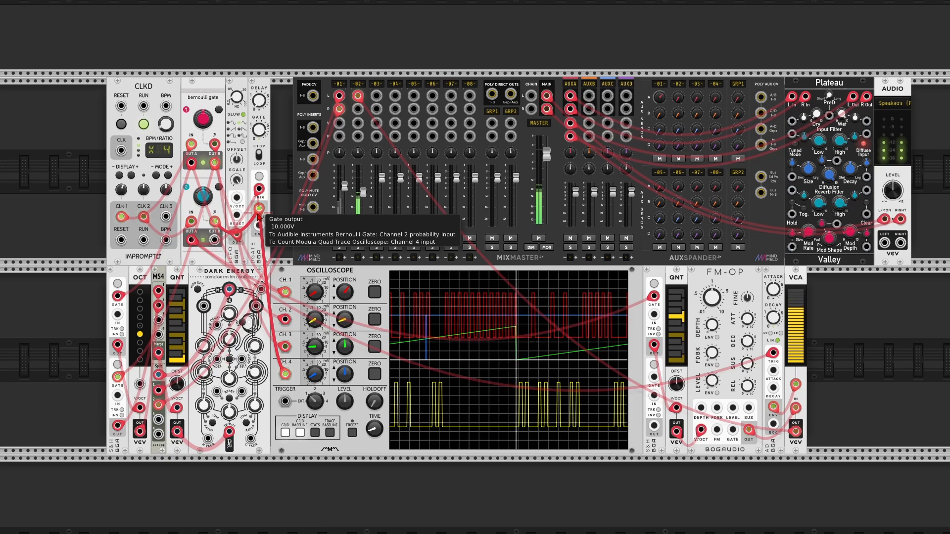
Set Bernoulli gate channel 2's probability to 75% and unmute MixMaster track 1.
mouse_move(215, 224)
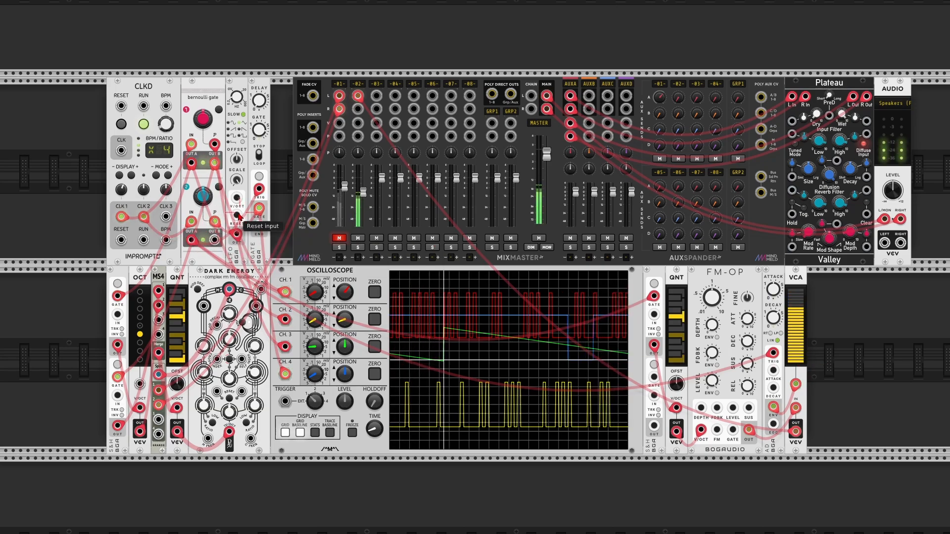
right_click(201, 203)
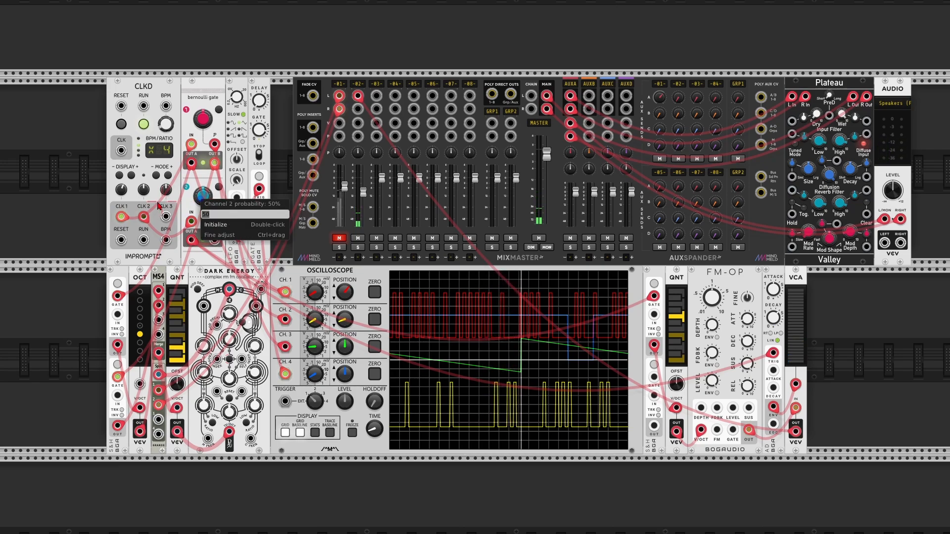
click(67, 231)
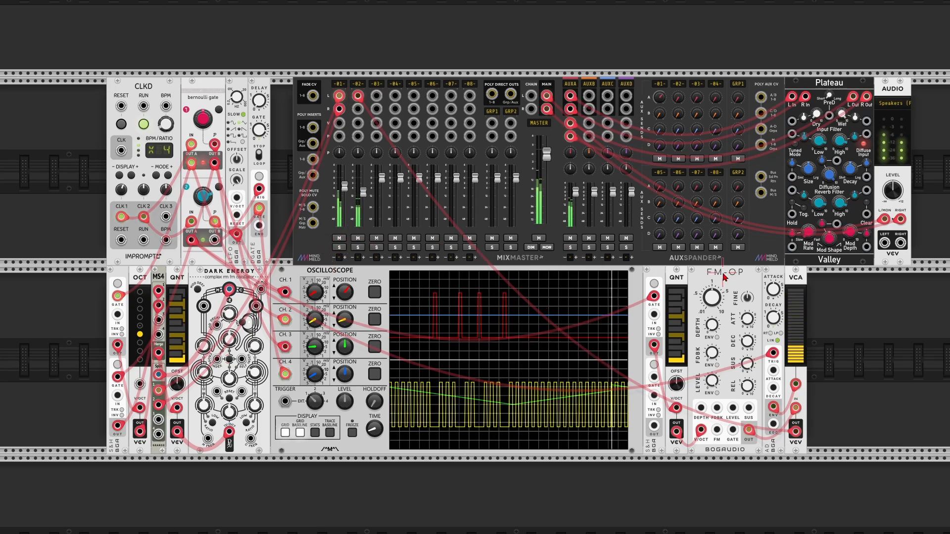
Set the FM-OP's feedback to 17.5% and turn up MixMaster track 2's send to AUXA.
right_click(717, 299)
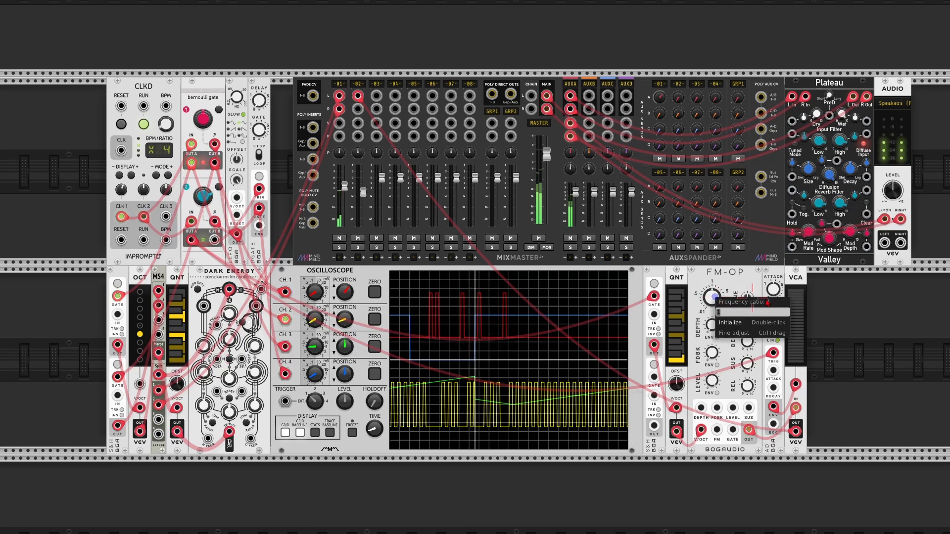
click(859, 329)
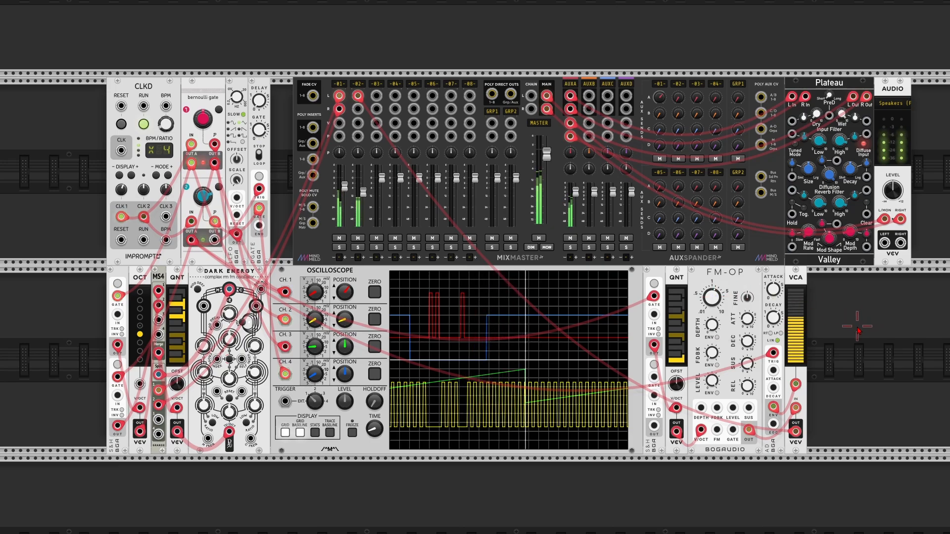
right_click(714, 358)
text(17)
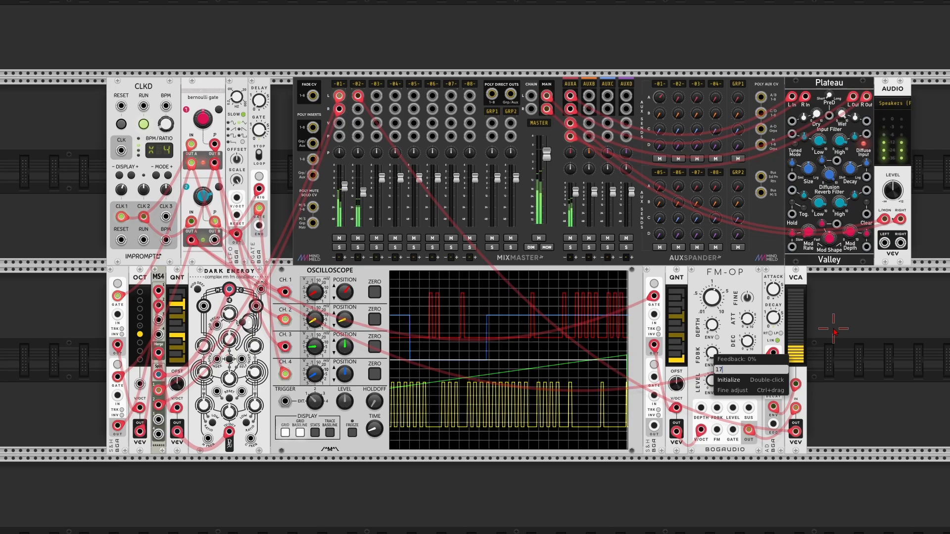
text(.5)
key(Return)
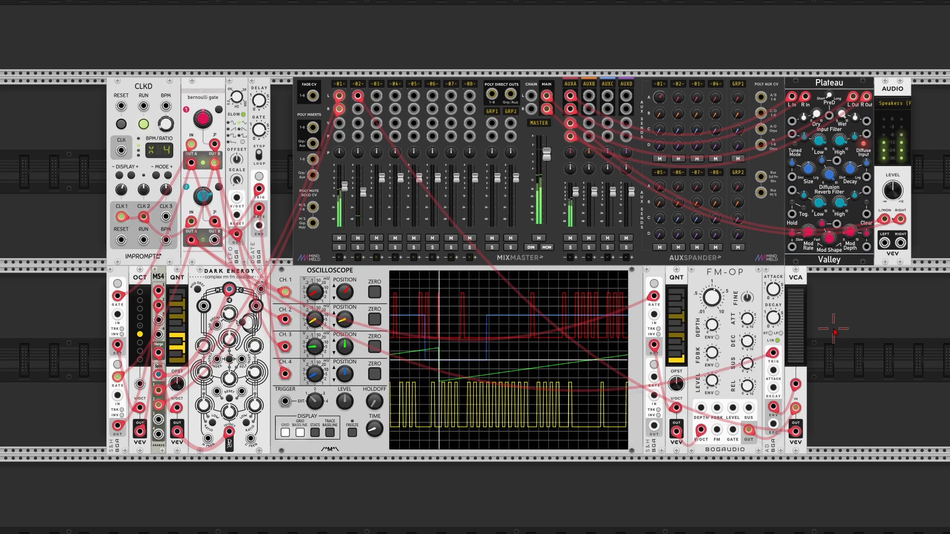
right_click(678, 98)
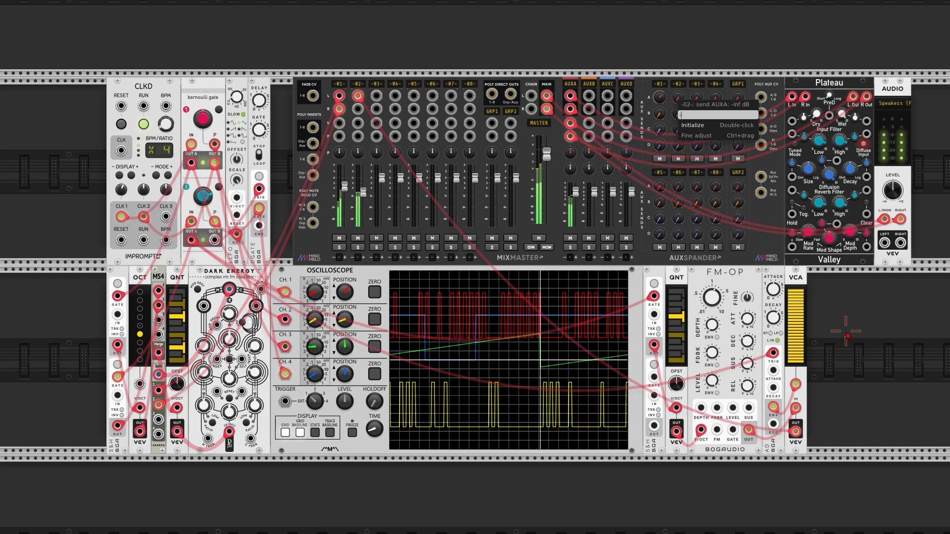
key(Return)
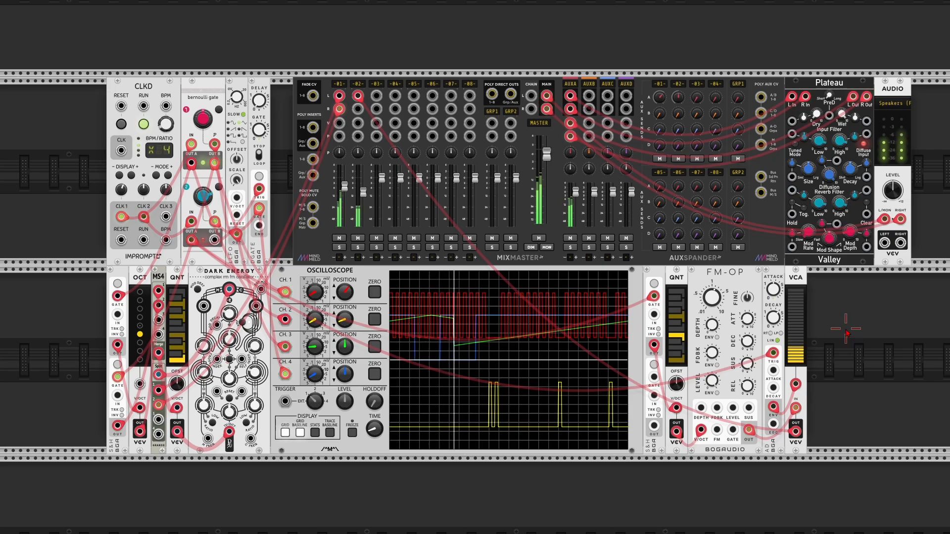
Add a Chronoblob delay after the VCA and route the VCA output through it into MixMaster track 2's left and right inputs.
right_click(836, 355)
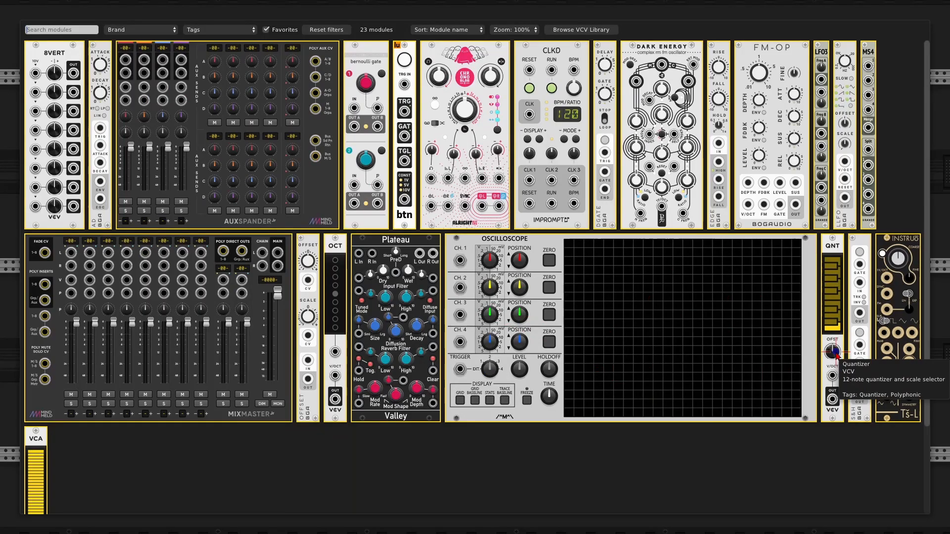
click(472, 61)
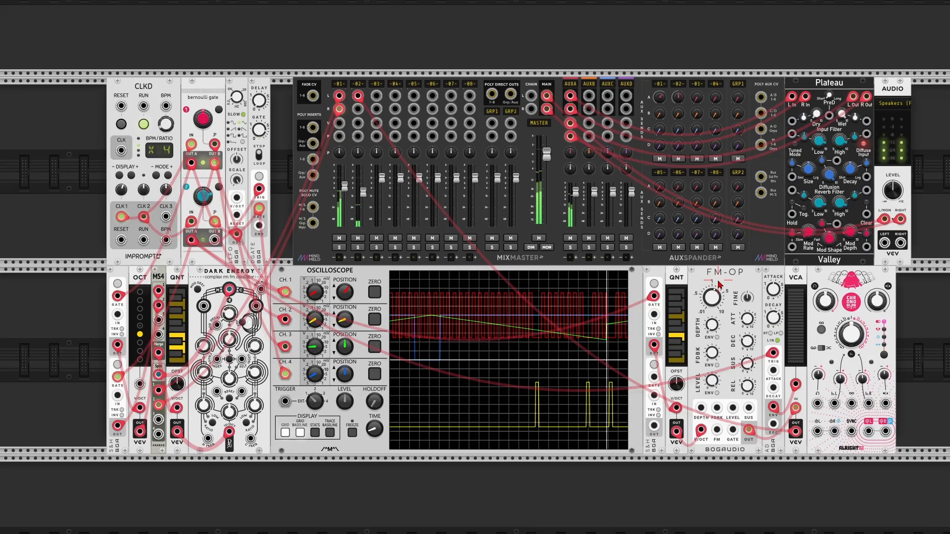
drag(826, 407, 795, 431)
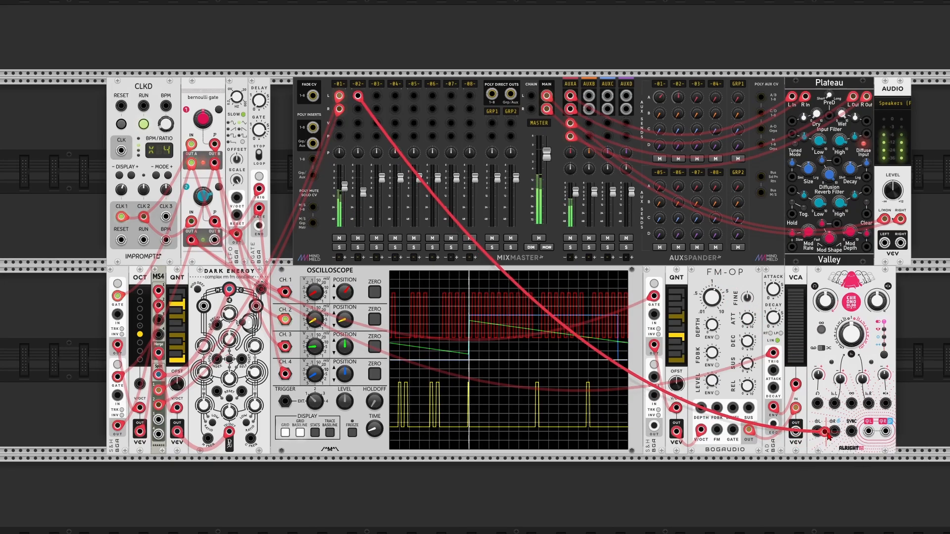
drag(868, 430, 358, 109)
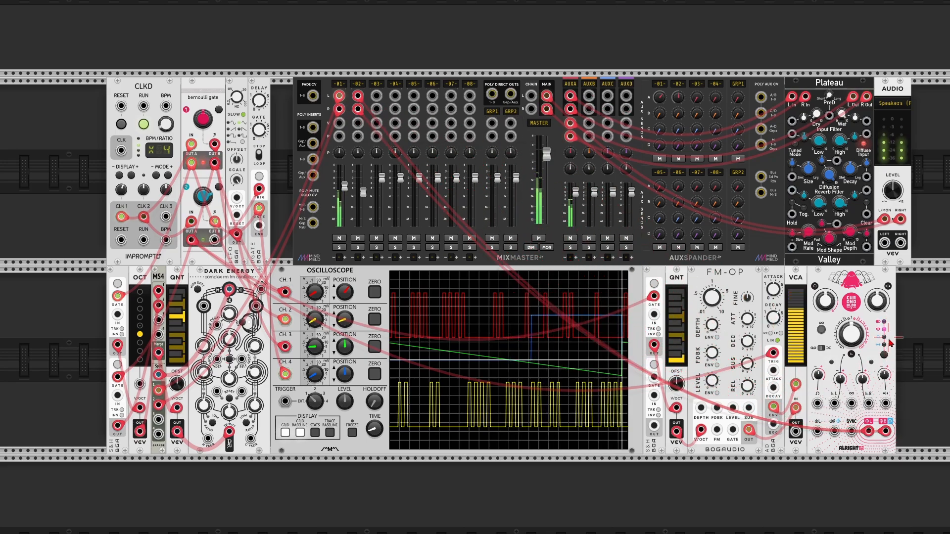
drag(835, 431, 796, 431)
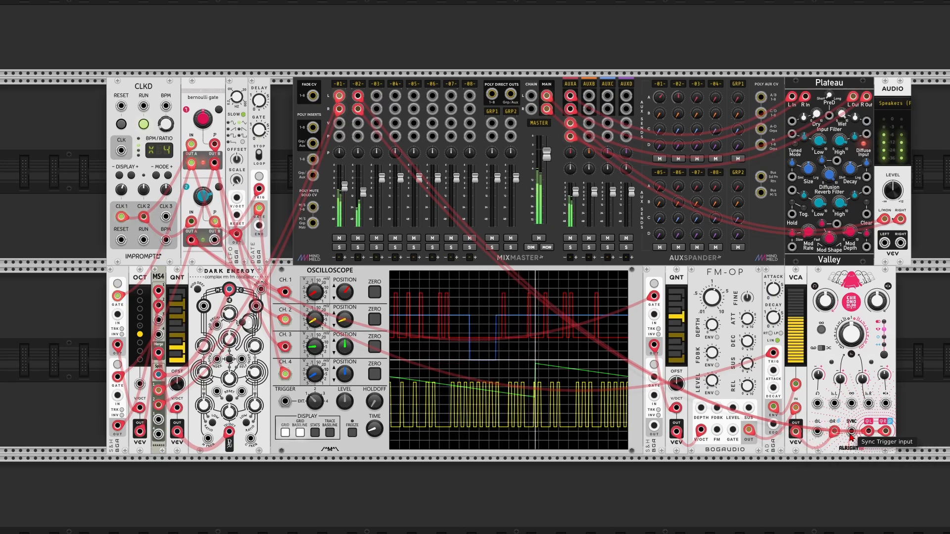
Open the Chronoblob's delay time and dry/wet values for editing.
right_click(853, 333)
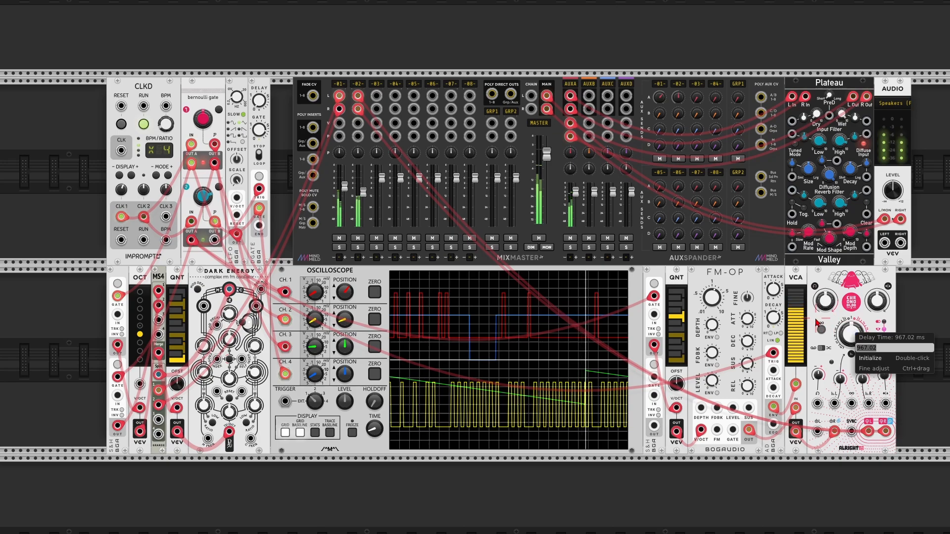
key(Return)
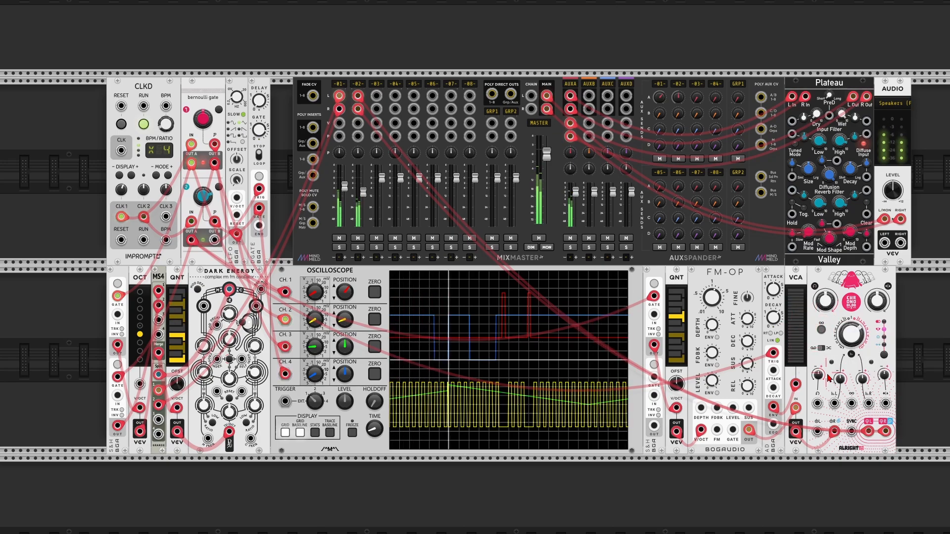
right_click(875, 302)
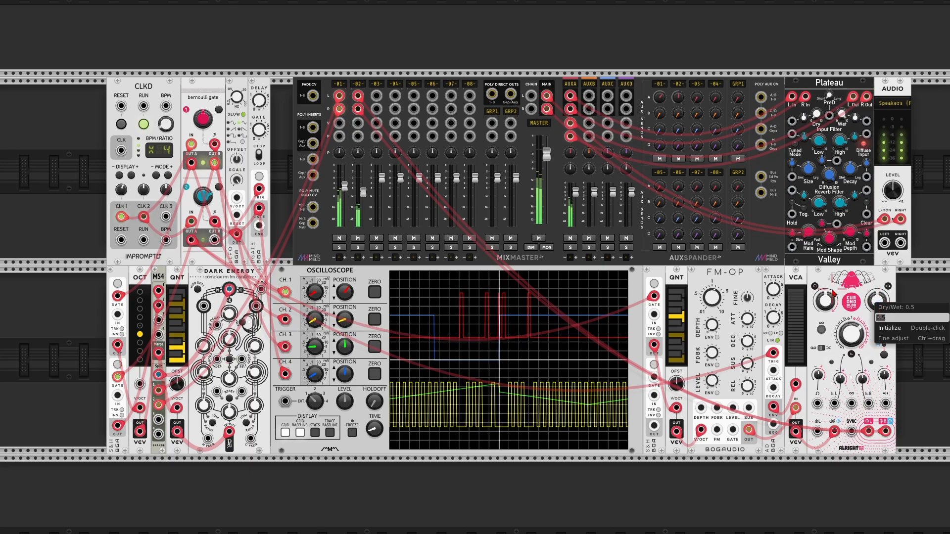
key(Escape)
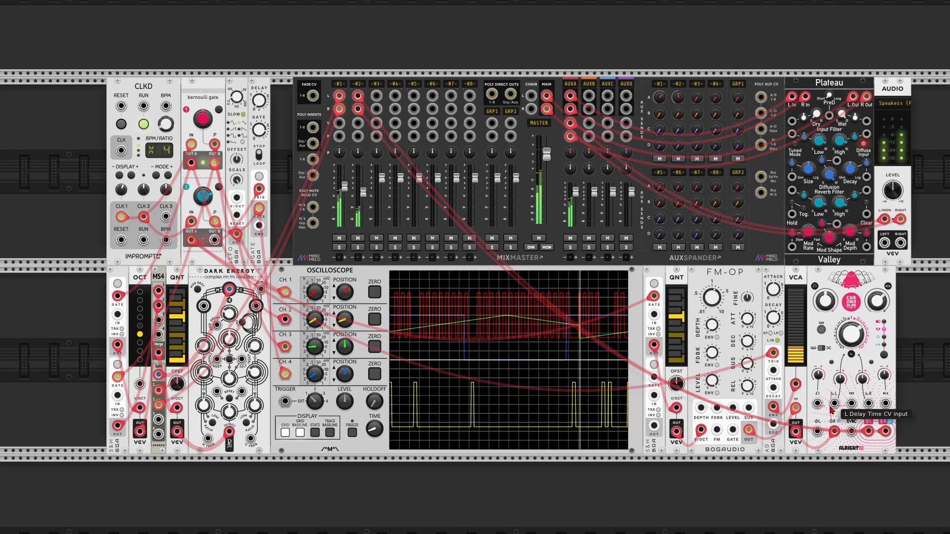
Set Bernoulli gate channel 2's probability to 90%.
right_click(202, 195)
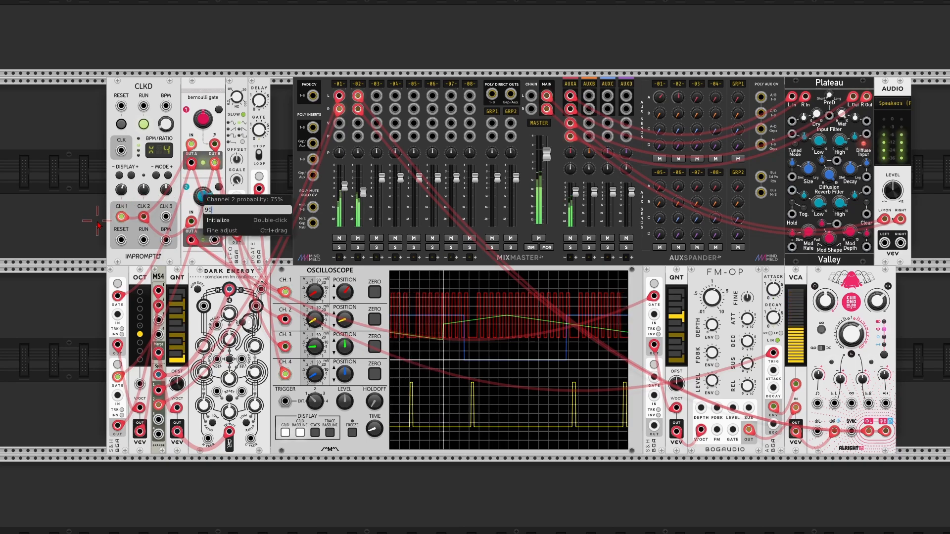
text(90)
key(Return)
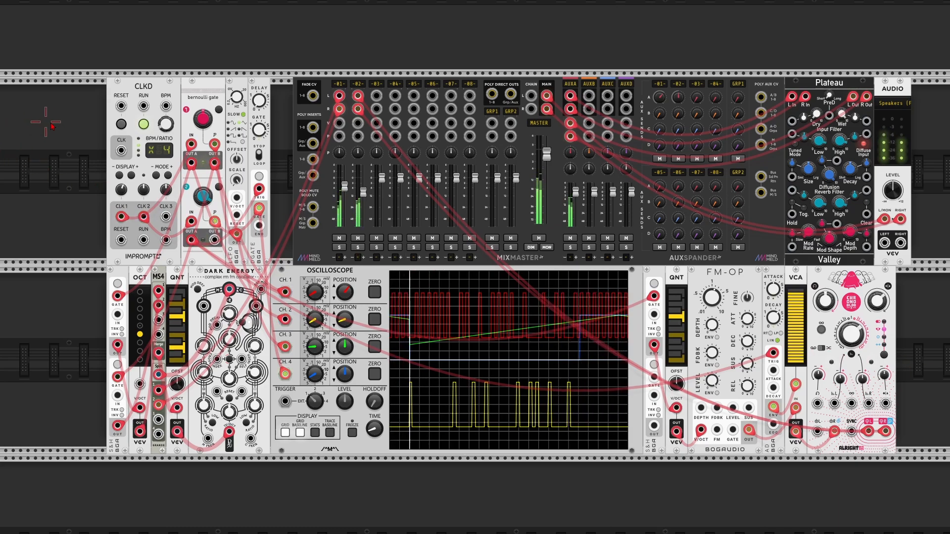
Shift the CLKD, Bernoulli gate, LFO and DGATE group and the entire lower row leftward to widen the gap before the MixMaster.
drag(55, 121, 194, 172)
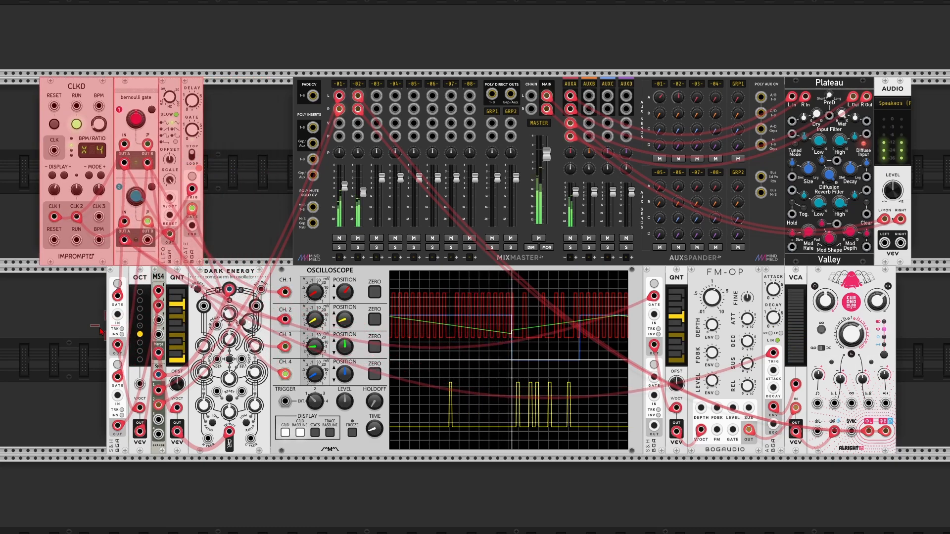
drag(85, 321, 837, 374)
drag(872, 290, 805, 289)
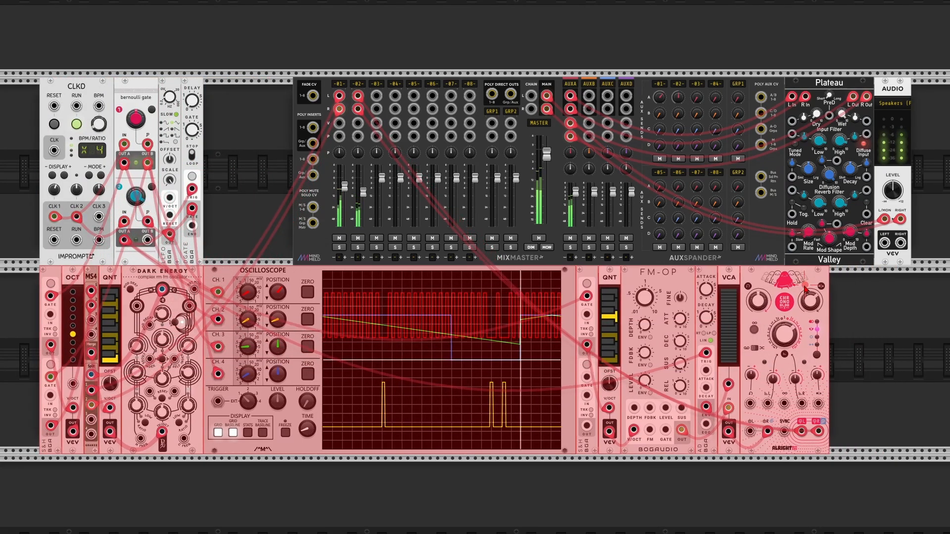
Add a second Bernoulli gate beside DGATE and patch its channel 1 input from CLKD's clock 3 output.
click(233, 170)
right_click(223, 163)
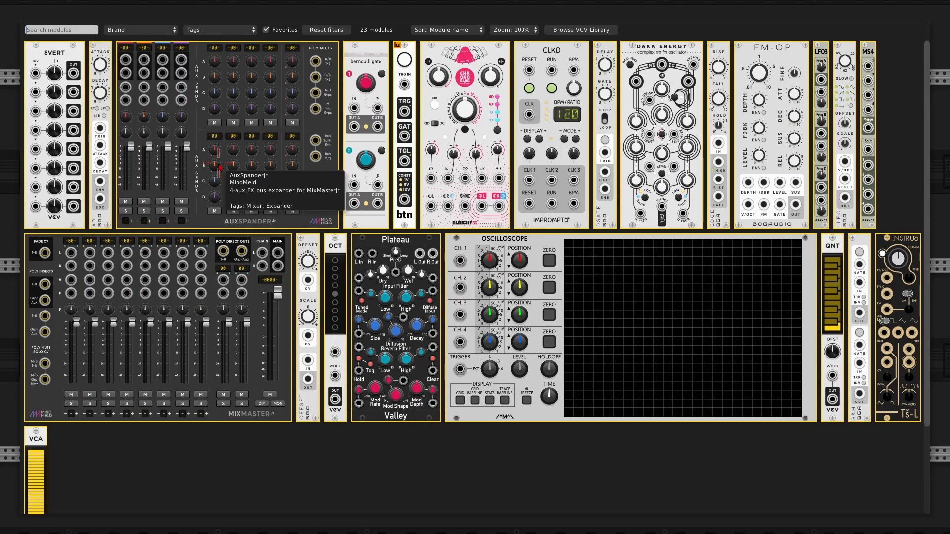
click(387, 60)
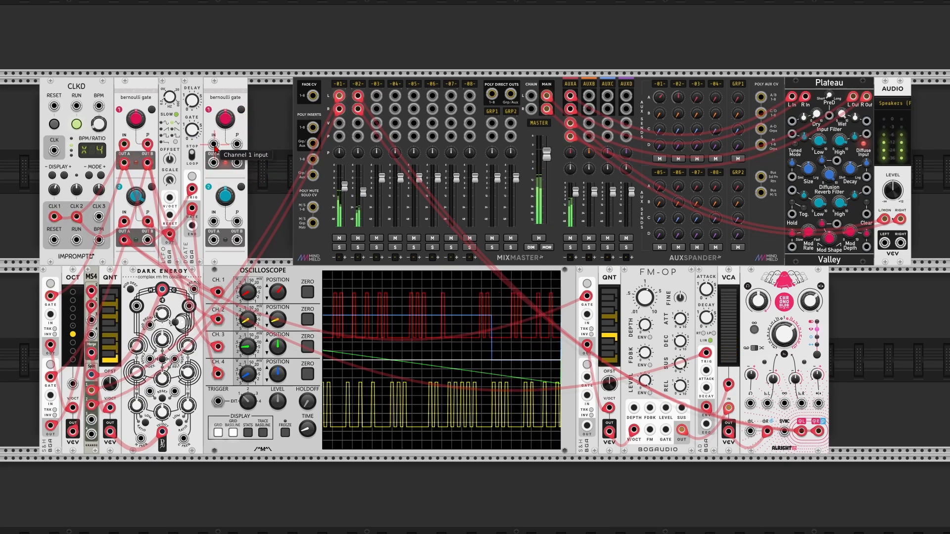
drag(214, 144, 99, 217)
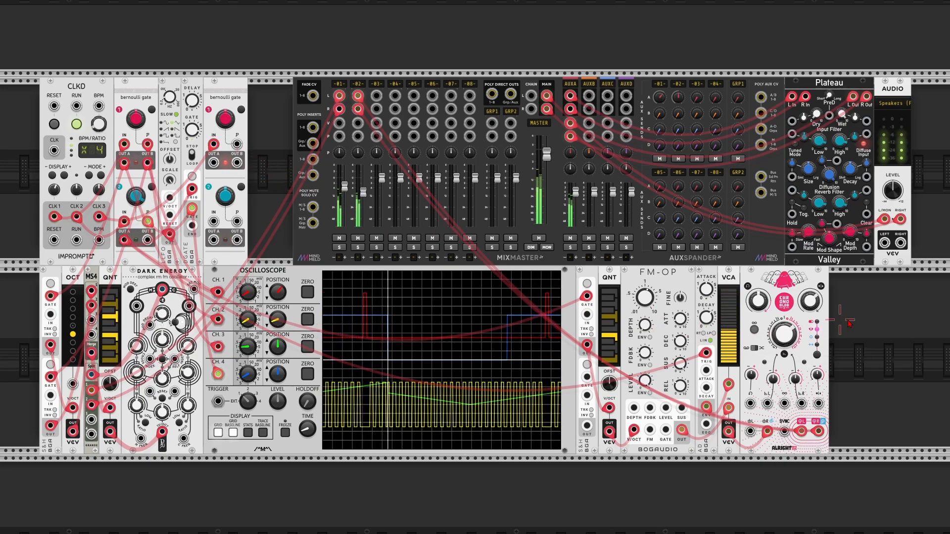
Add a Ts-L oscillator and an OFFSET module, and patch the second Bernoulli gate's channel 1 B output to OFFSET's signal input.
right_click(878, 352)
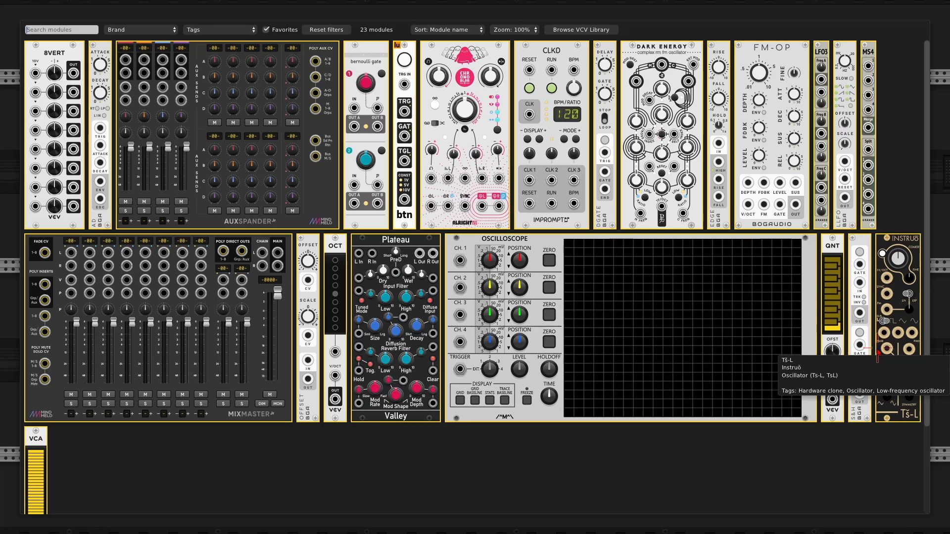
click(916, 242)
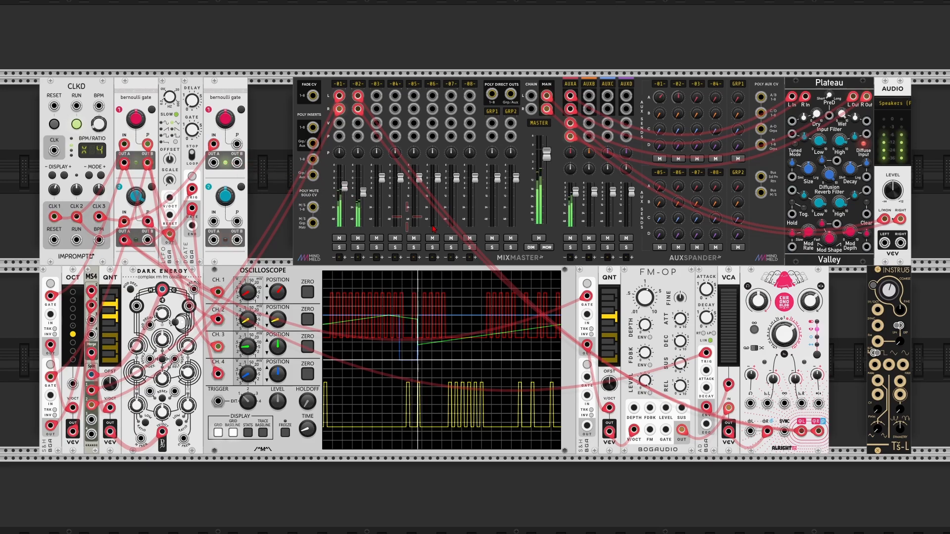
right_click(843, 345)
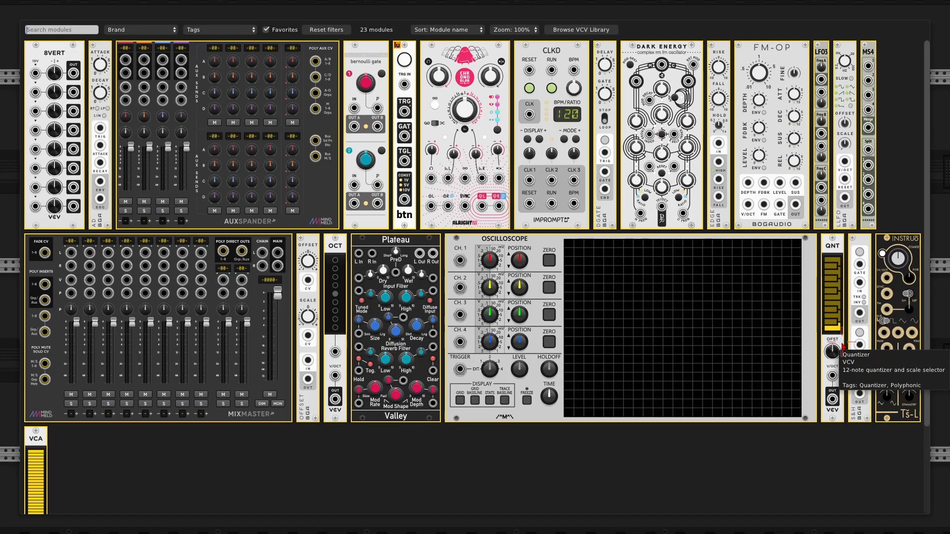
click(311, 250)
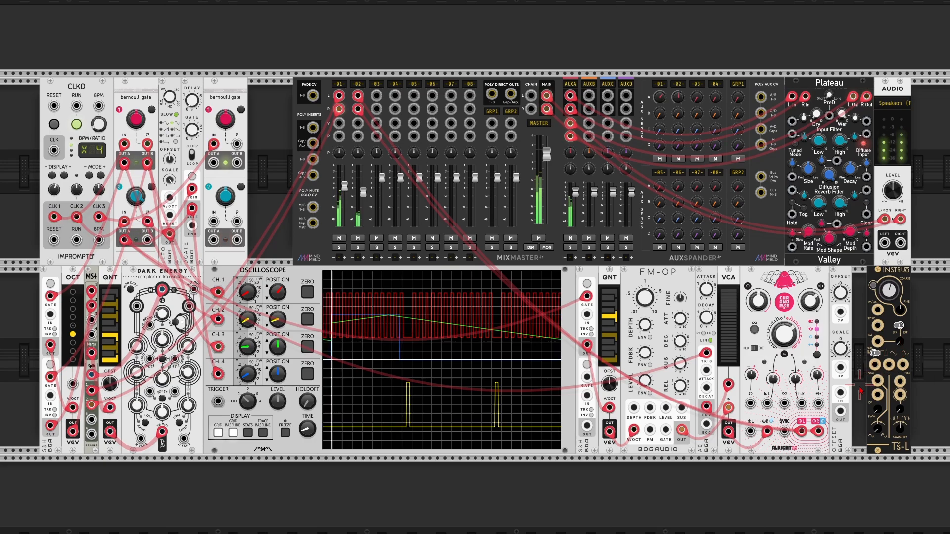
drag(840, 392, 237, 163)
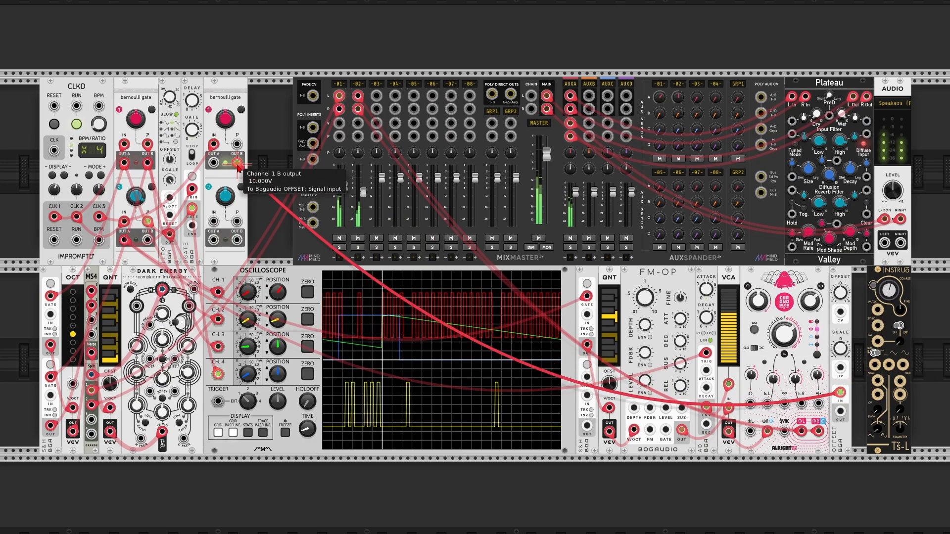
Set the OFFSET module's scale to 7/120 and patch its output to the Ts-L's 1V/Oct input.
right_click(840, 350)
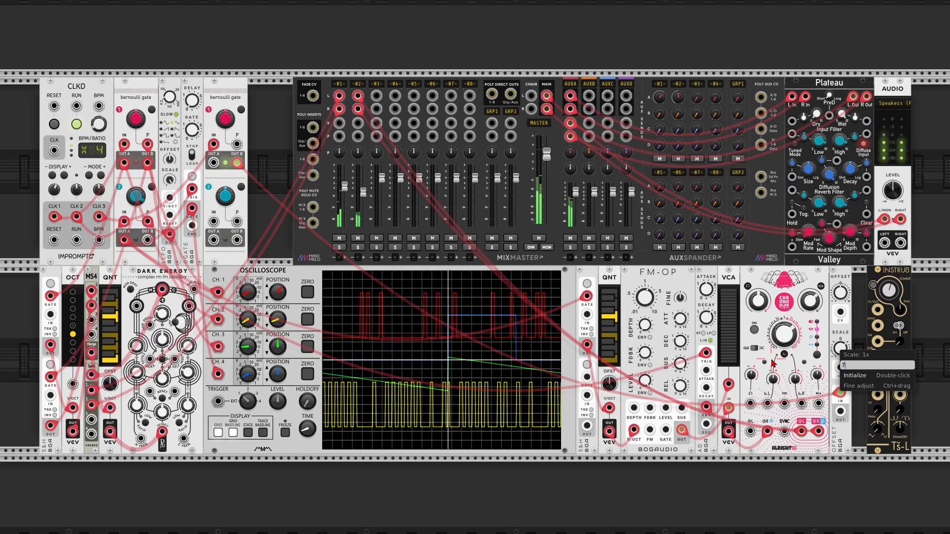
text(7/12)
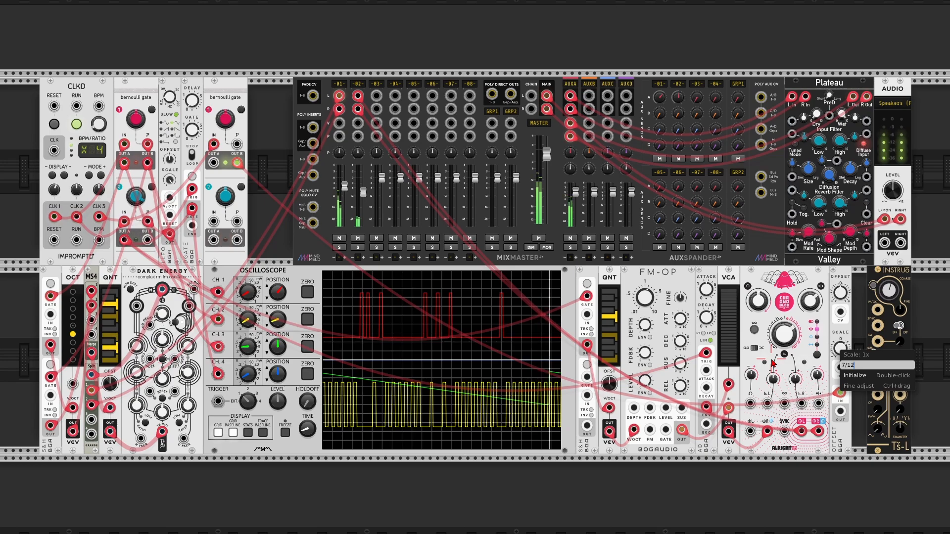
drag(238, 167, 509, 280)
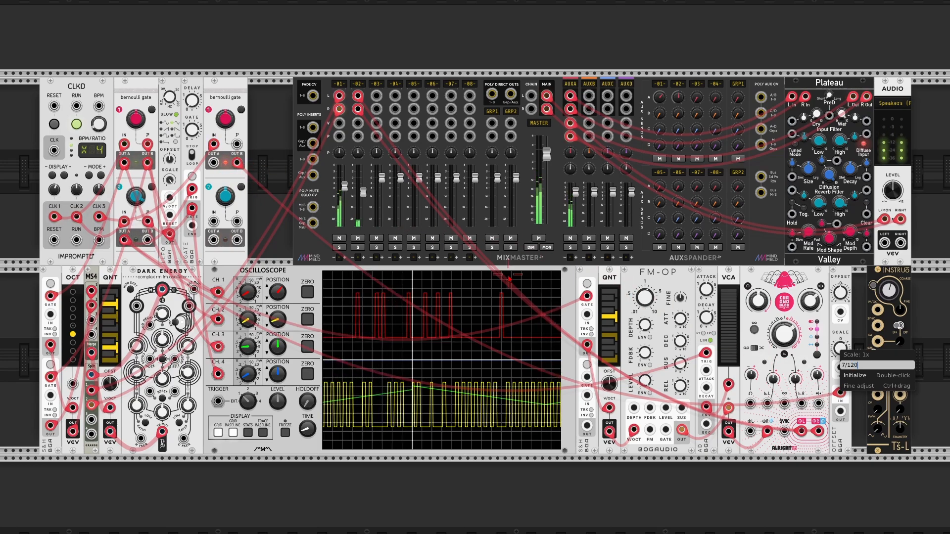
key(Return)
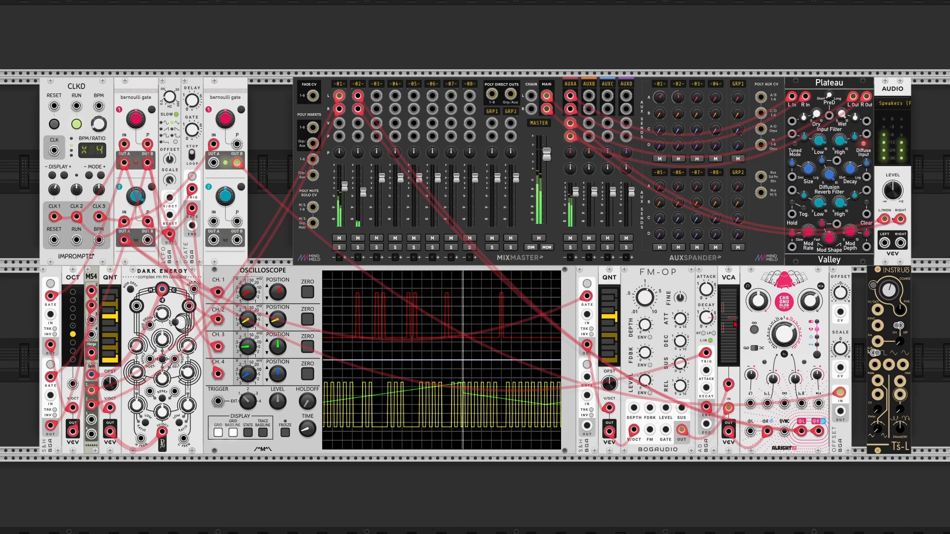
mouse_move(839, 352)
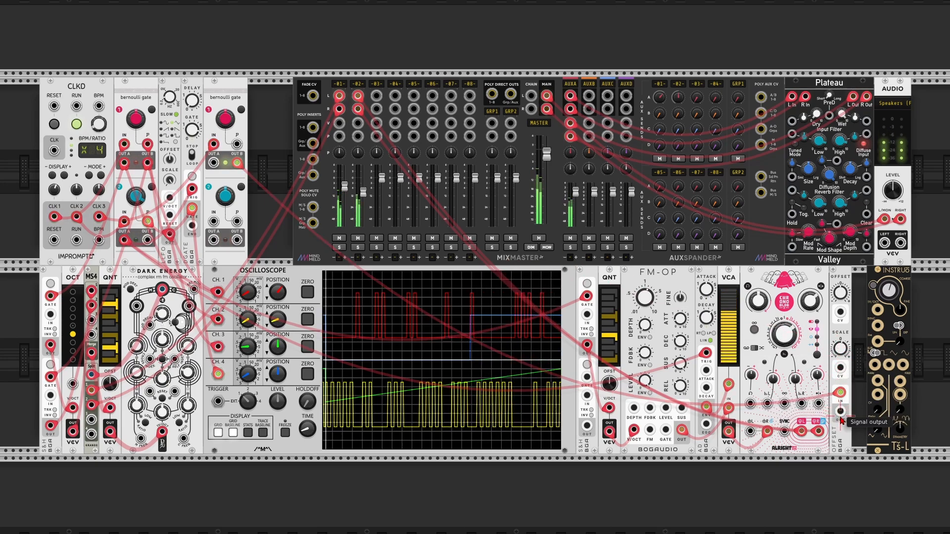
mouse_move(839, 415)
mouse_down()
mouse_move(876, 386)
mouse_move(878, 310)
mouse_up()
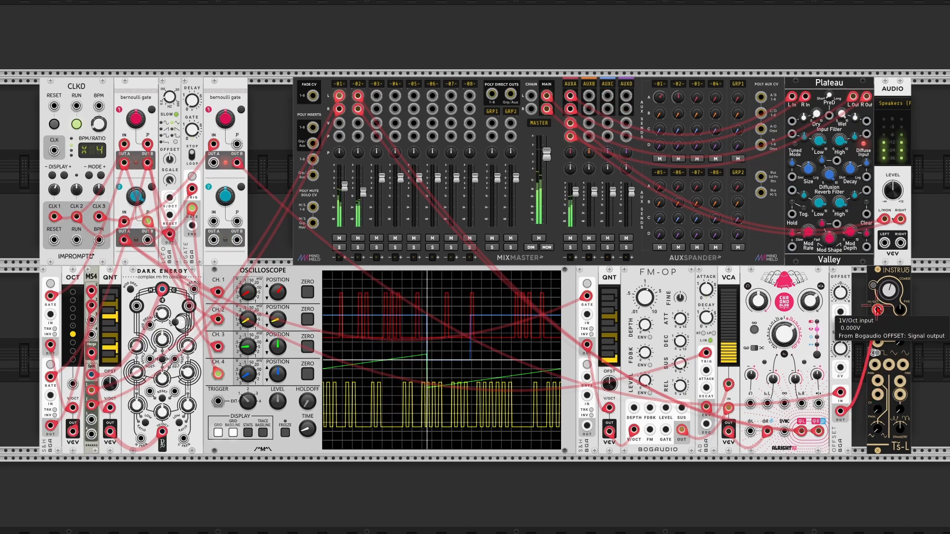
Lower MixMaster track 3's level, patch the Ts-L's output into the track's left input and solo the track.
right_click(384, 180)
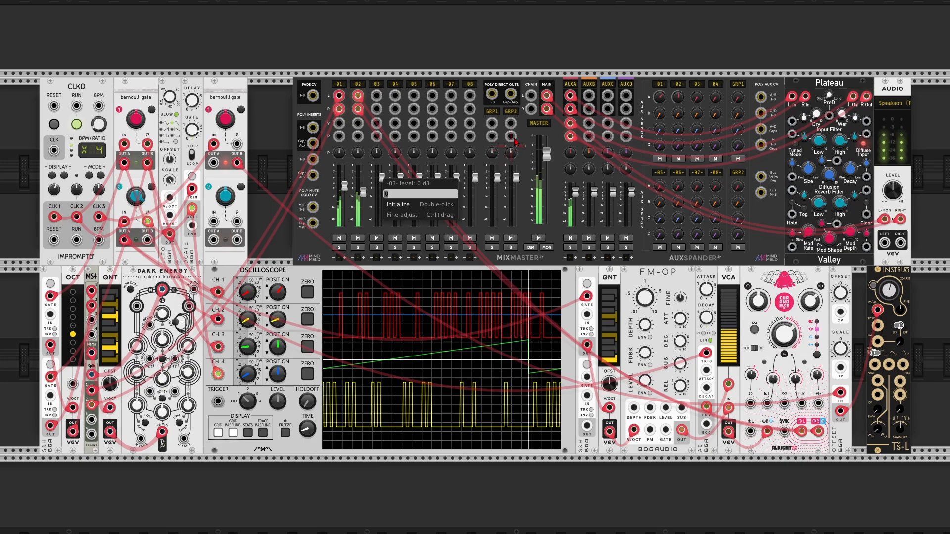
key(Return)
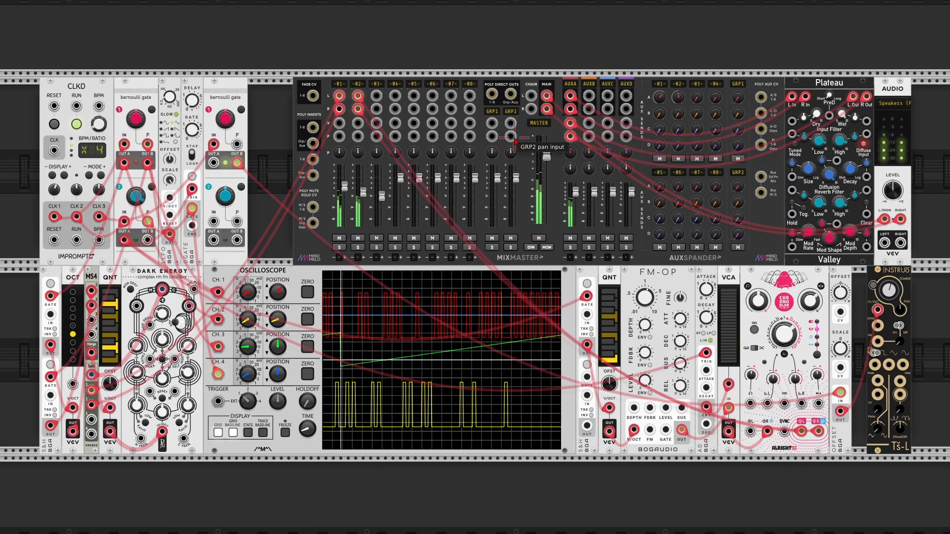
drag(377, 99, 900, 383)
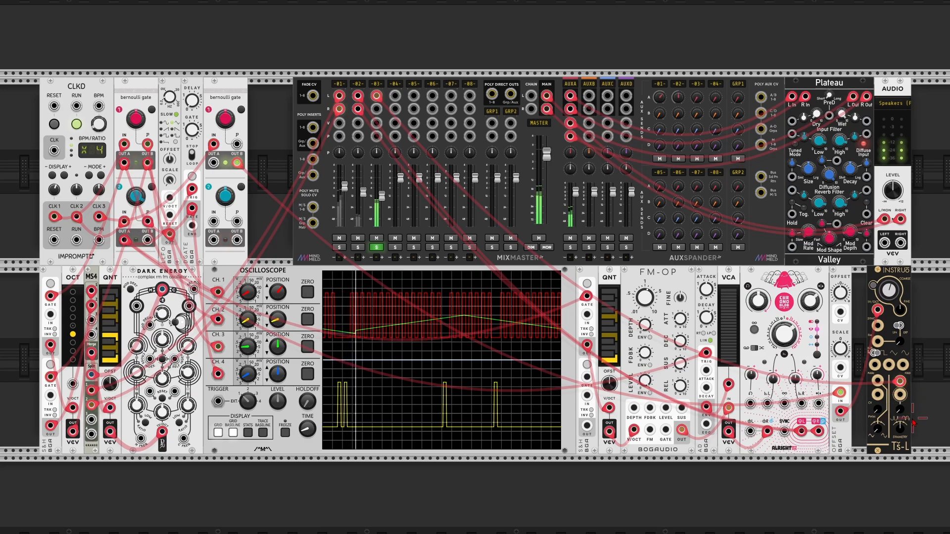
Adjust the Ts-L's Wavefold Depth and set the OFFSET module's offset to -2 V.
right_click(899, 410)
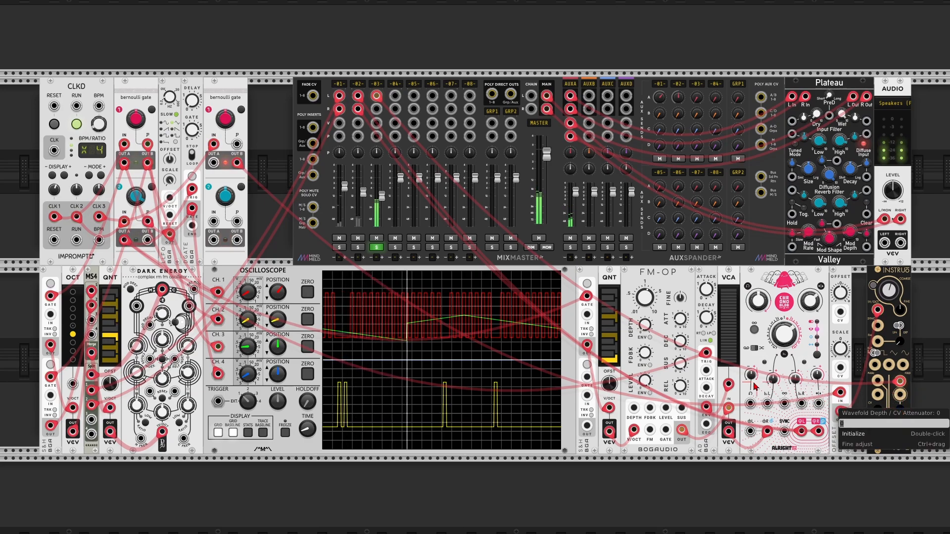
key(Return)
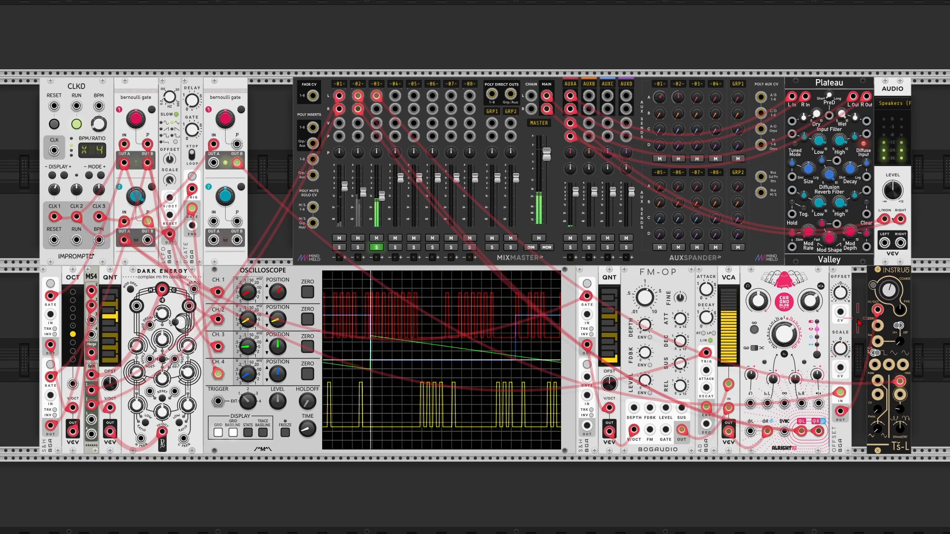
right_click(842, 295)
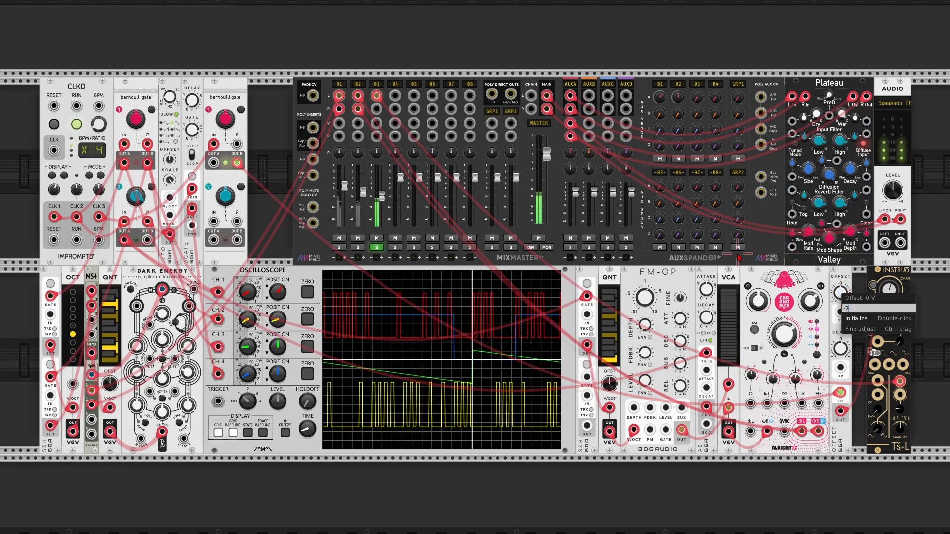
text(-2)
key(Return)
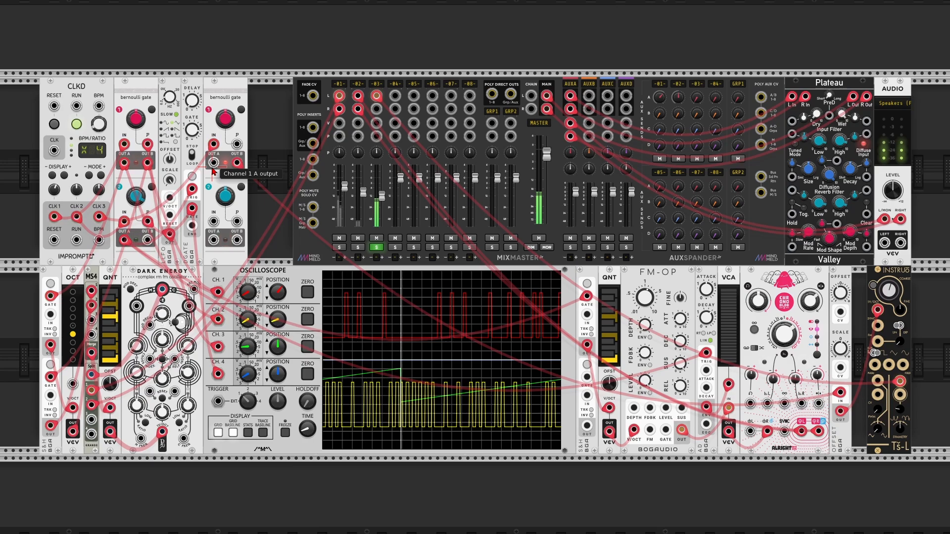
Set CLKD's clock 3 ratio to 4.
right_click(99, 191)
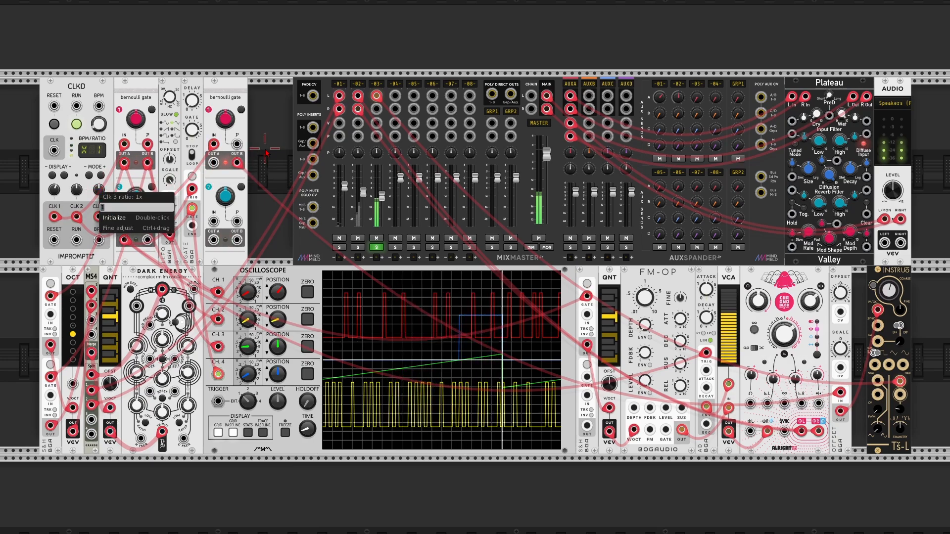
text(4)
key(Return)
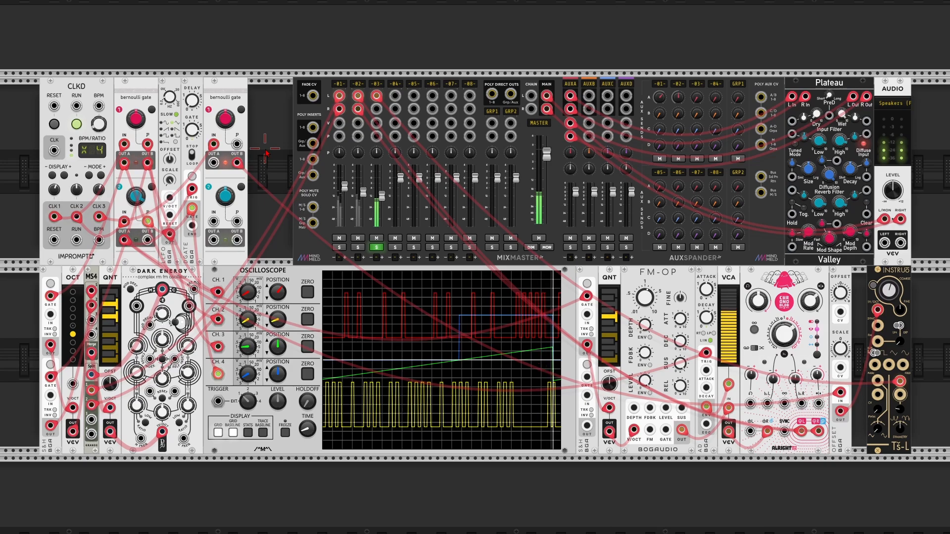
Set CLKD's clock 3 ratio to -4 to divide the clock by four.
right_click(98, 193)
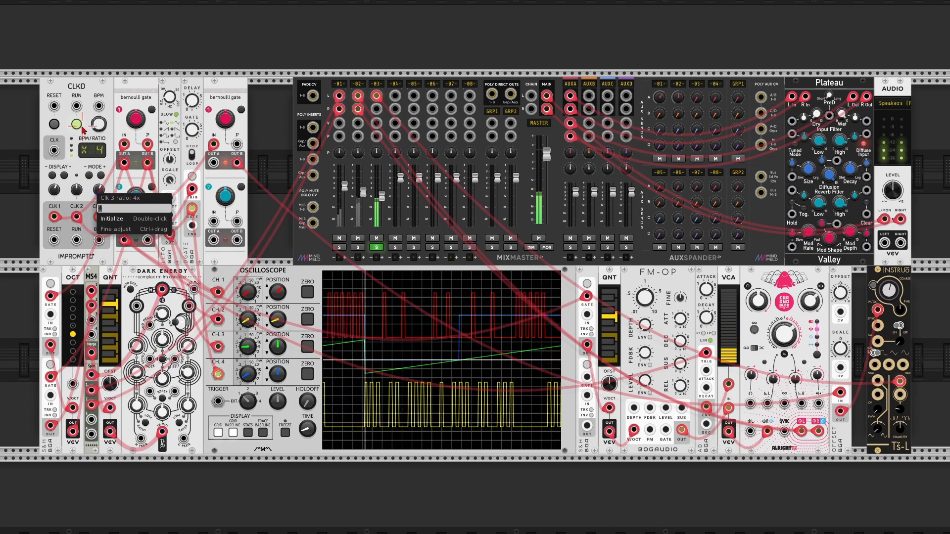
text(-4)
key(Return)
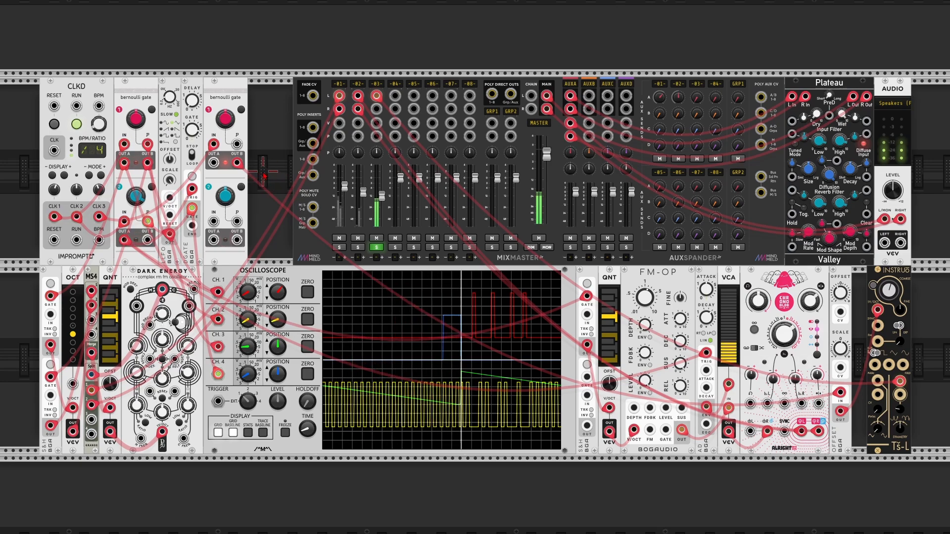
Add a second LFO beside the new Bernoulli gate and patch its output to Oscilloscope channel 4, replacing the DGATE connection.
mouse_move(229, 120)
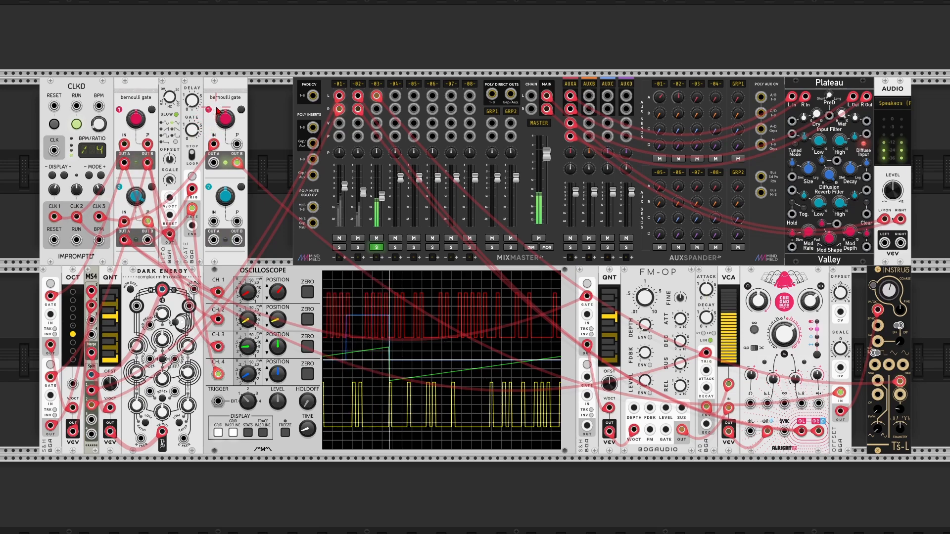
right_click(250, 144)
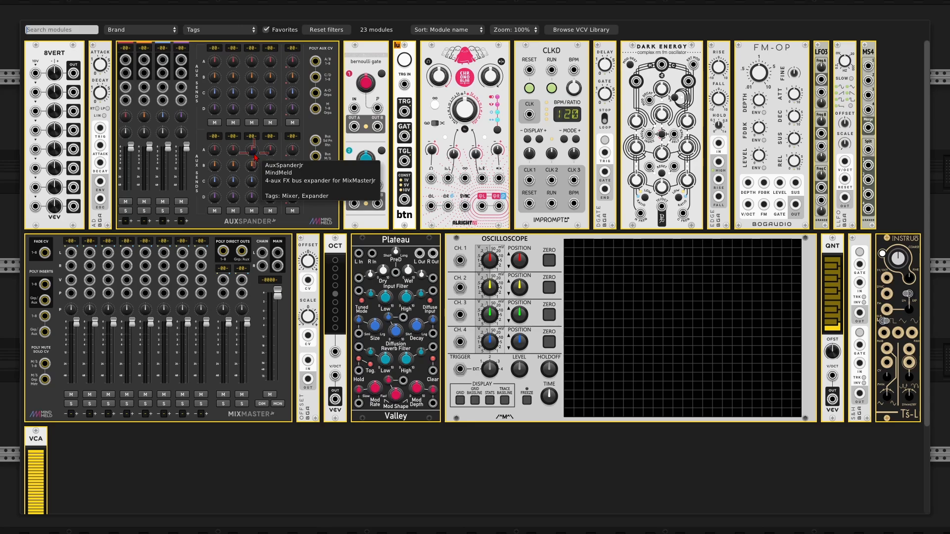
click(845, 227)
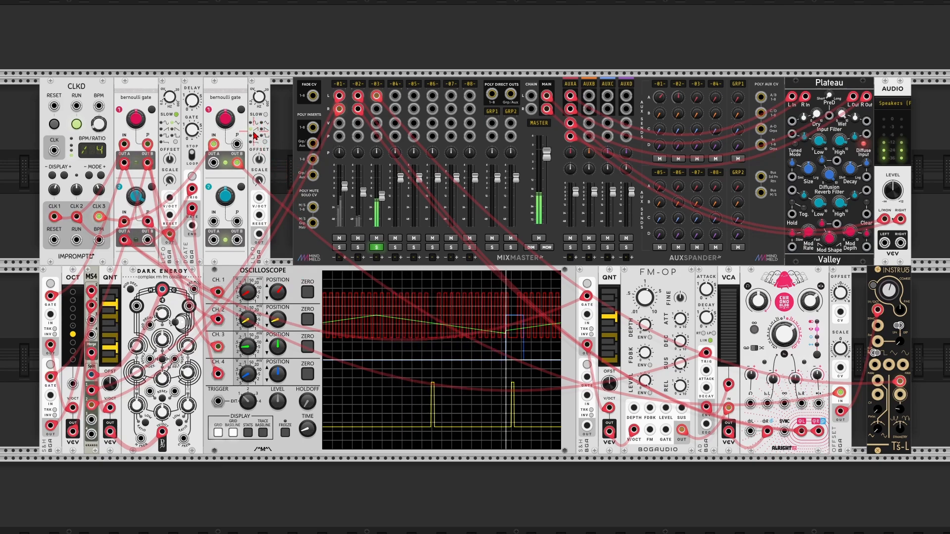
mouse_move(191, 207)
mouse_down()
mouse_move(218, 375)
mouse_move(208, 282)
mouse_move(238, 238)
mouse_move(322, 238)
mouse_move(317, 229)
mouse_move(262, 247)
mouse_move(218, 375)
mouse_up()
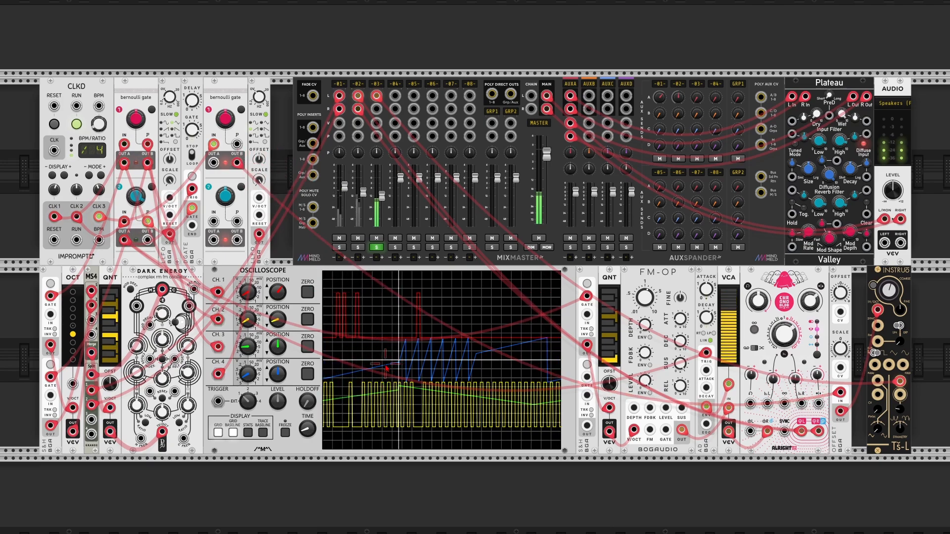
Add a btn module, patch its trigger output to the new LFO's reset input and fire it to test the reset.
right_click(280, 124)
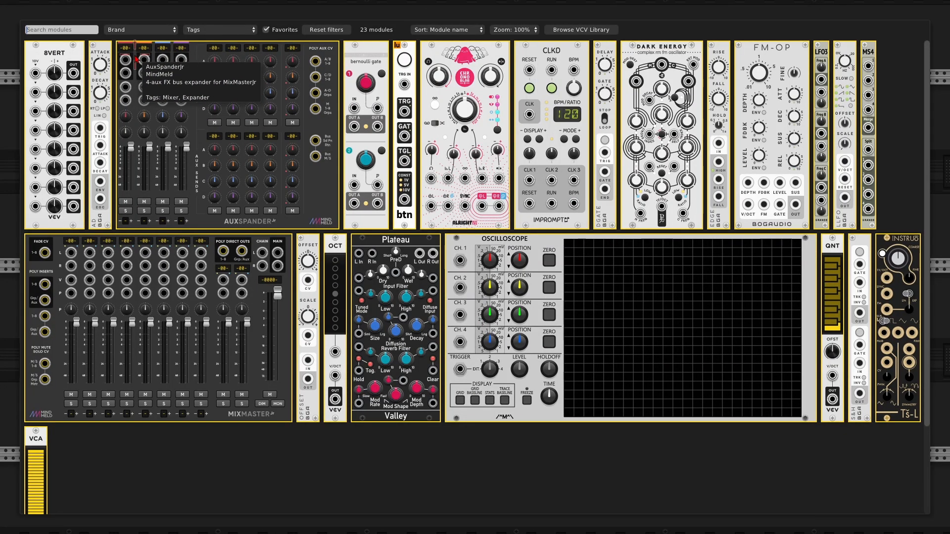
click(401, 54)
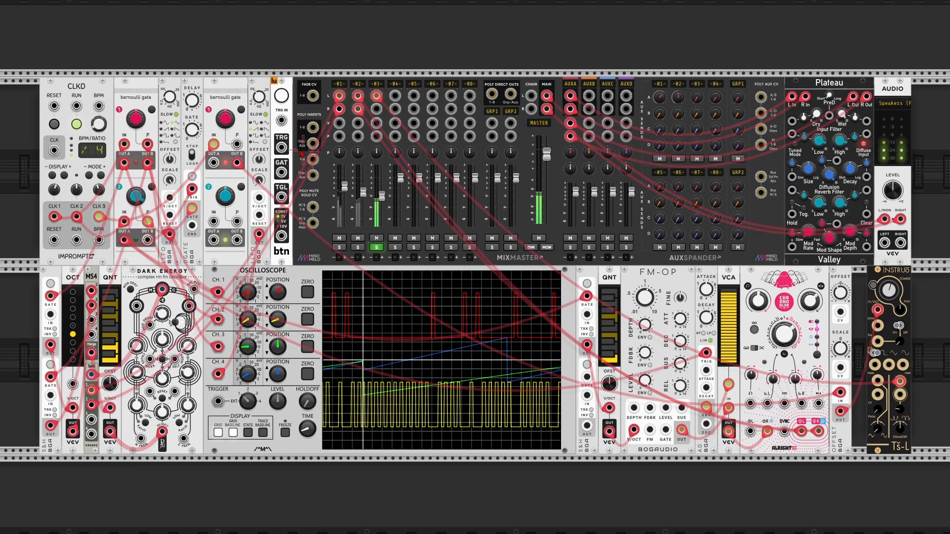
drag(281, 147, 258, 216)
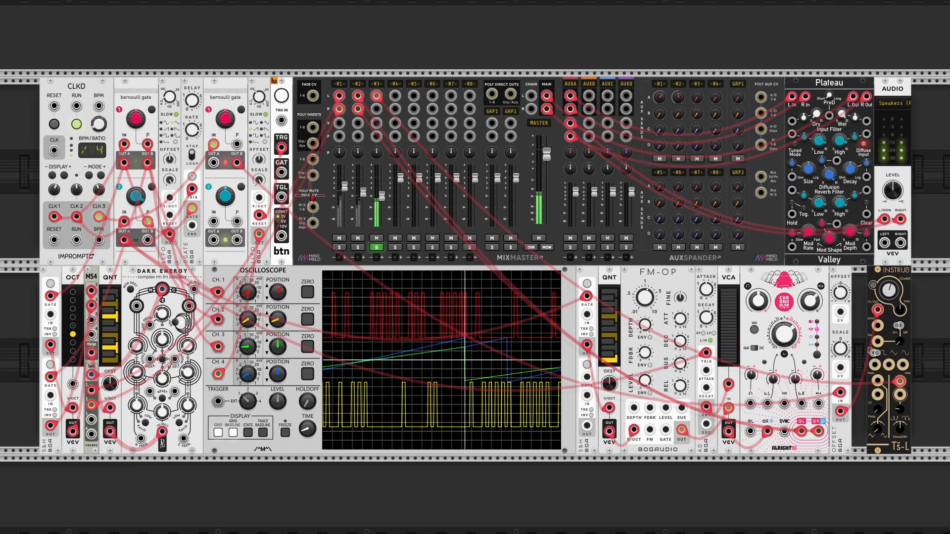
click(281, 99)
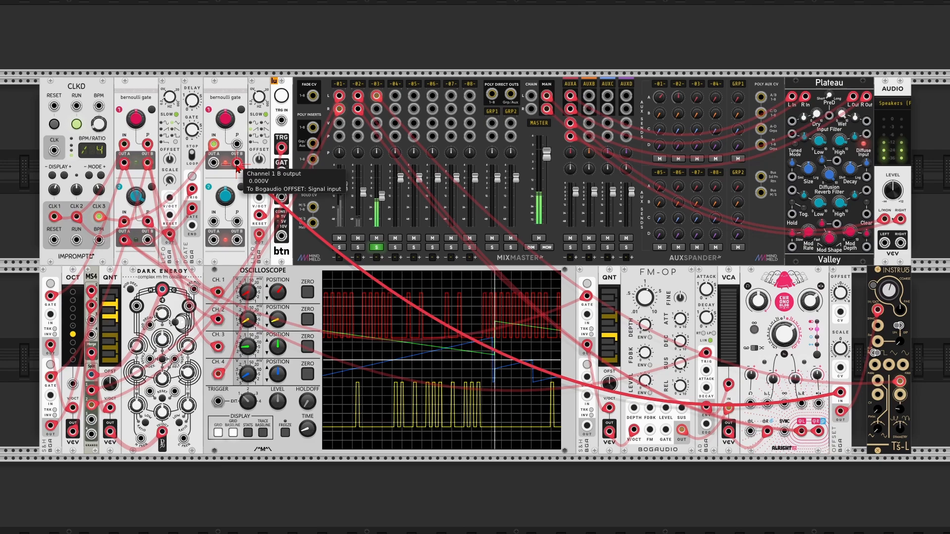
Patch the second Bernoulli gate's channel 1 B output to the new LFO's reset input and delete the btn module.
drag(238, 163, 259, 216)
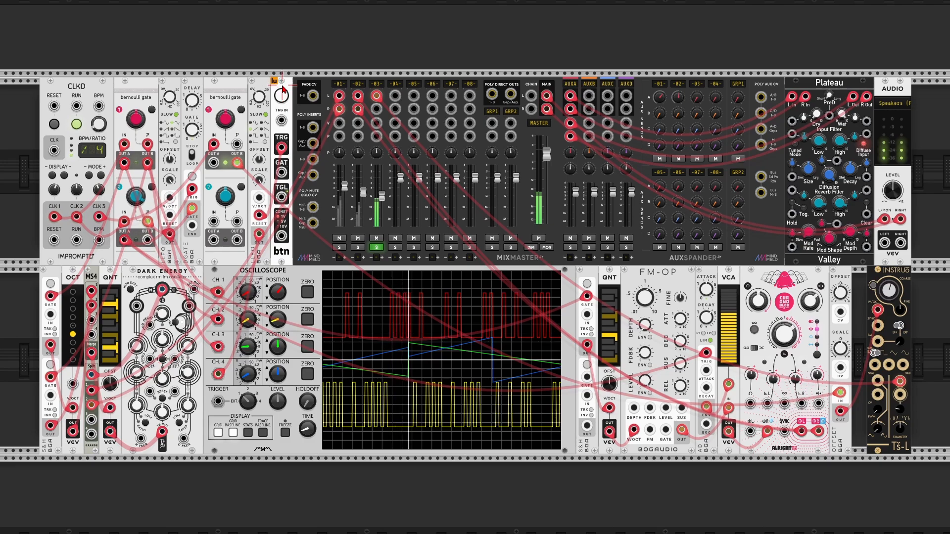
key(Delete)
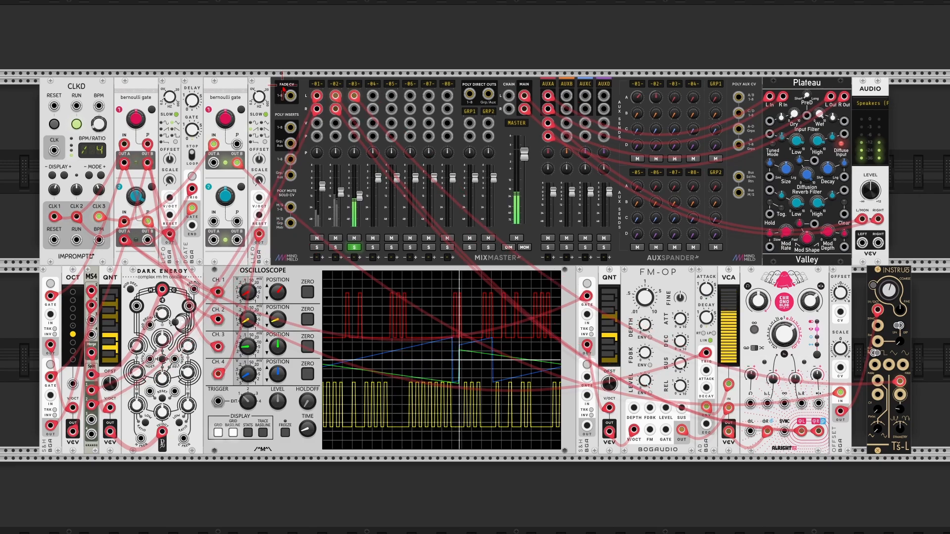
Make room beside the second LFO, add an EDGE module there and patch its rising trigger output to the LFO's reset input.
drag(909, 142, 304, 85)
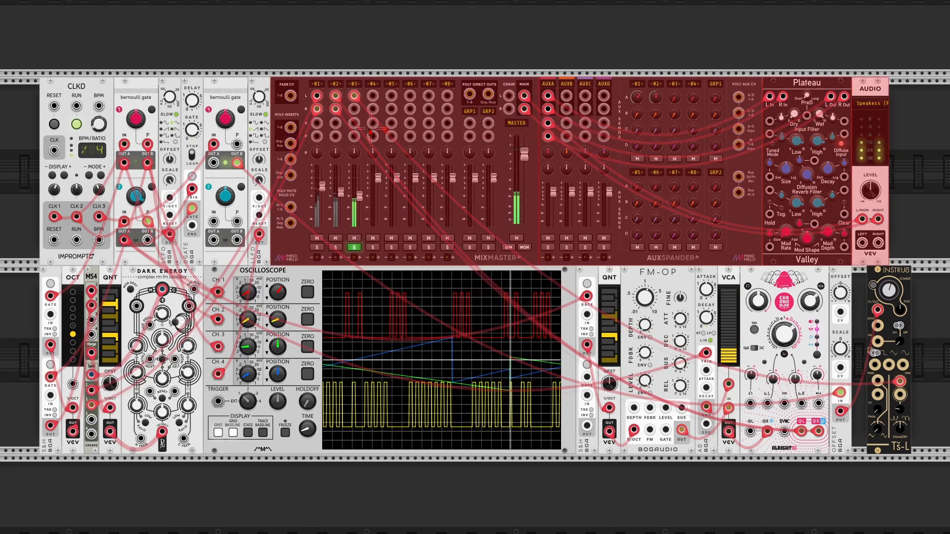
key(Right)
key(Right)
key(Right)
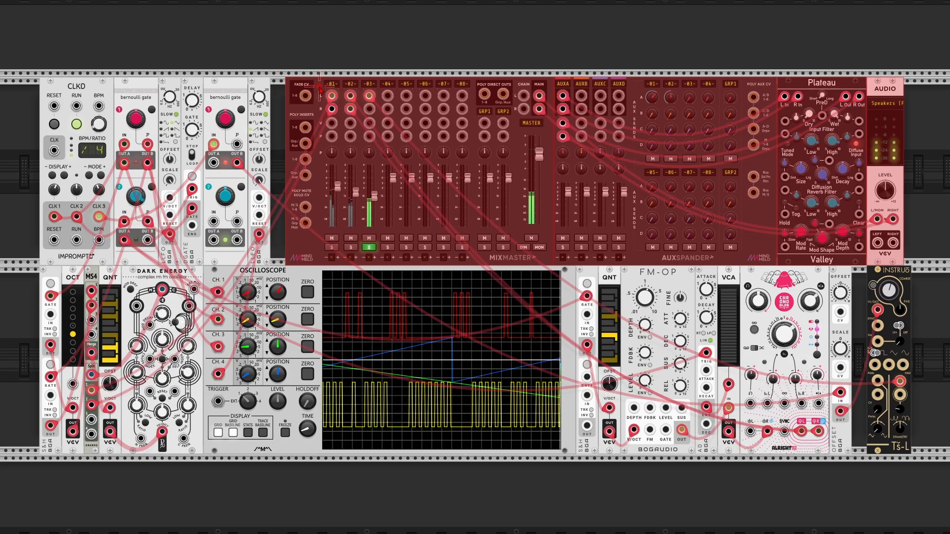
click(281, 106)
right_click(281, 106)
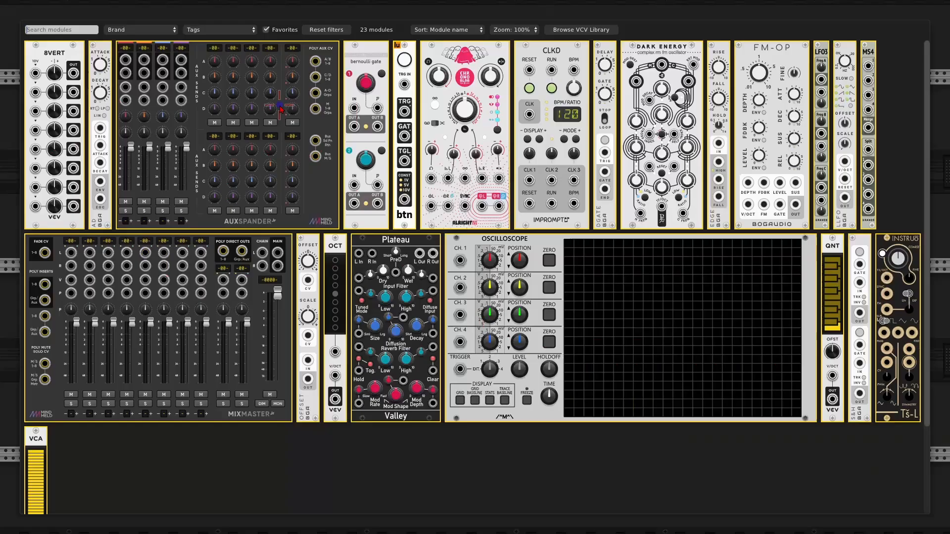
click(716, 222)
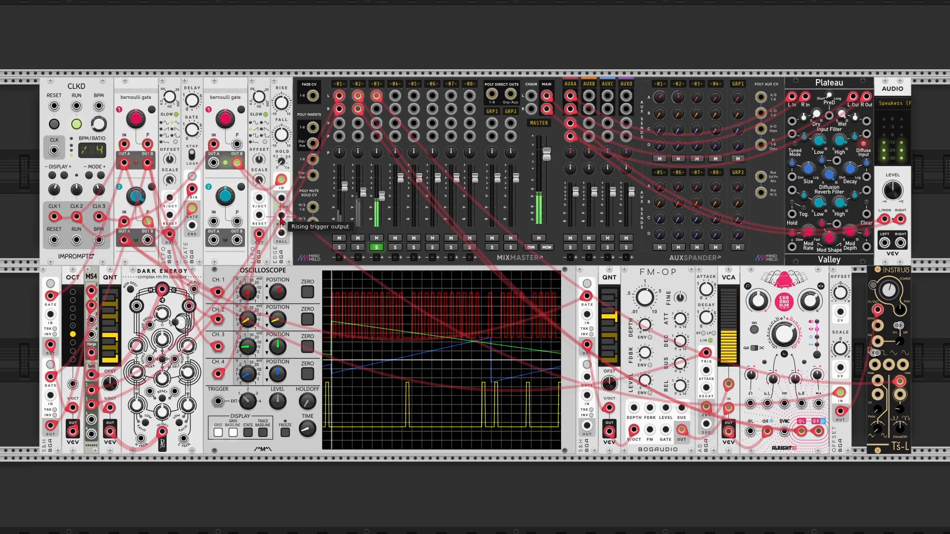
drag(281, 219, 260, 217)
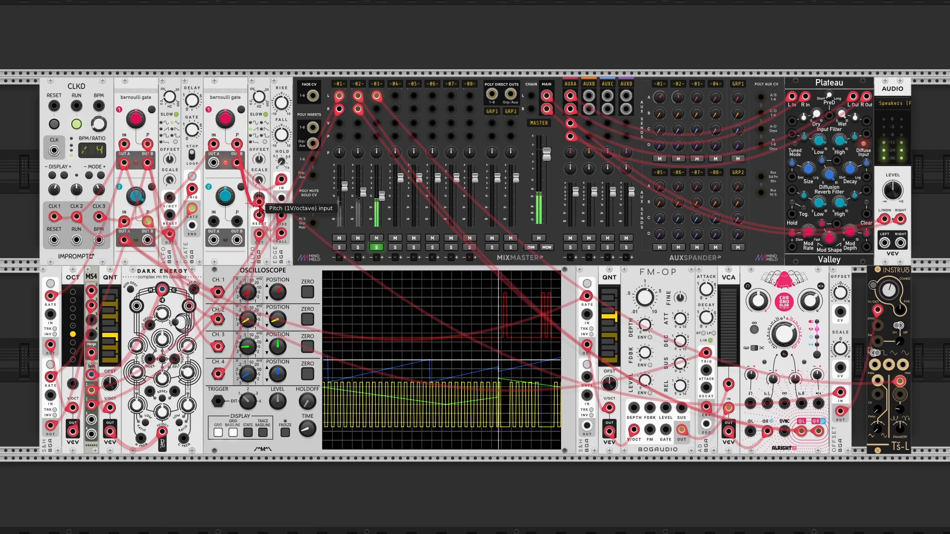
drag(262, 240, 260, 239)
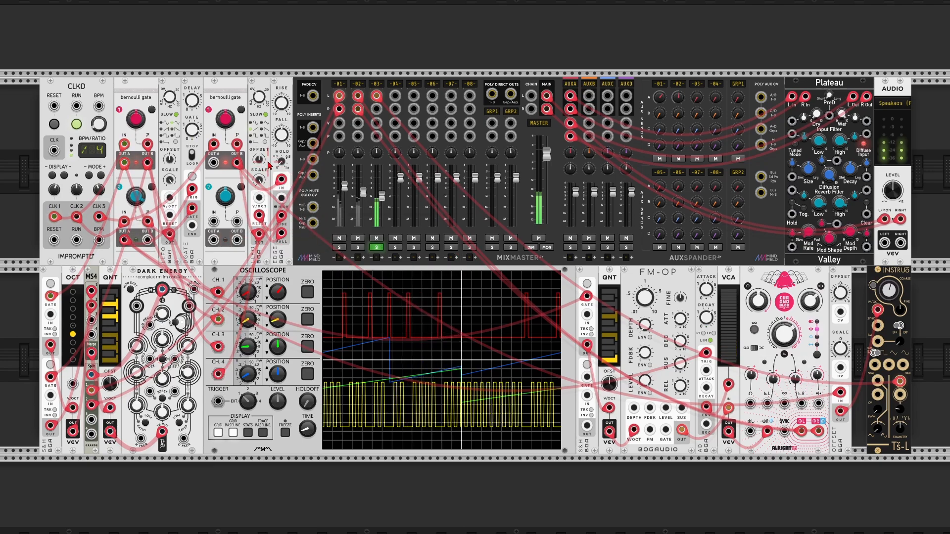
Set the second LFO's frequency to 0.025 Hz.
right_click(263, 97)
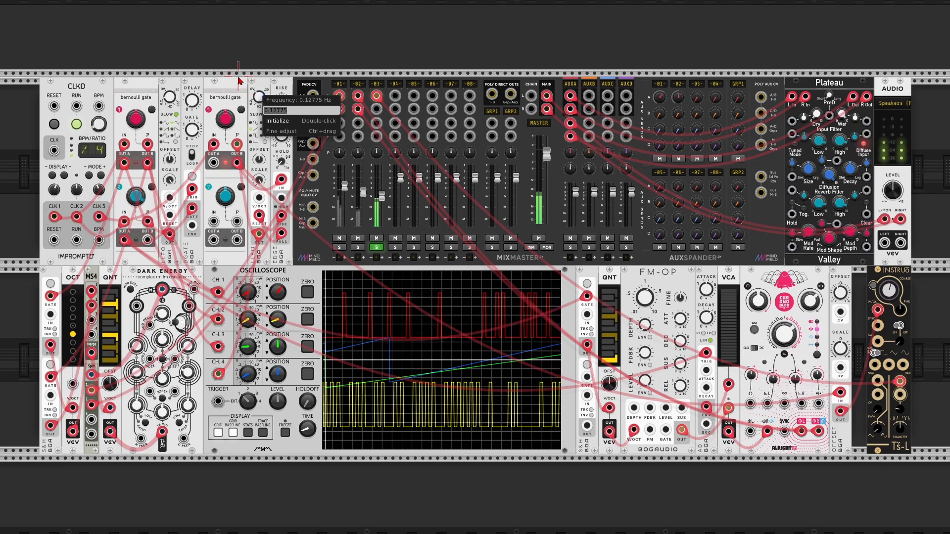
text(0)
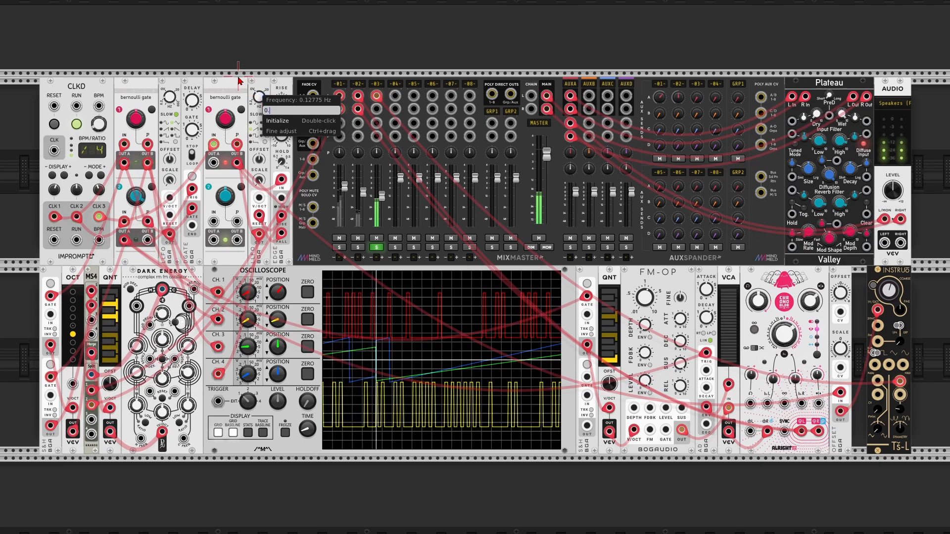
text(.025)
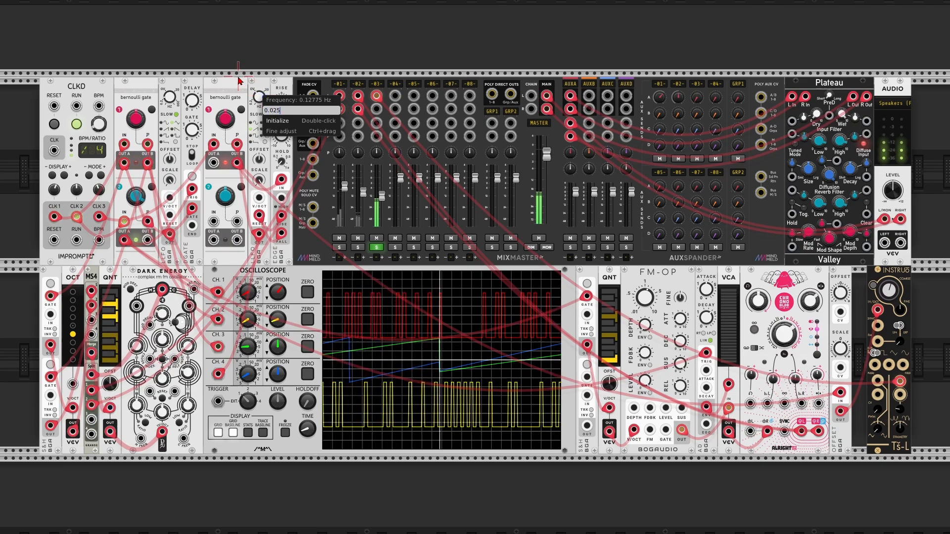
key(Return)
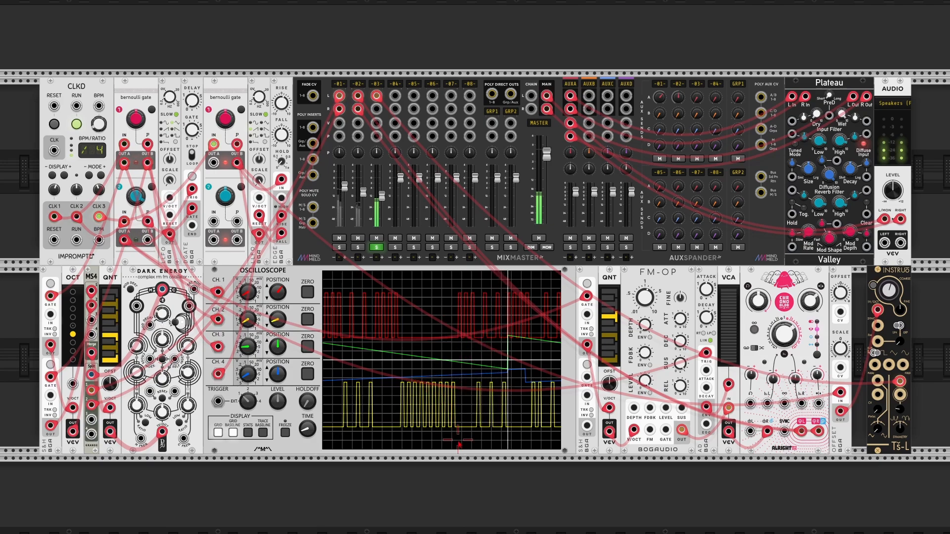
Add an LFO3 module beside Ts-L, patch its sine A output into Ts-L and open Frequency A for editing.
mouse_move(229, 120)
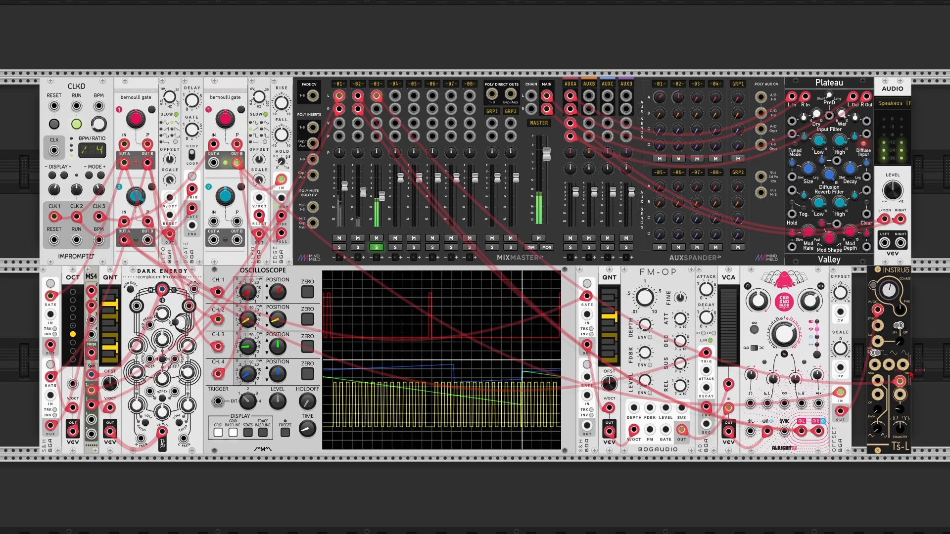
key(Return)
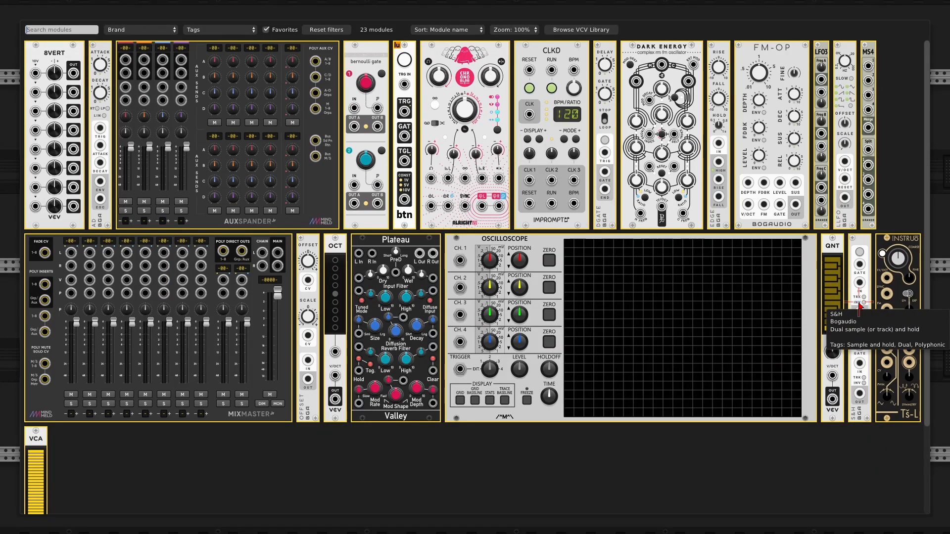
click(823, 52)
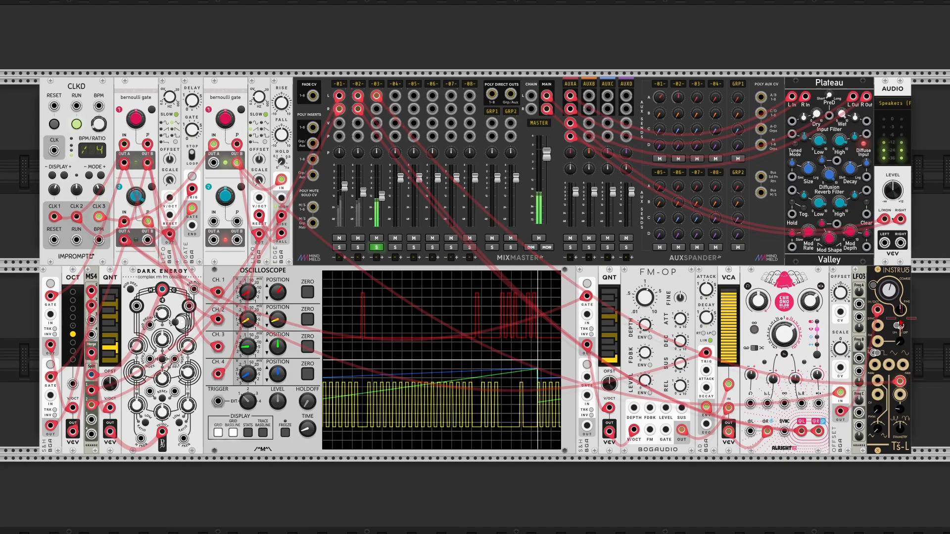
drag(860, 306, 898, 399)
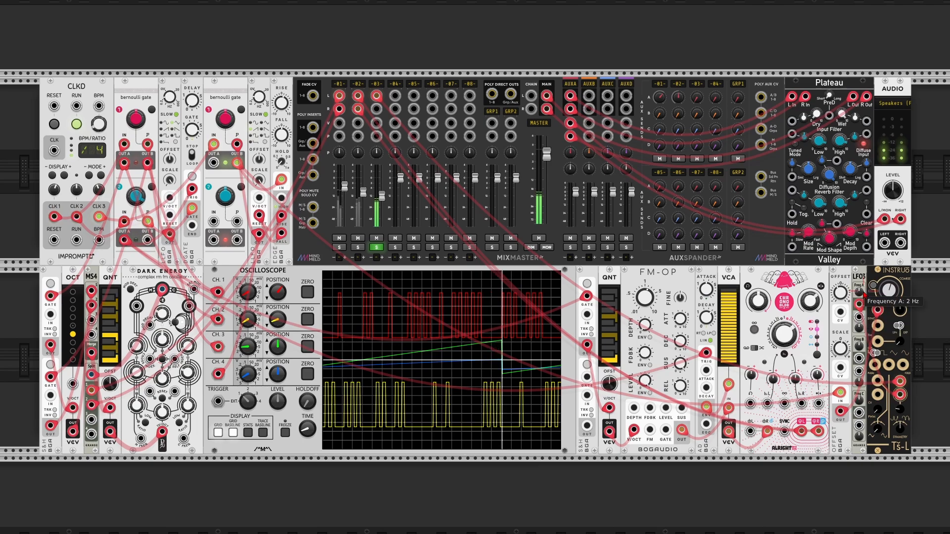
right_click(860, 292)
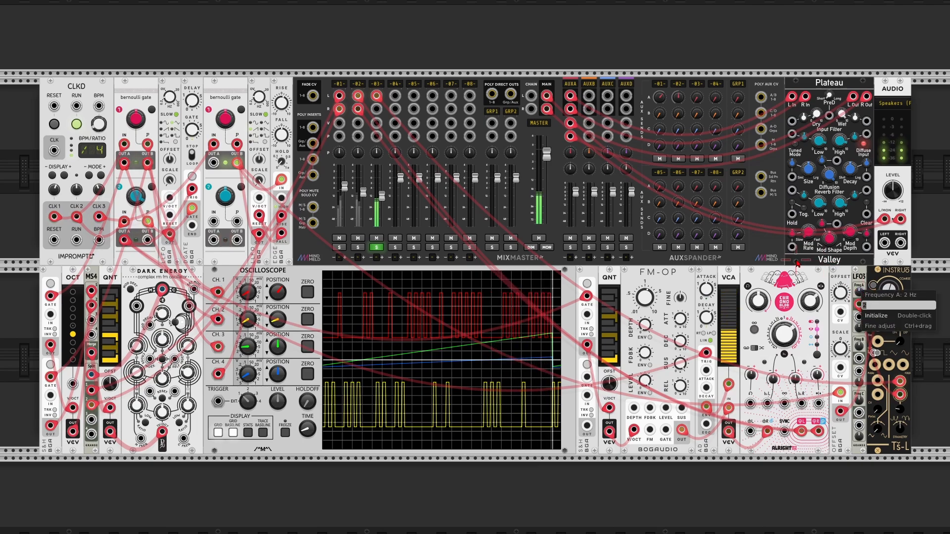
key(Escape)
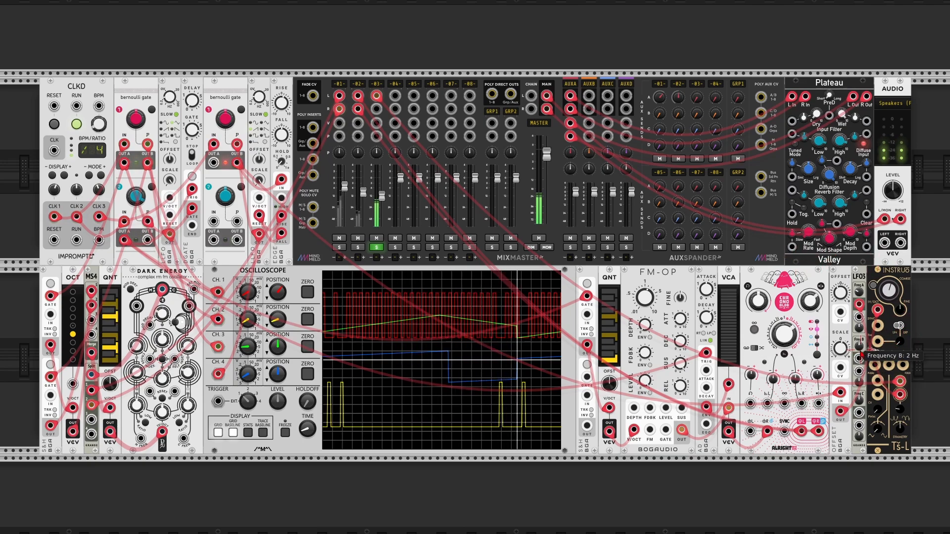
Patch LFO3's sine B output to Ts-L's FM CV input and adjust the FM CV attenuator.
drag(859, 364, 877, 342)
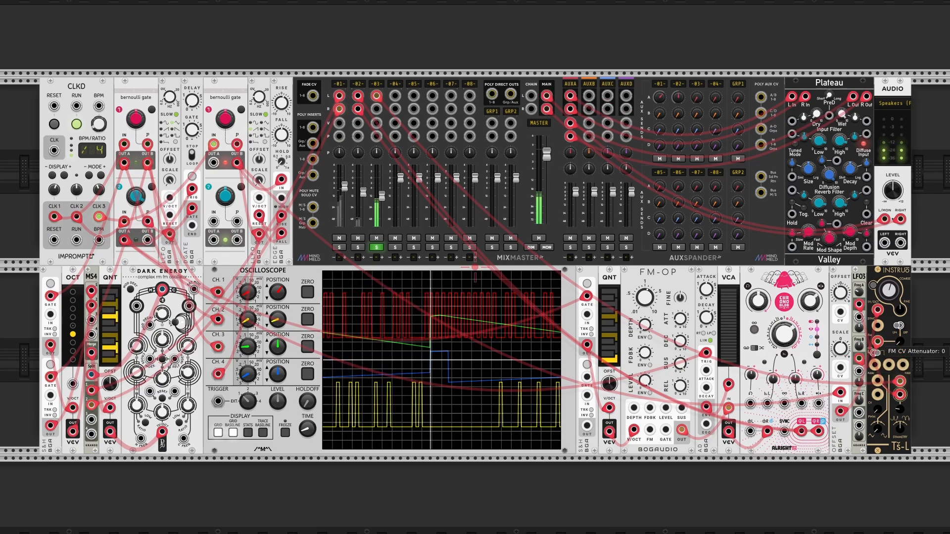
drag(898, 341, 898, 335)
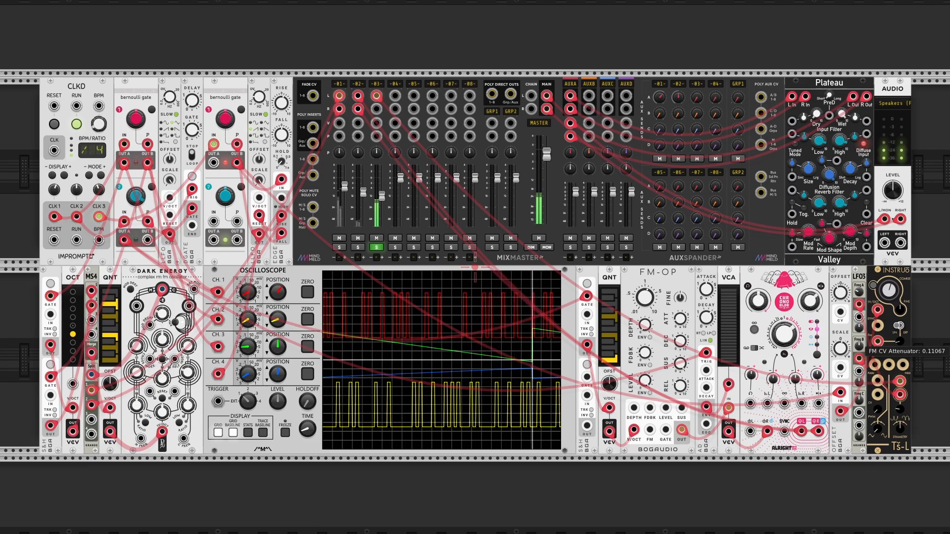
right_click(899, 340)
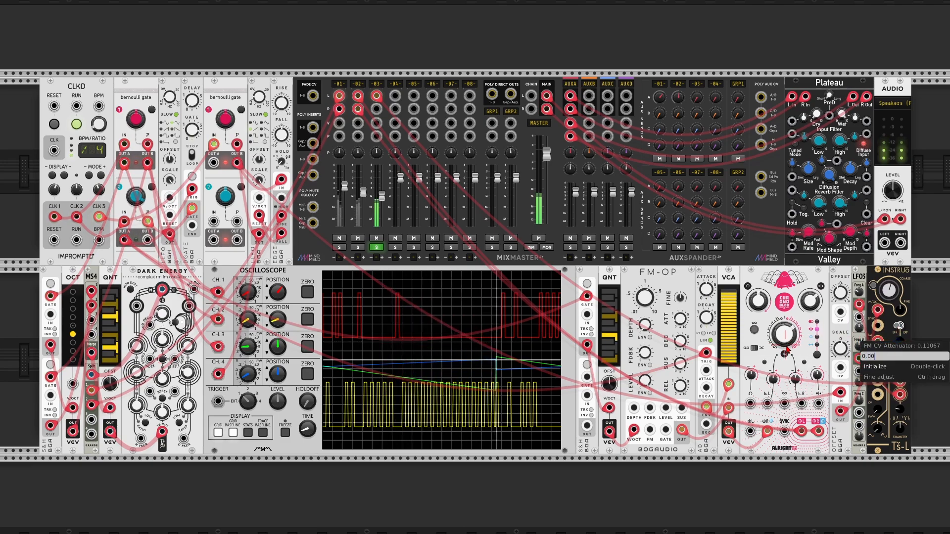
key(Return)
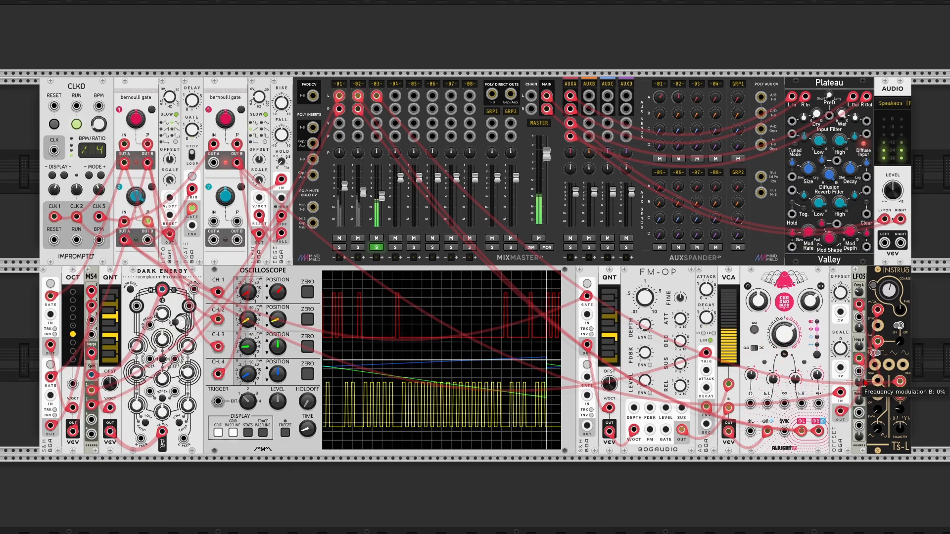
Set LFO3's Frequency B to 1 Hz.
right_click(861, 348)
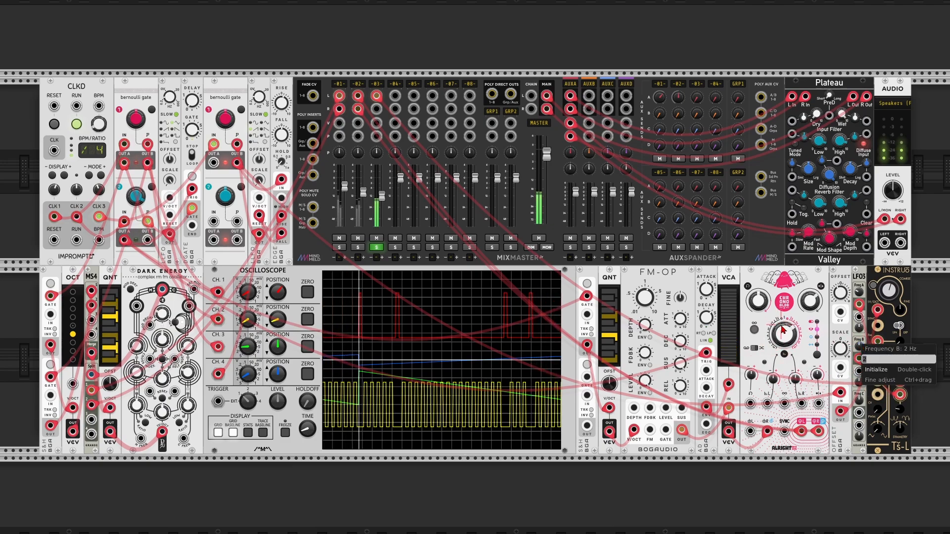
text(1)
key(Return)
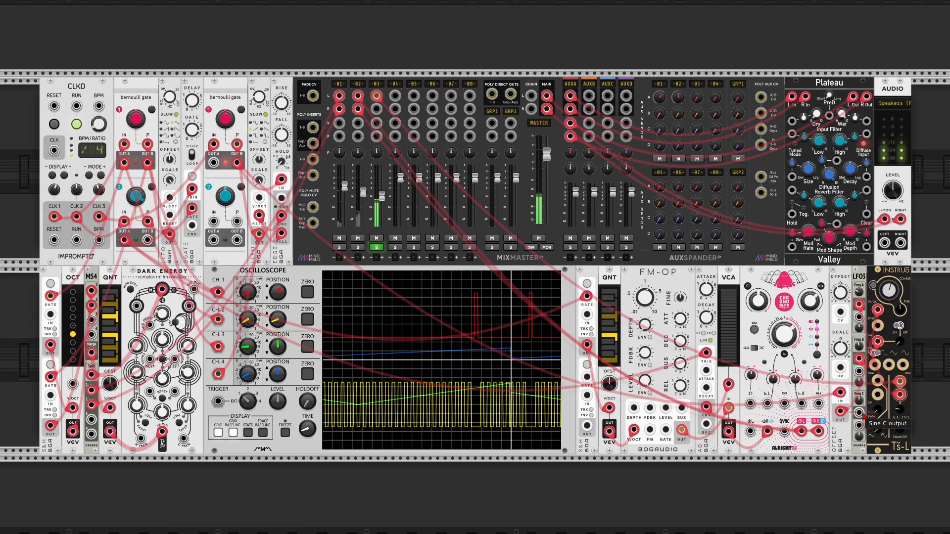
Modulate mixer track 3's pan from LFO3's sine C output, with the pan CV input level at 54 % and Frequency C edited.
drag(860, 415, 377, 136)
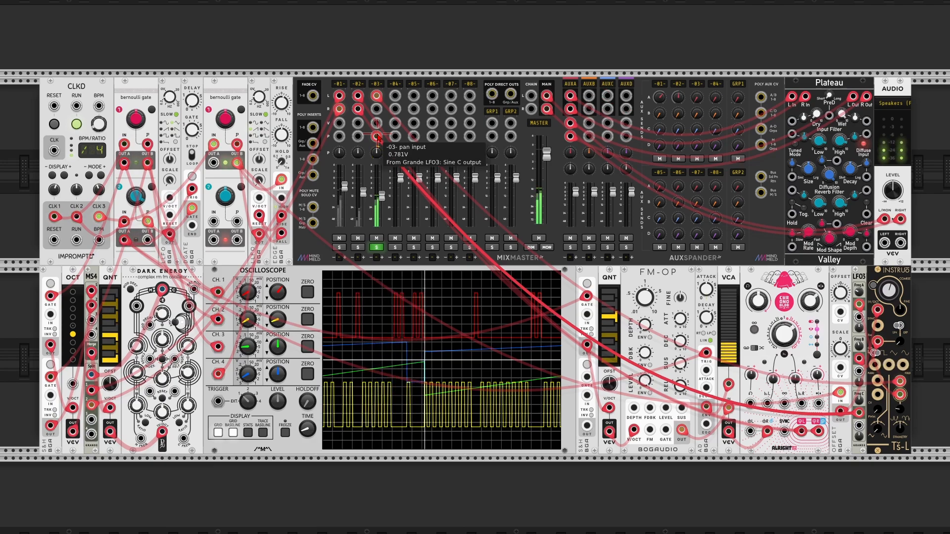
right_click(377, 84)
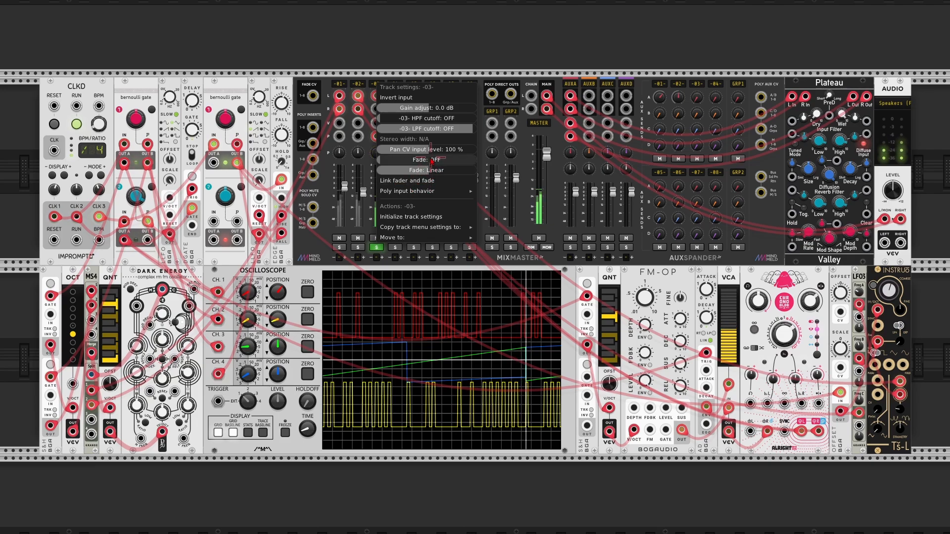
drag(429, 154, 404, 149)
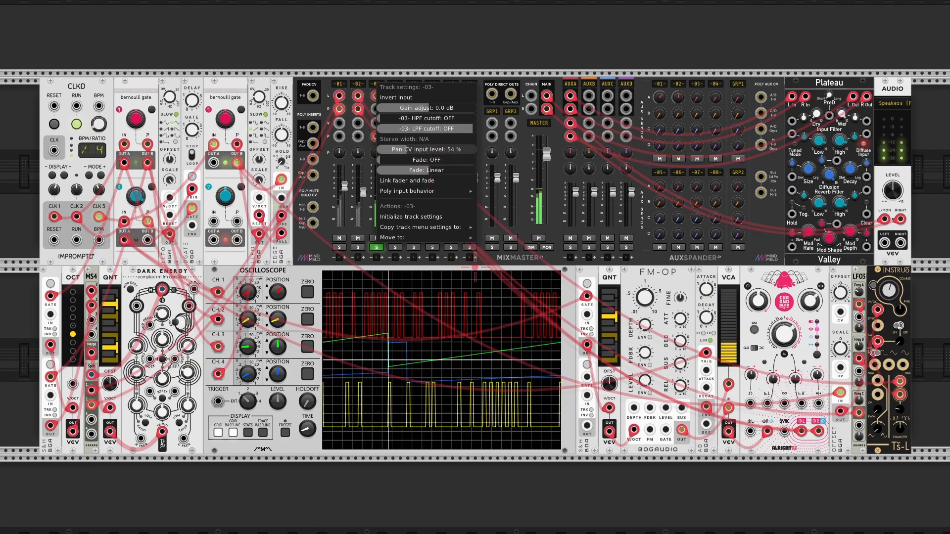
click(460, 73)
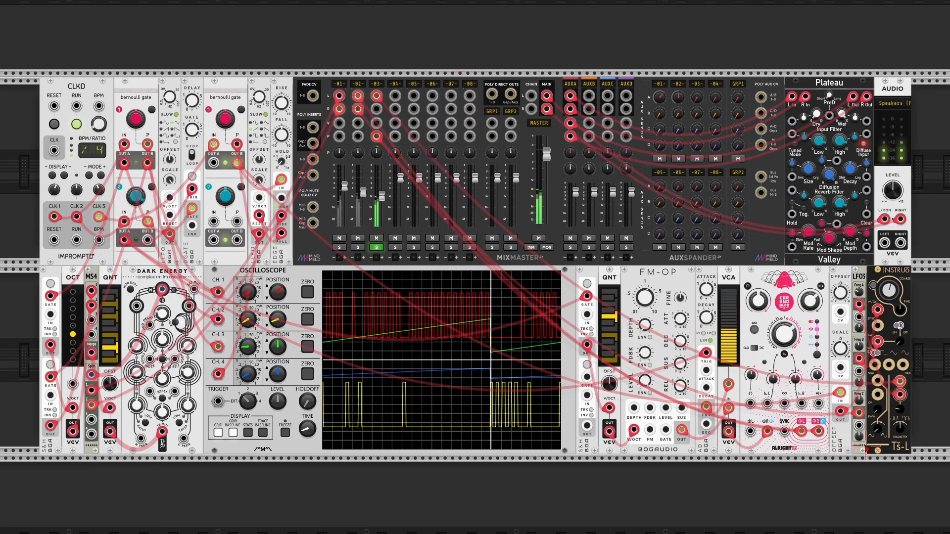
right_click(857, 403)
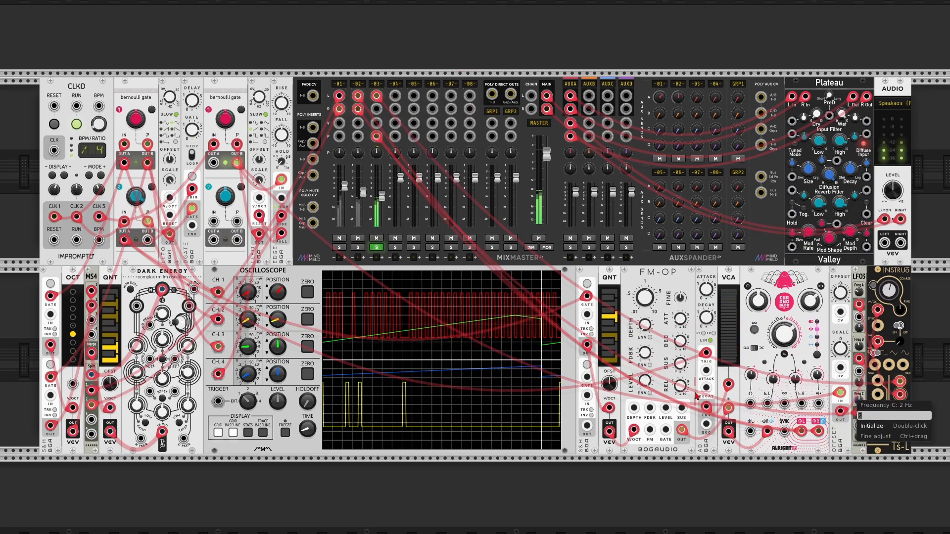
key(Return)
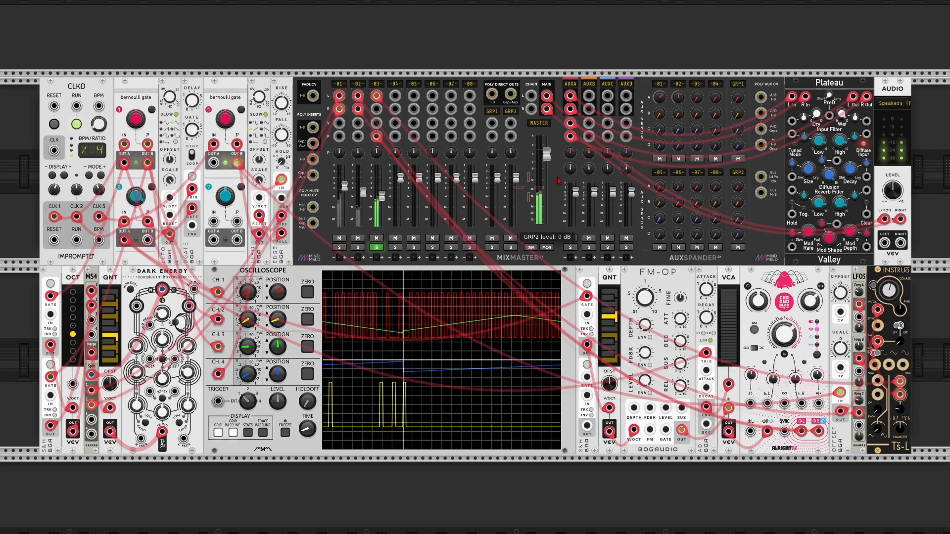
Set mixer track 3's AUX A send to -12 dB and turn off the track's solo.
right_click(696, 98)
key(BackSpace)
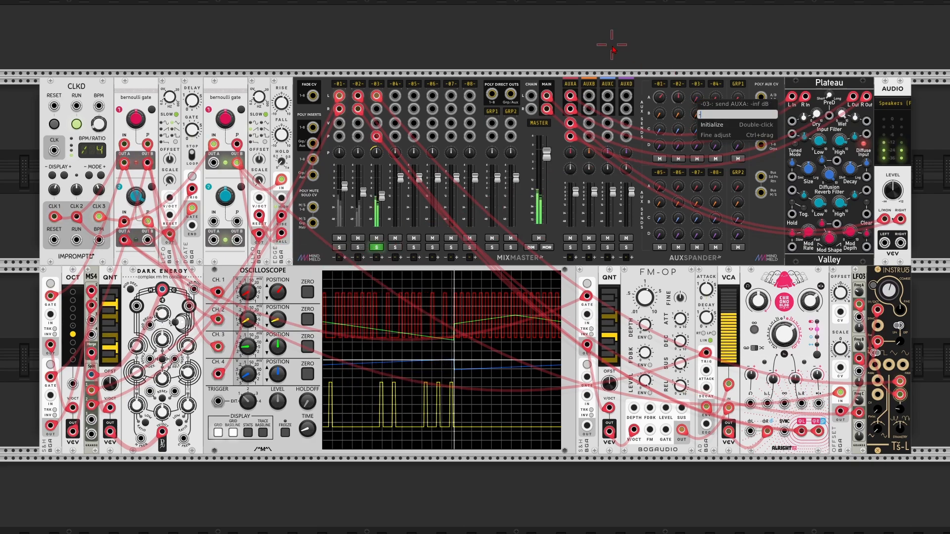
text(-12)
key(Return)
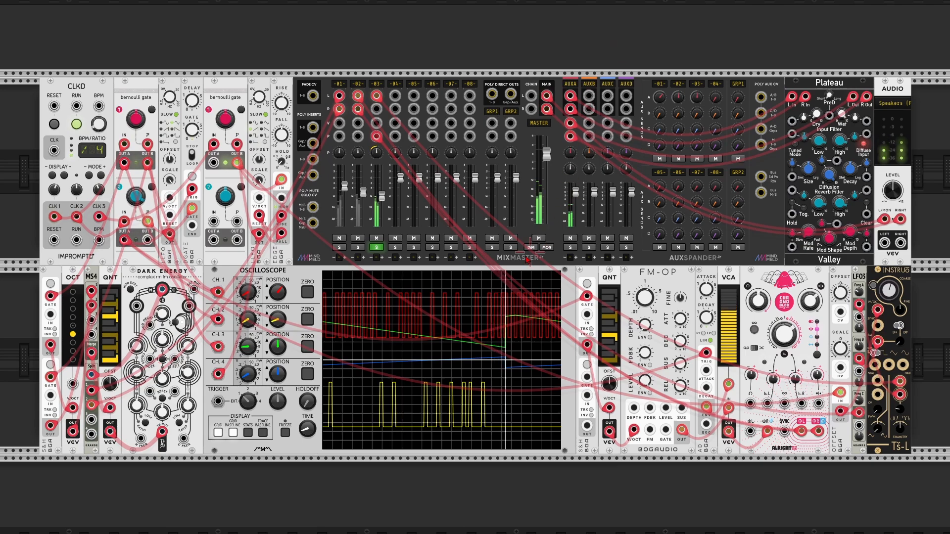
click(377, 247)
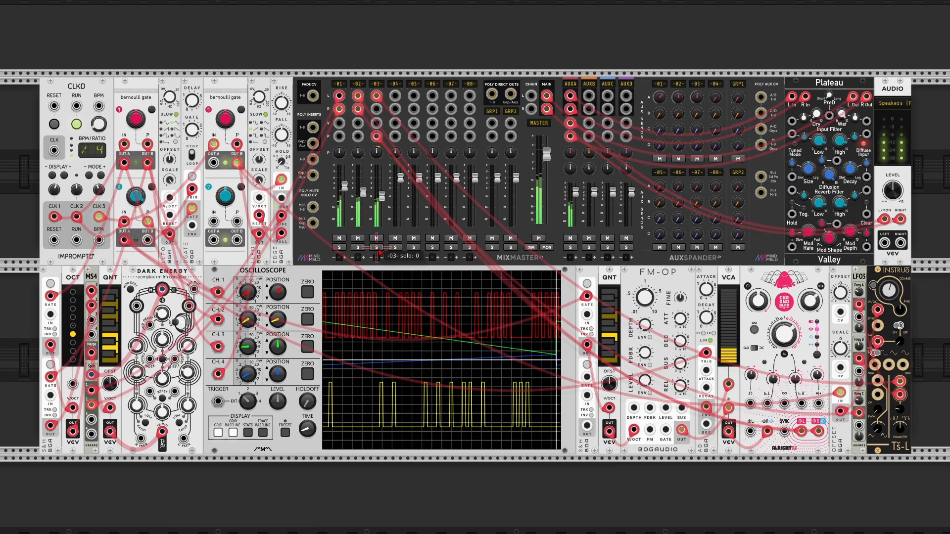